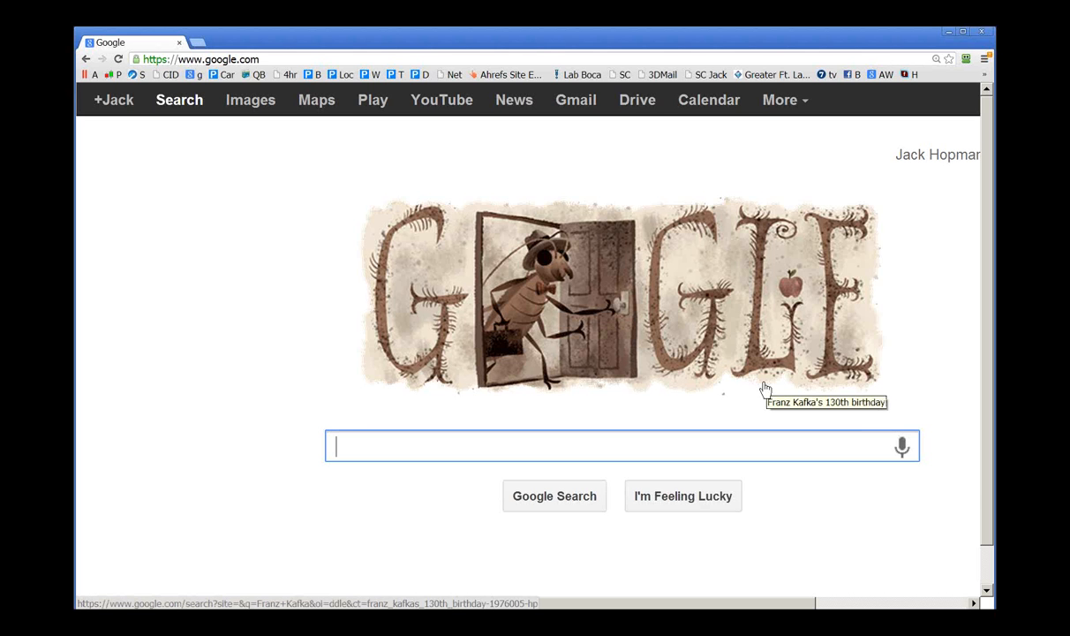
Search Google for "emergency plumbers"
type("em")
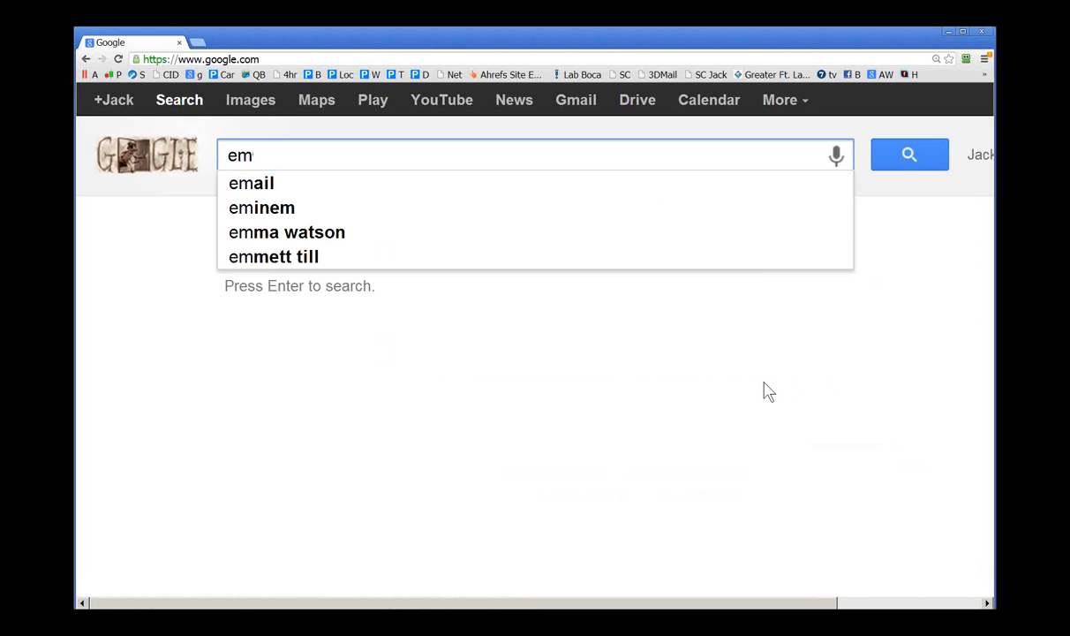
type("erg")
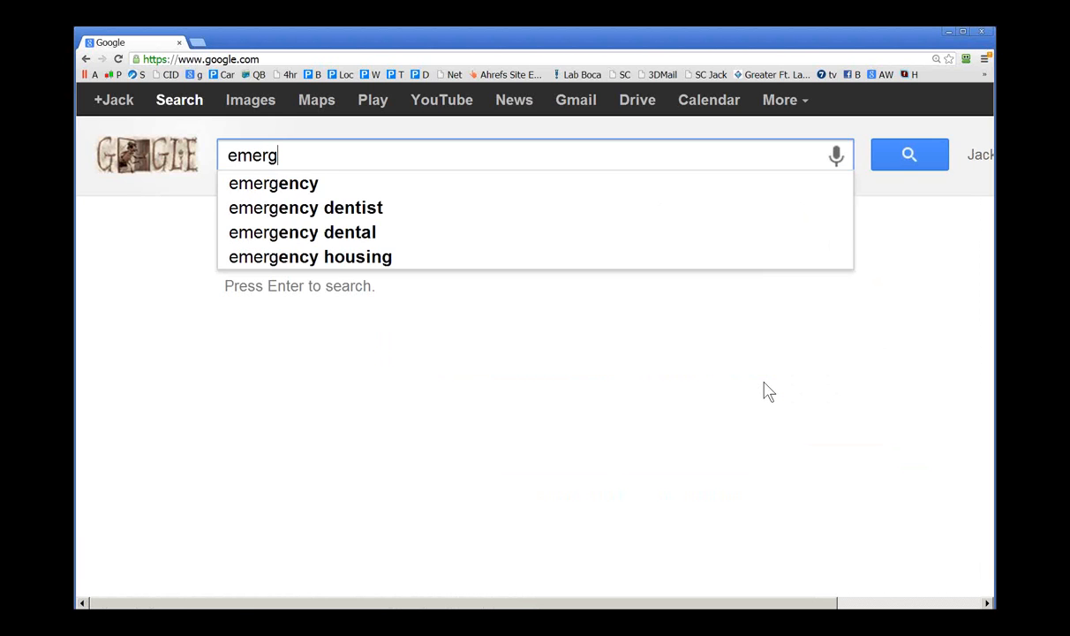
type("ency ")
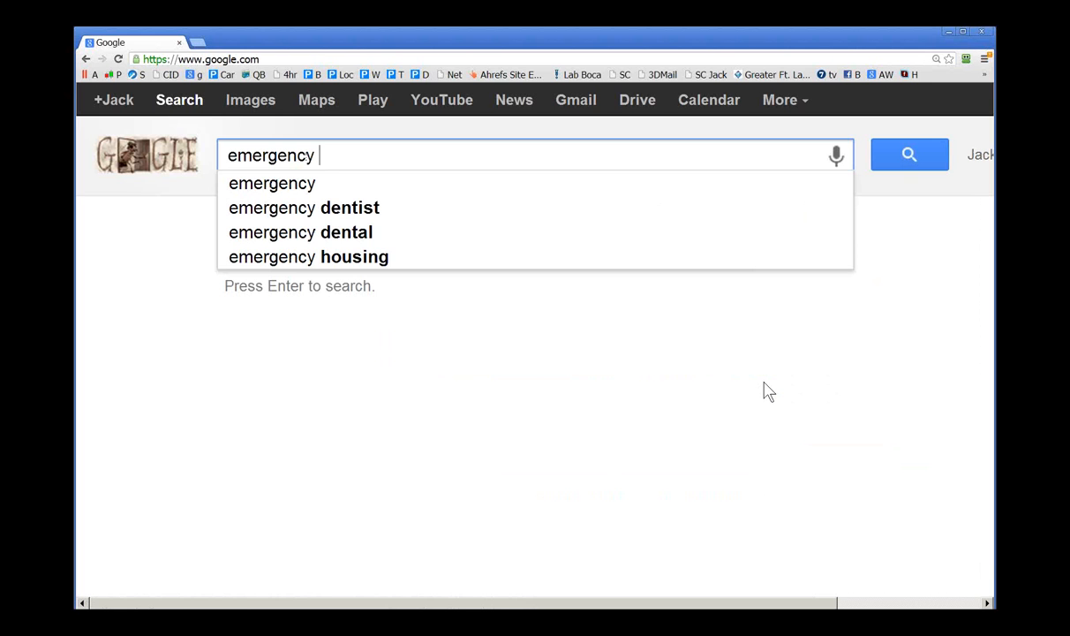
type("plumbers")
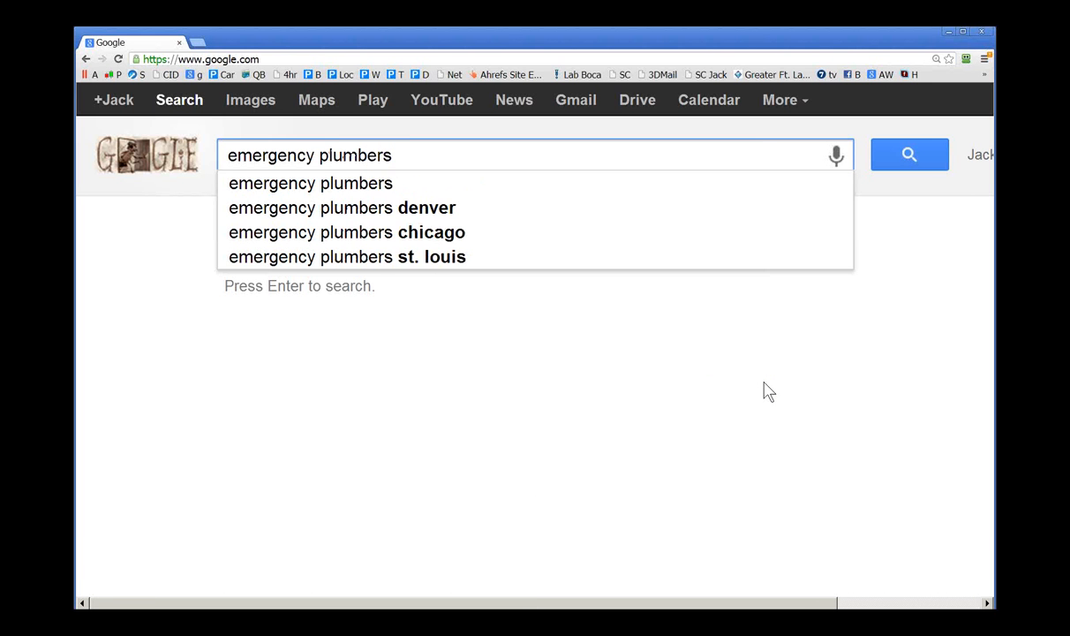
key("Return")
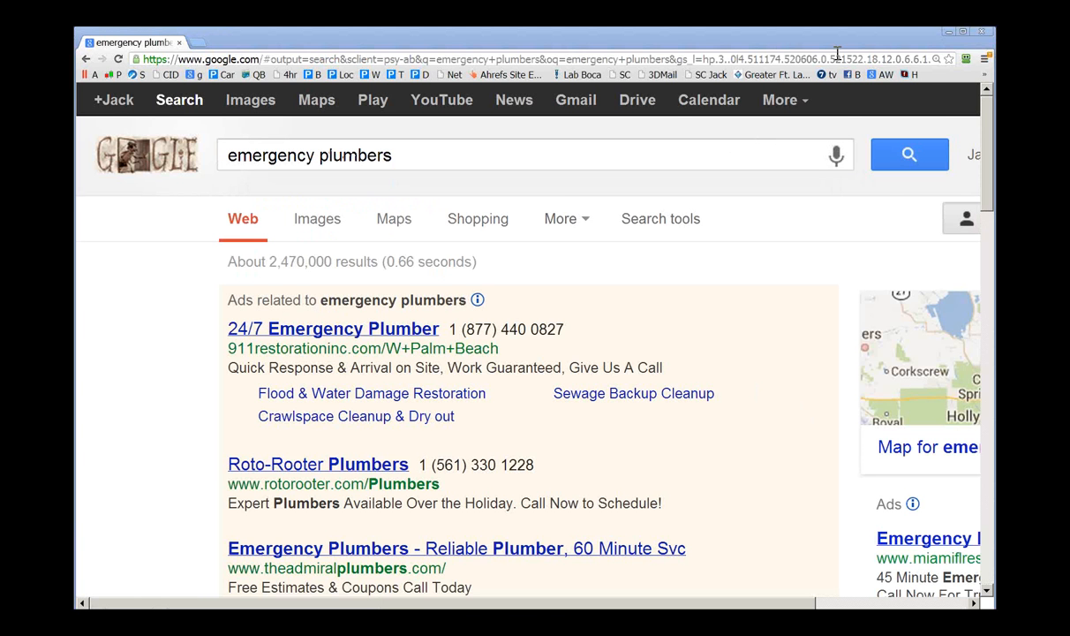
Examine the paid ads, local map listings and natural results on the emergency plumbers results page at a smaller page scale
key("ctrl+minus")
key("ctrl+minus")
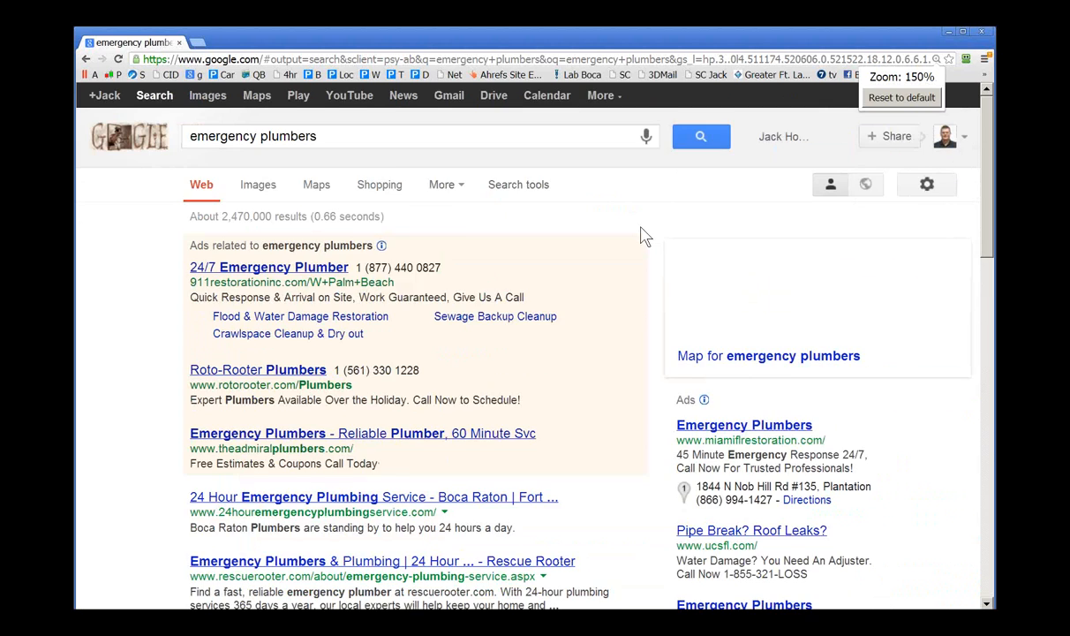
key("ctrl+minus")
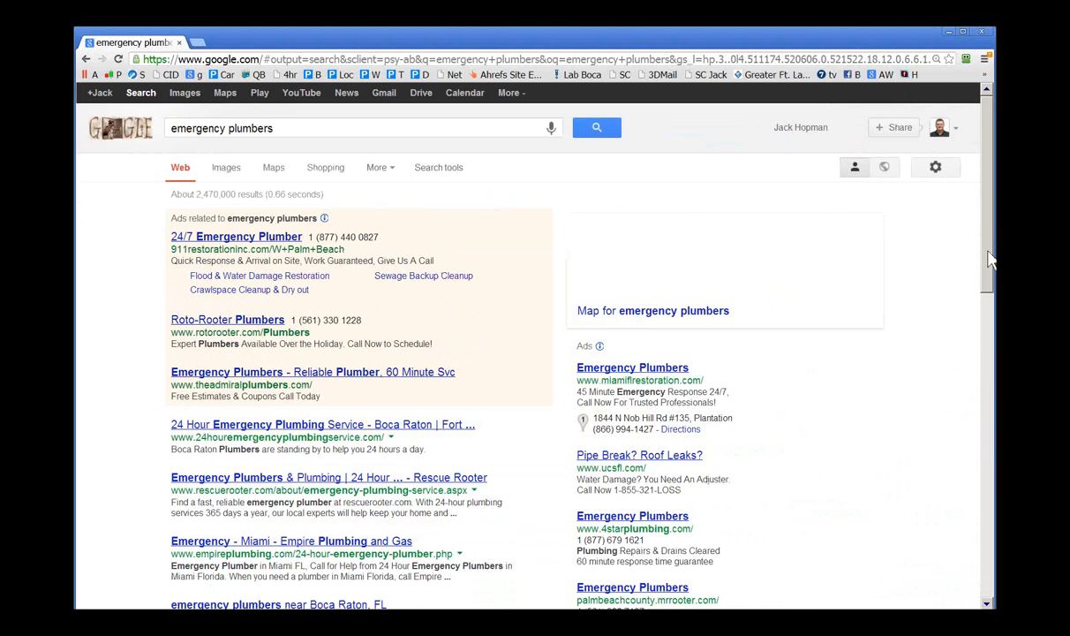
left_click_drag(990, 259, 989, 115)
scroll(936, 177, "down", 3)
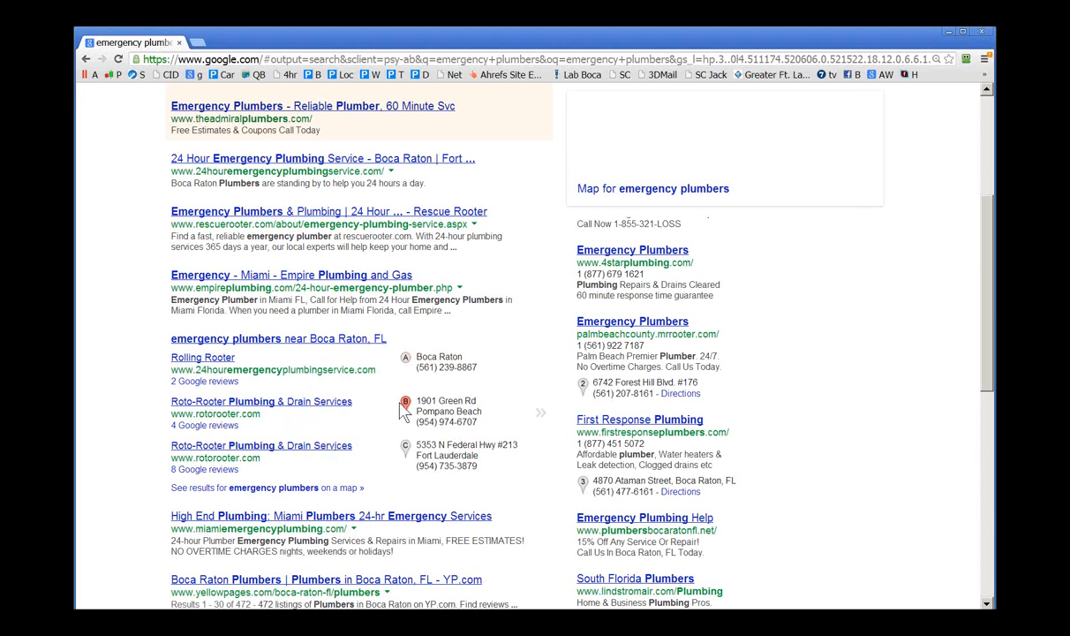
left_click_drag(989, 270, 991, 399)
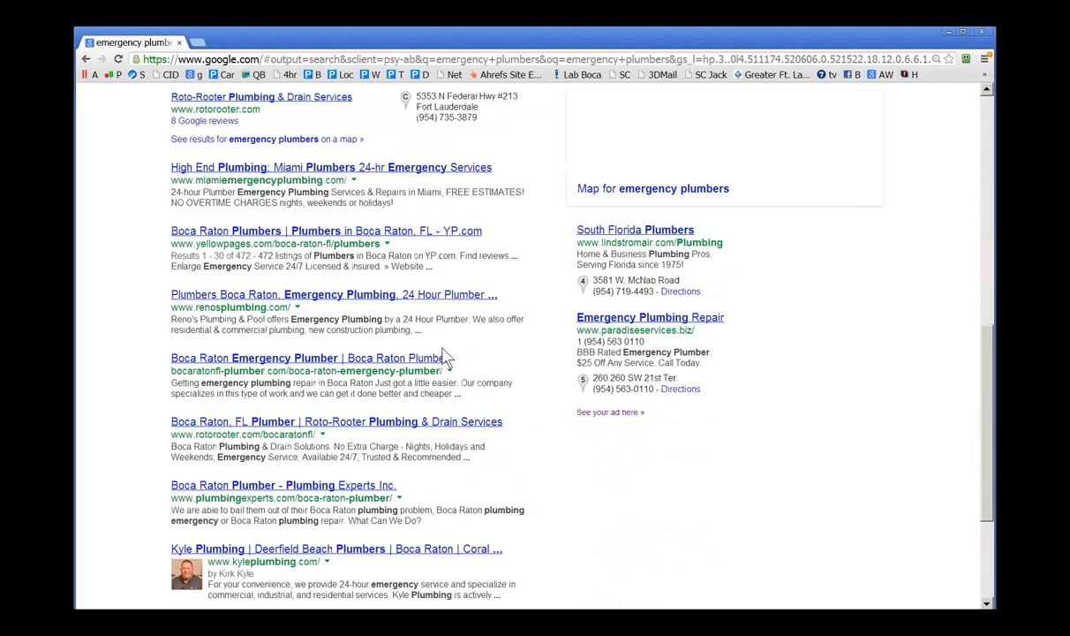
left_click_drag(988, 402, 976, 199)
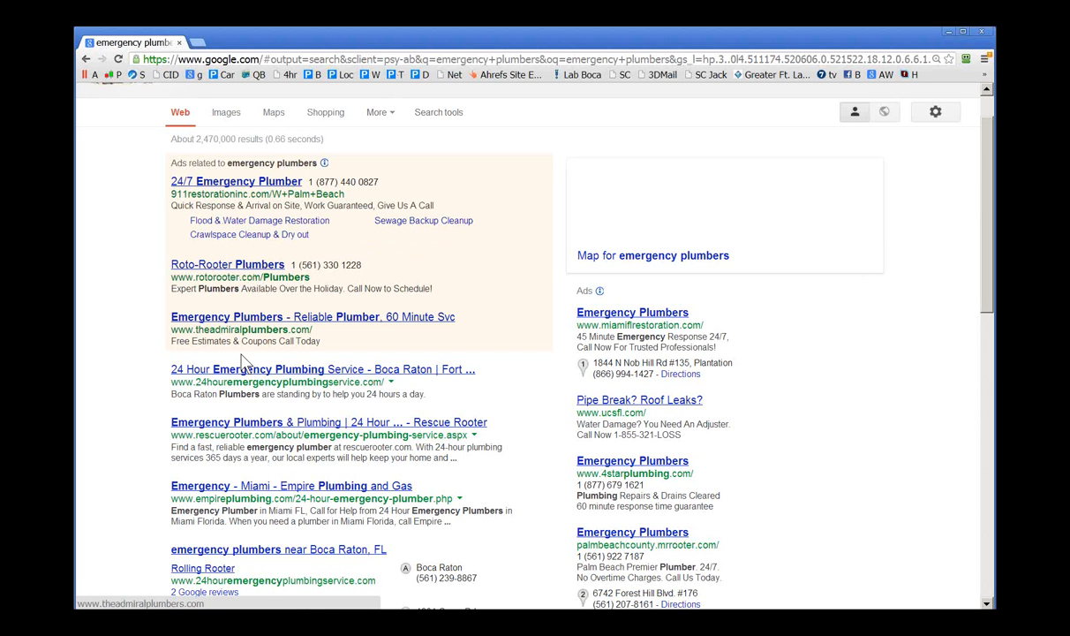
scroll(986, 346, "up", 1)
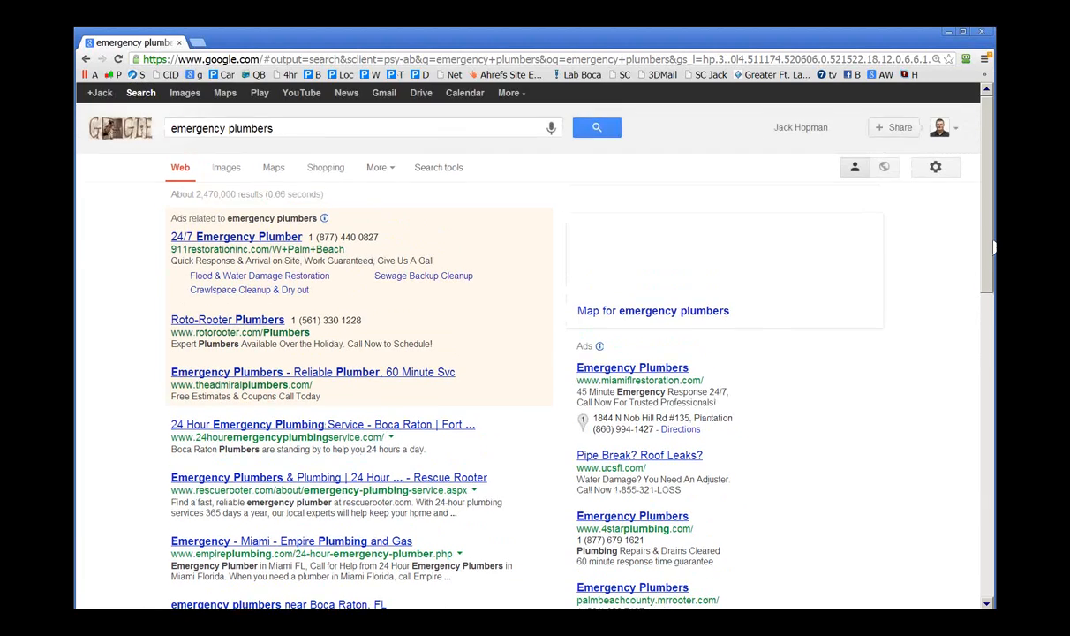
scroll(986, 346, "down", 2)
left_click_drag(982, 337, 988, 293)
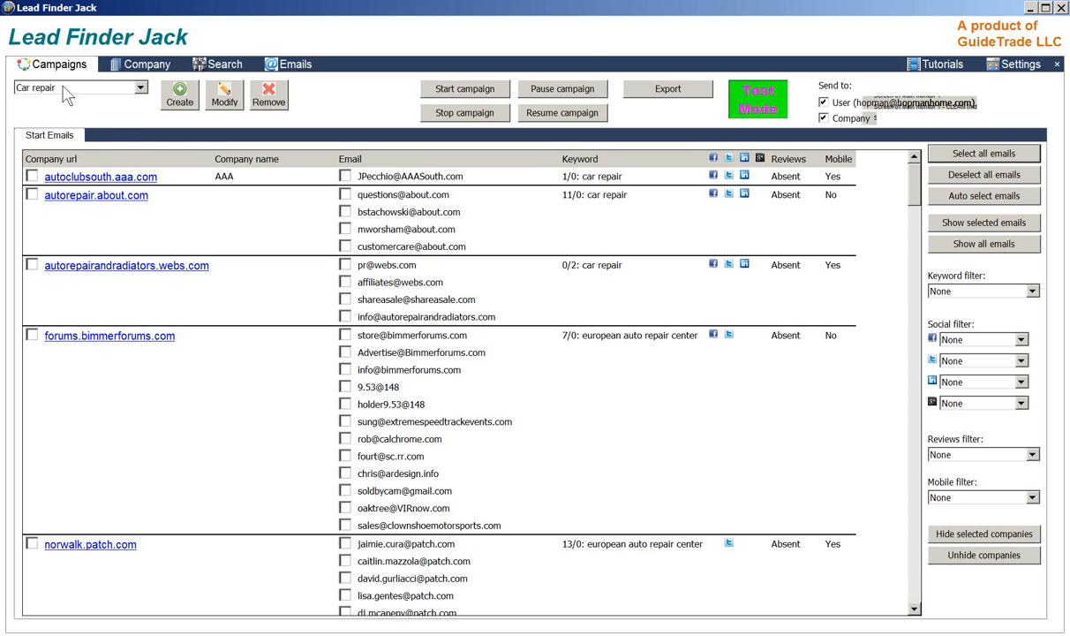
Look through the Company, Search and Emails sections of Lead Finder Jack and return to the campaigns overview
left_click(139, 67)
left_click(216, 65)
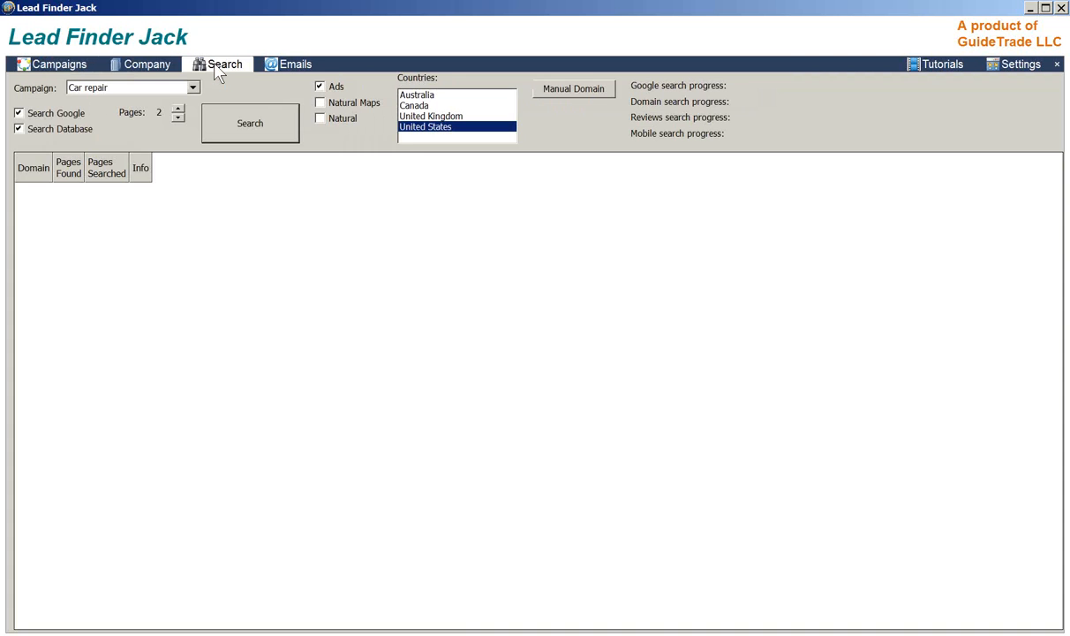
left_click(287, 65)
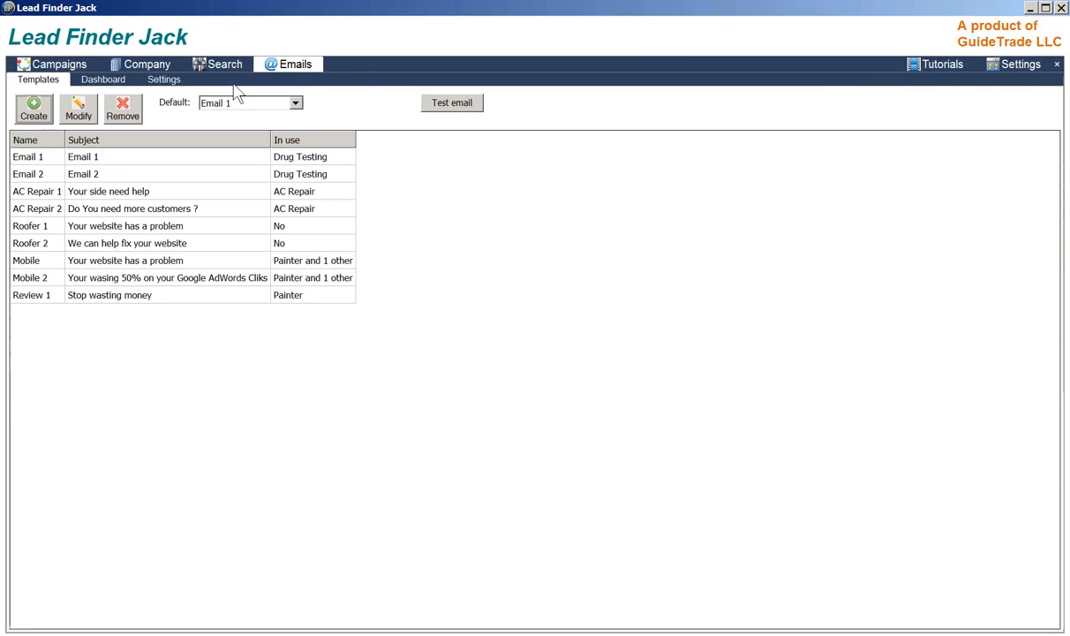
left_click(71, 64)
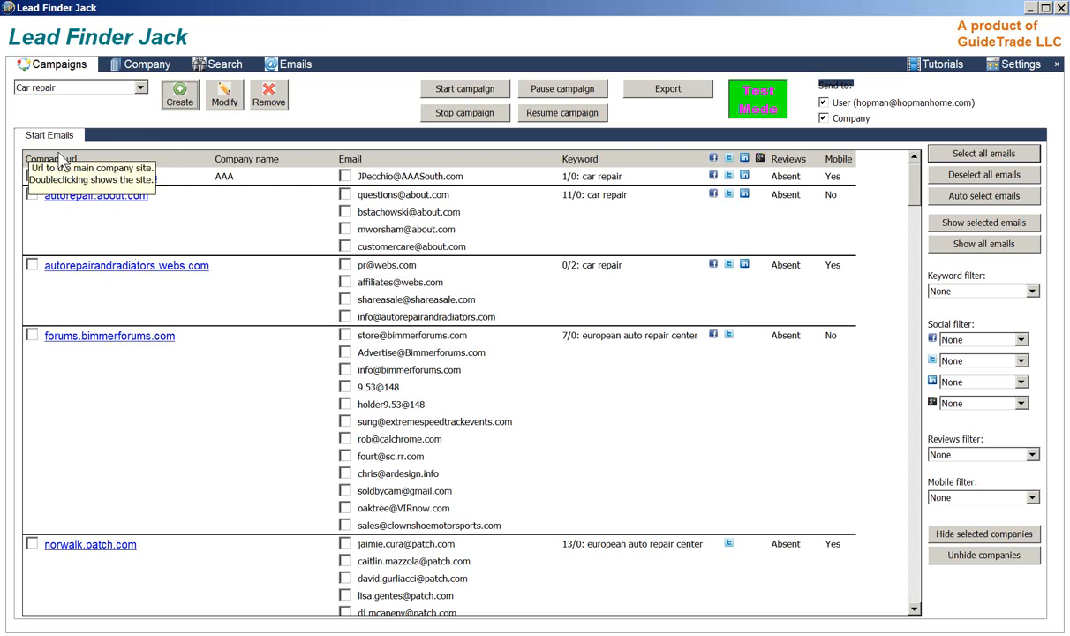
Review the Car repair campaign's keywords, locations and emails, and view the campaign choices available for a lead search
left_click(222, 97)
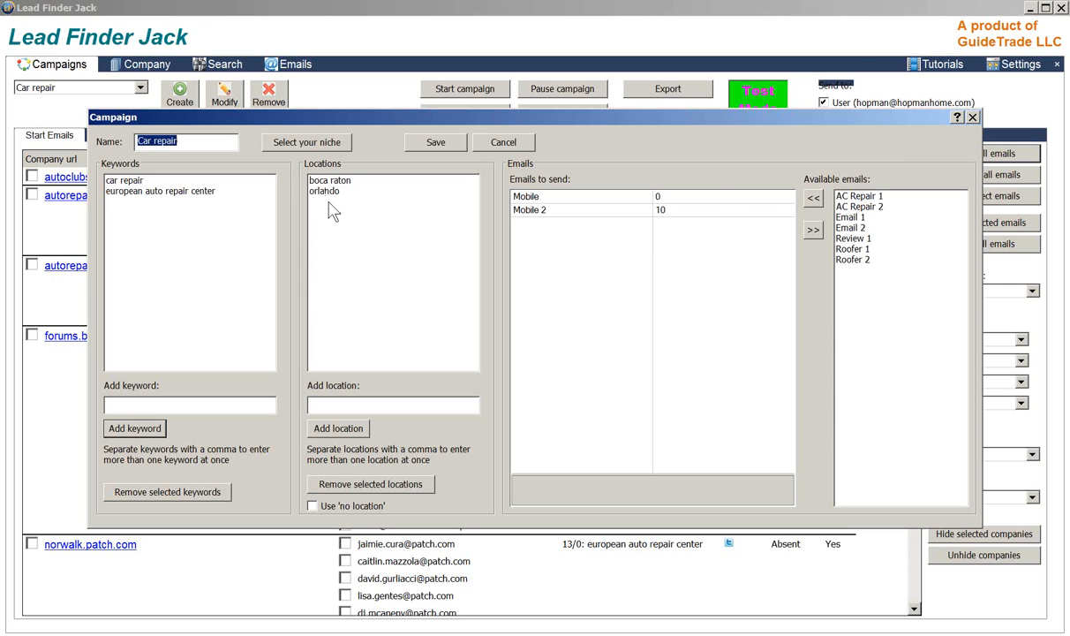
left_click(973, 117)
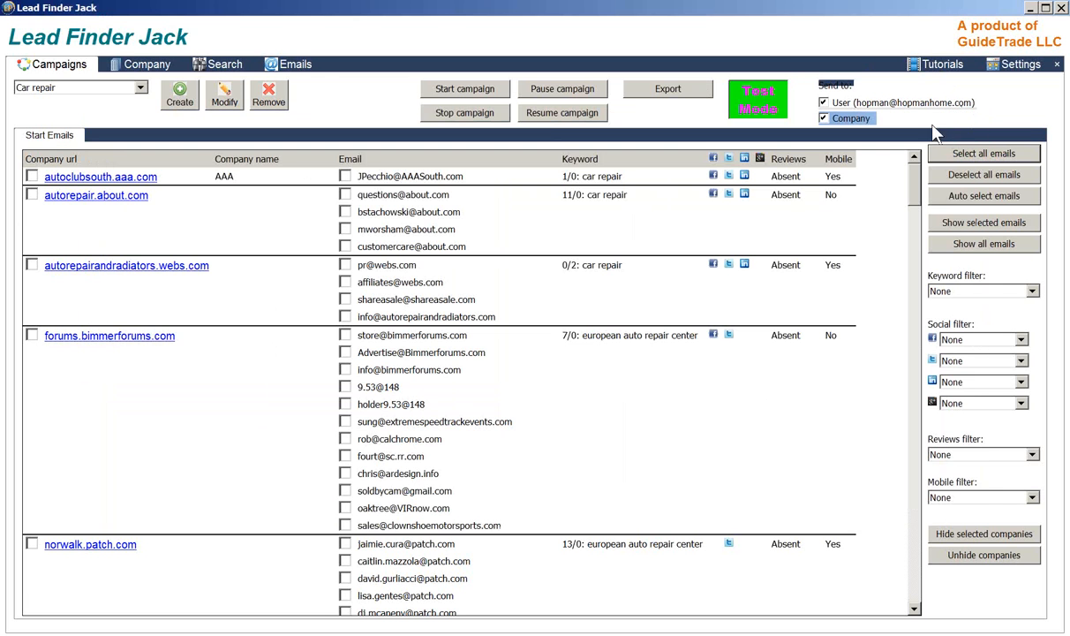
left_click(222, 66)
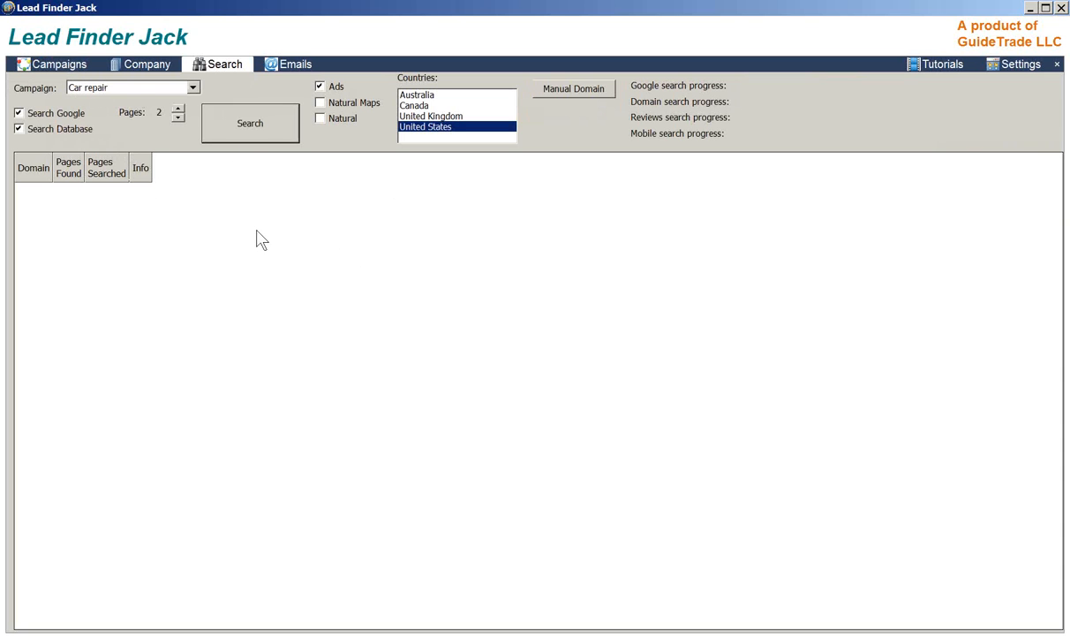
left_click(193, 88)
left_click(195, 92)
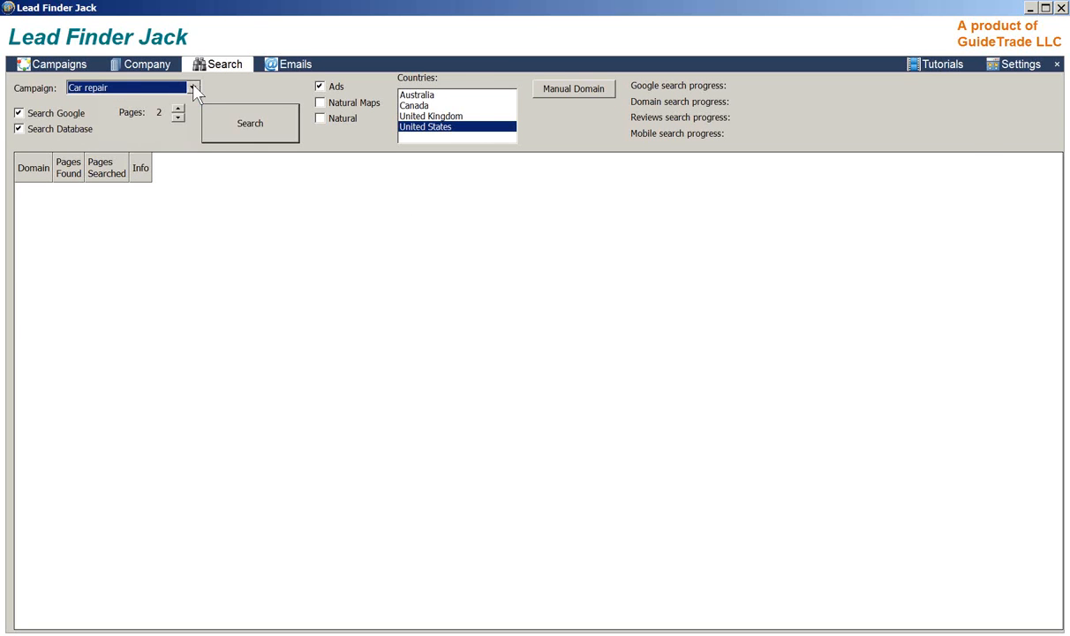
Start a new campaign named Plumber
left_click(51, 63)
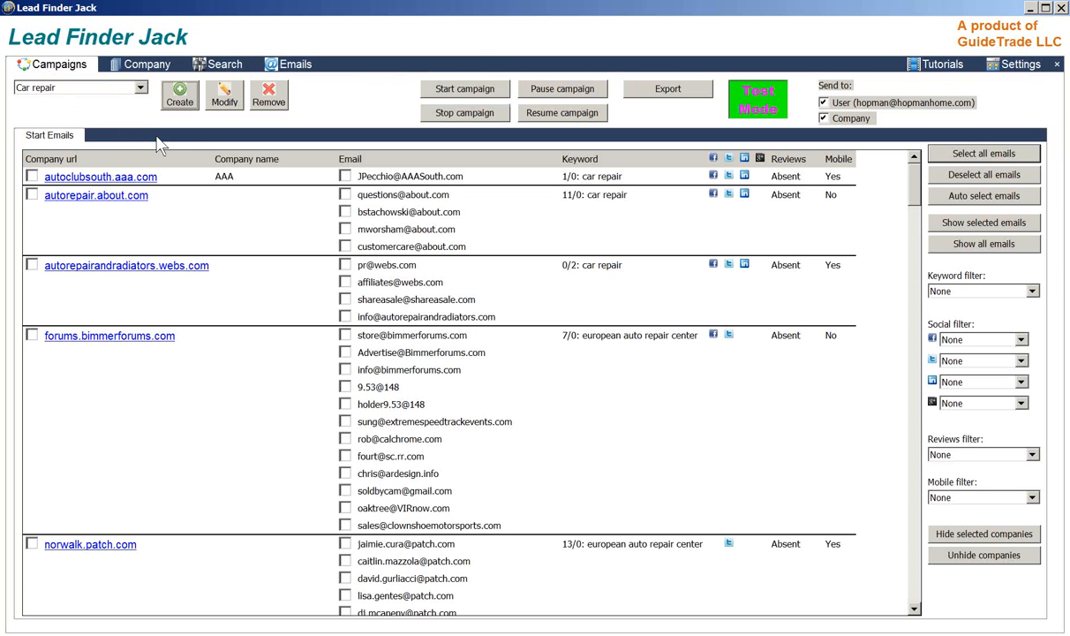
left_click(178, 104)
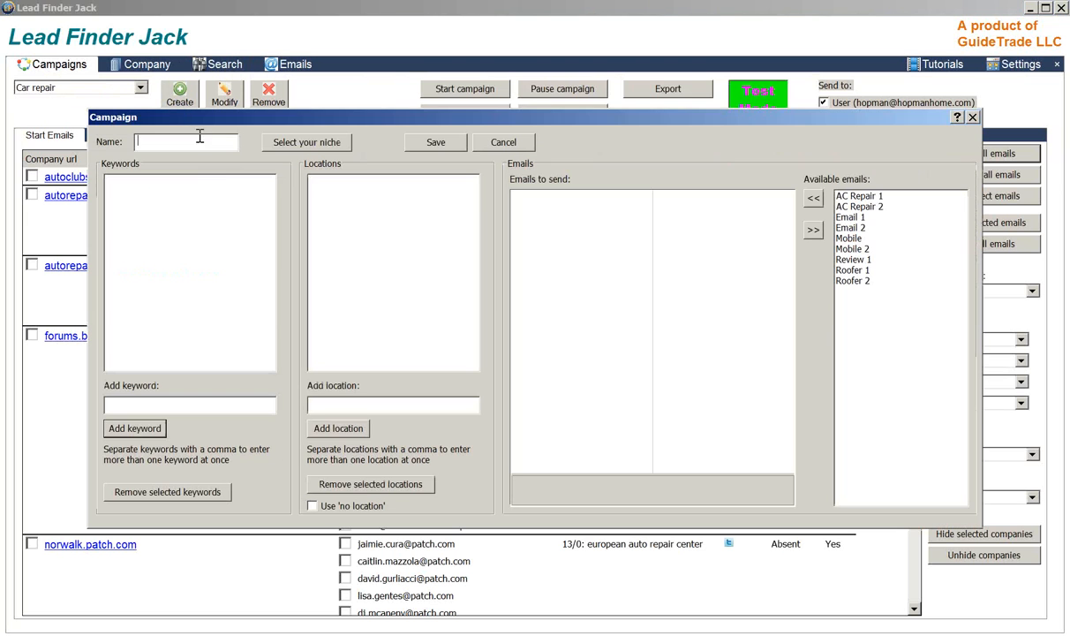
type("Plu")
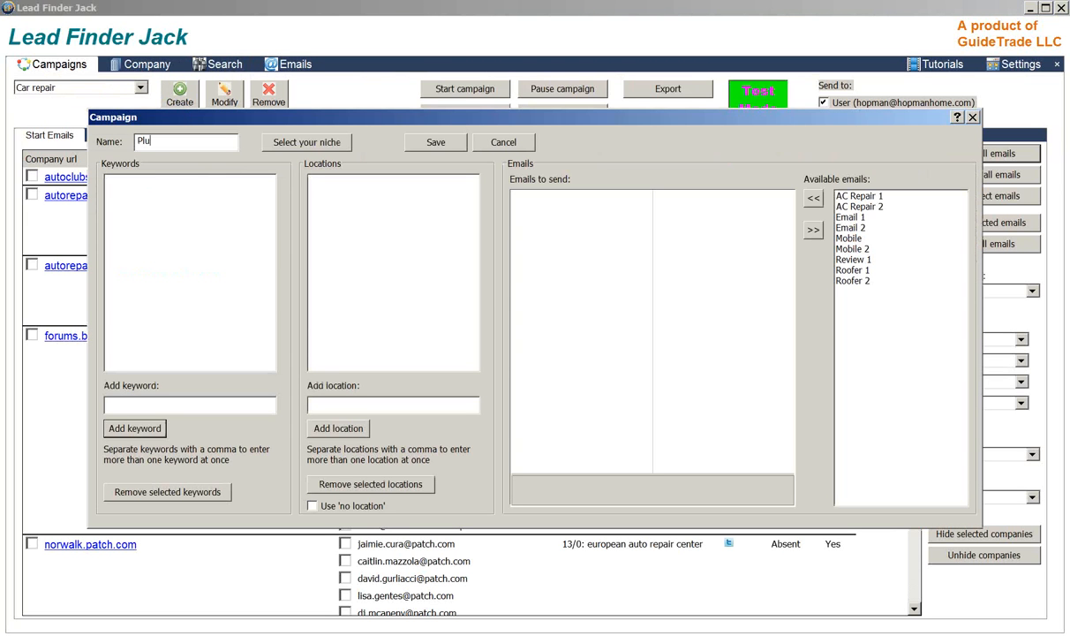
type("mber")
Add the keyword "plumber" to the new campaign
left_click(172, 405)
type("pluber")
key("BackSpace")
key("BackSpace")
key("BackSpace")
key("BackSpace")
type("un")
key("BackSpace")
type("mber")
left_click(134, 429)
Add "plumbing" as the campaign's second keyword
left_click_drag(143, 403, 26, 395)
type("plumbing")
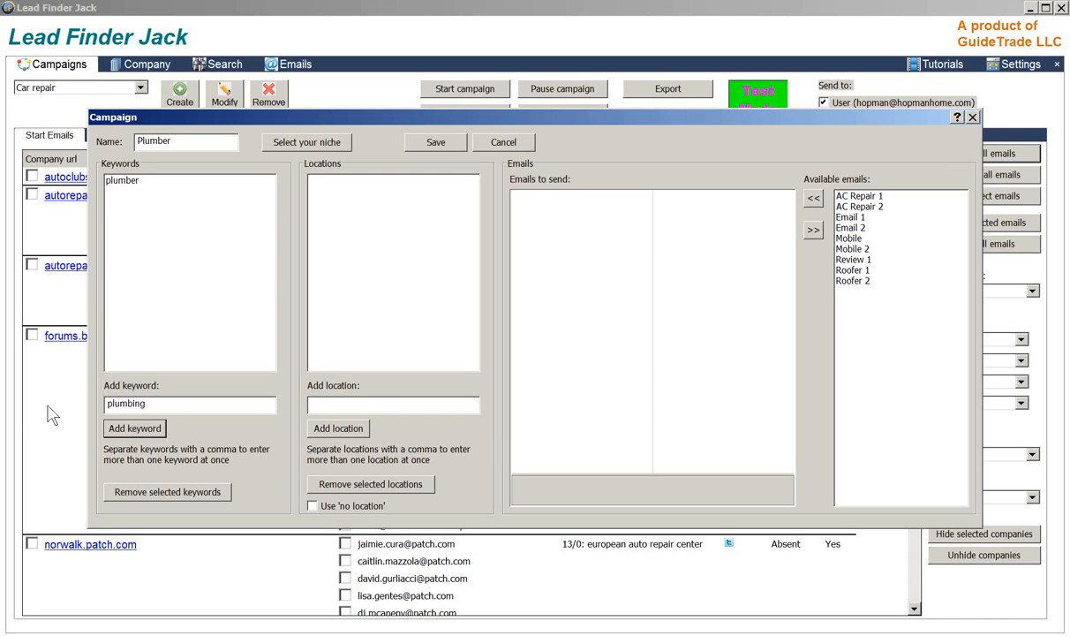
left_click(136, 428)
Add the location "boca raton" to the Plumber campaign and save the campaign
left_click(348, 405)
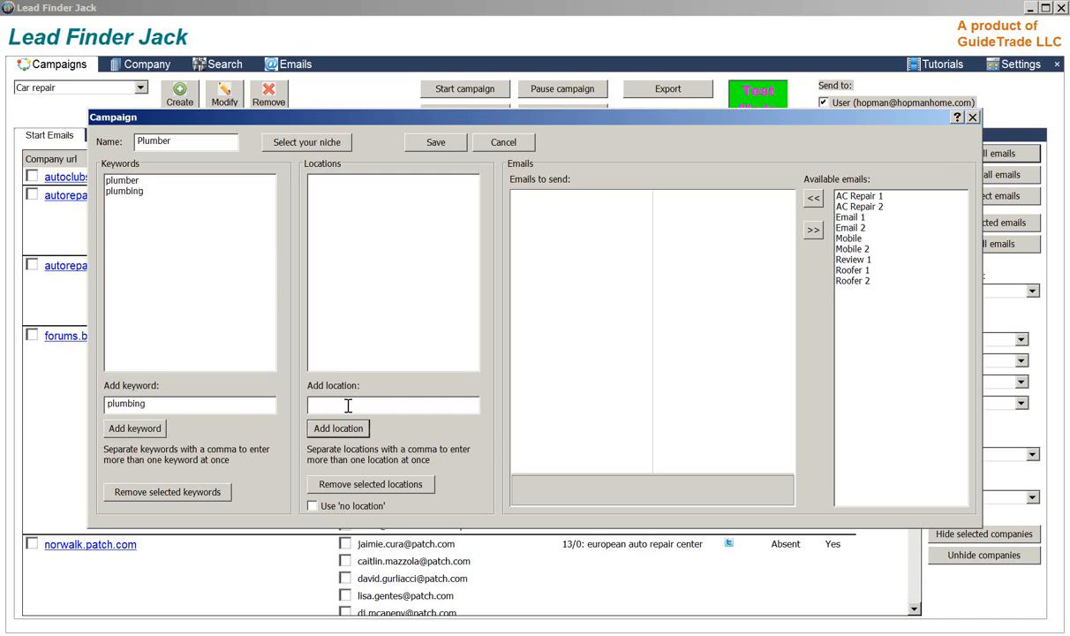
type("boca raton")
left_click(363, 434)
left_click(435, 142)
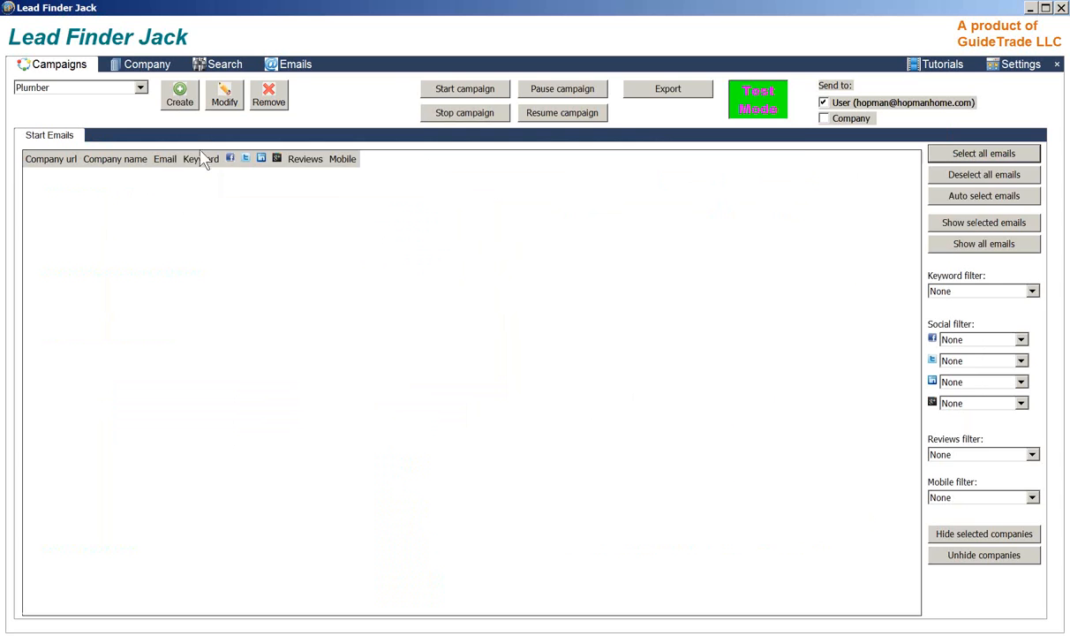
Choose the Plumber campaign for the lead search and run it with the preset Ads and United States options
left_click(190, 64)
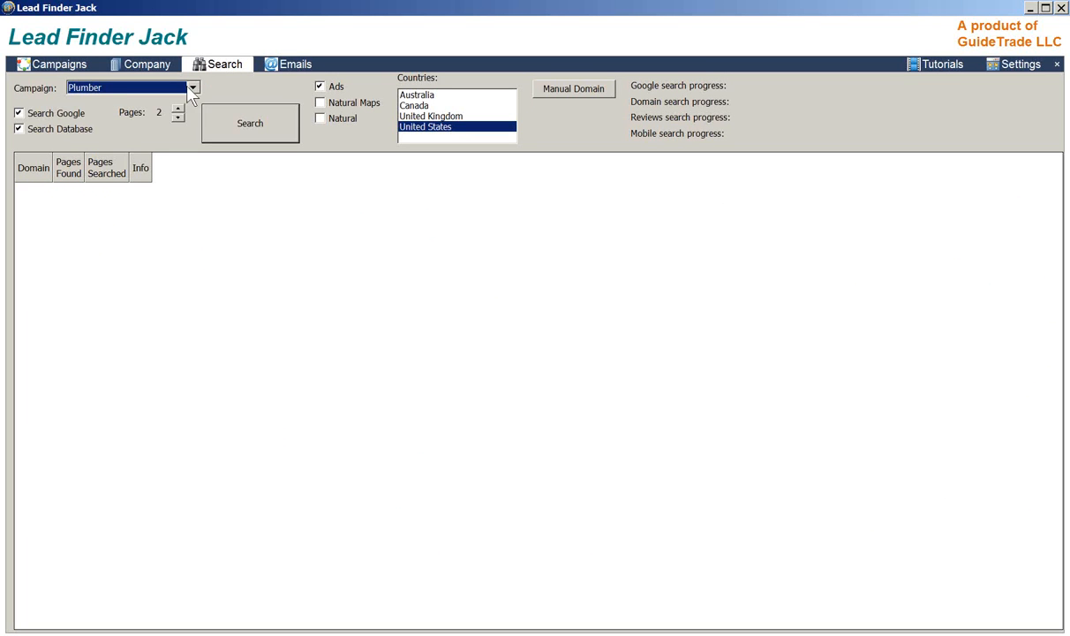
left_click(156, 87)
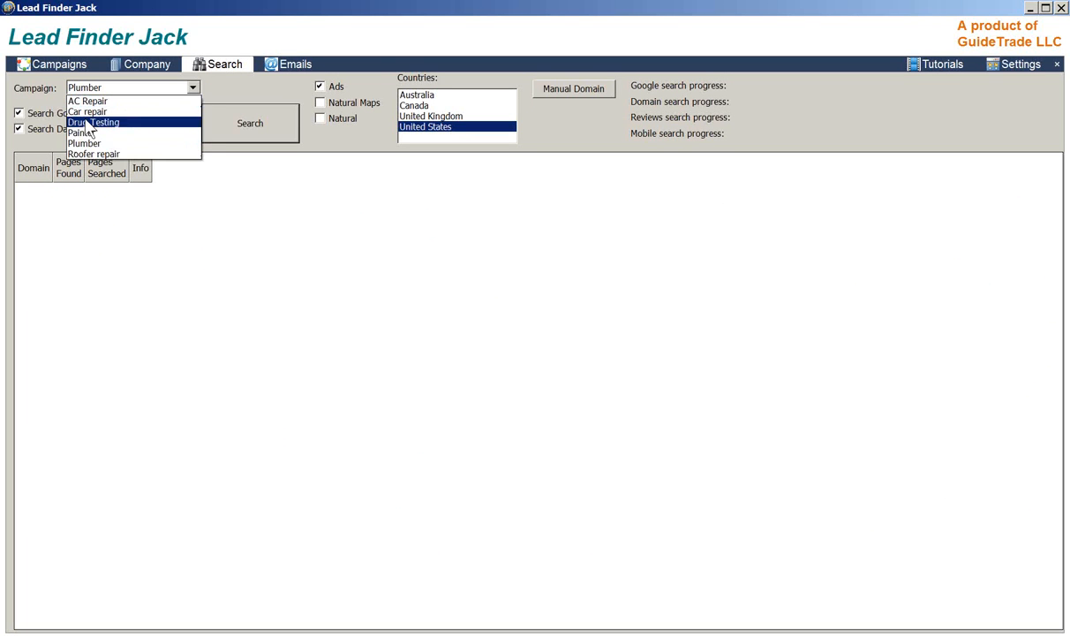
left_click(84, 143)
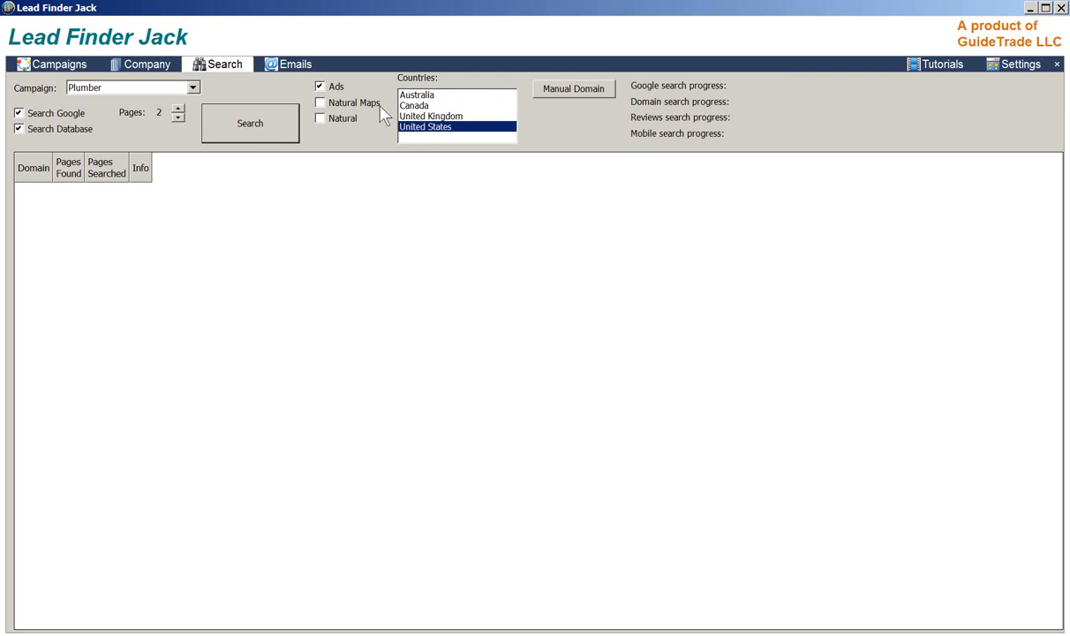
left_click(251, 133)
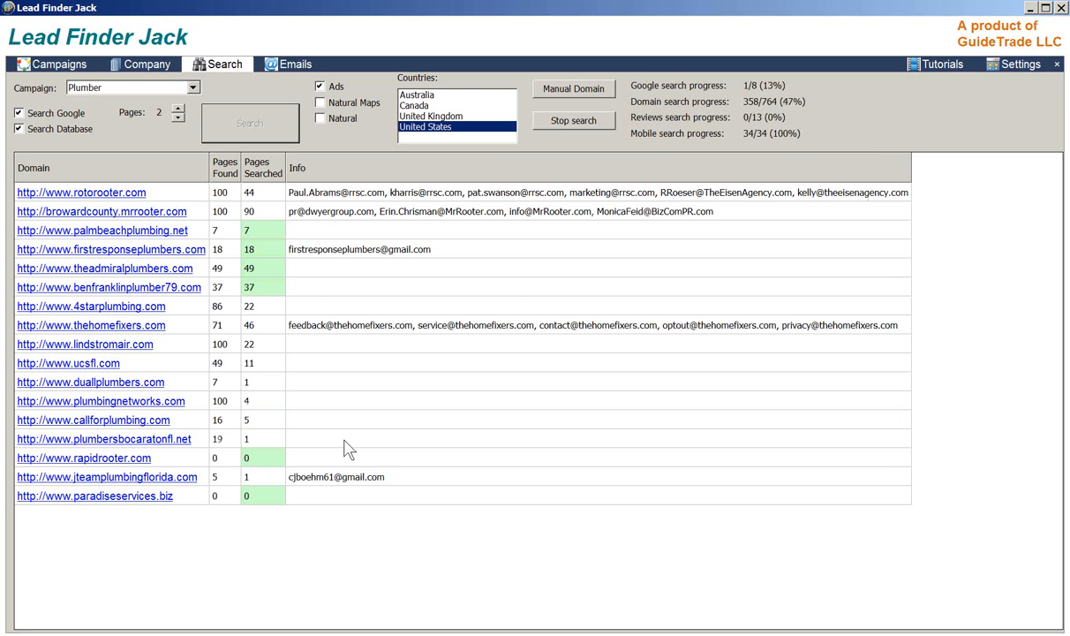
Review the Keyword and Reviews filter options and the Keyword column's description for the Plumber campaign
left_click(49, 69)
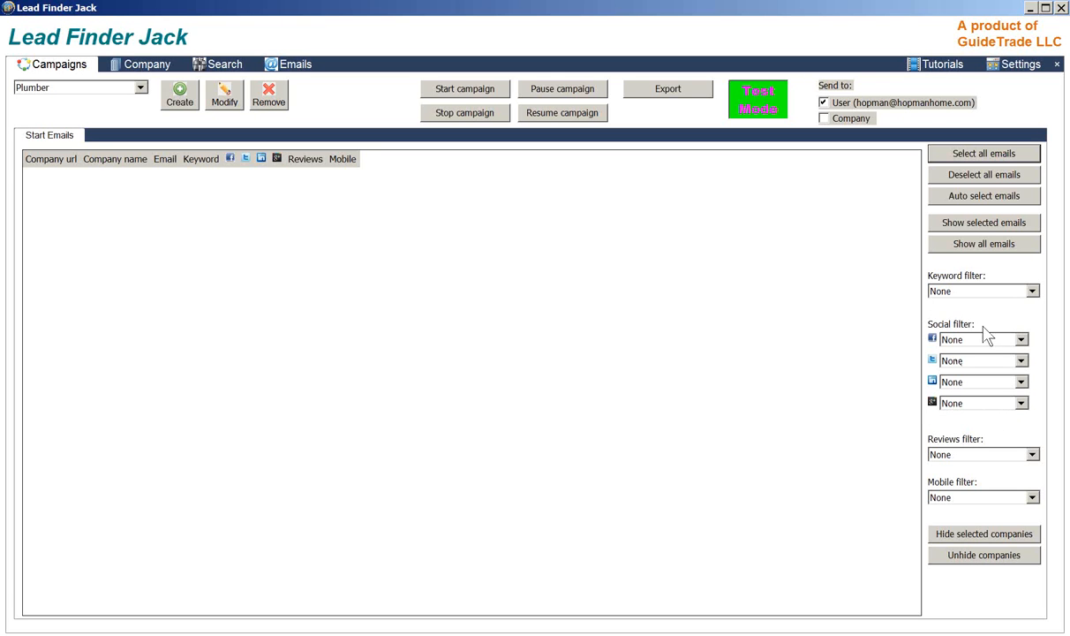
left_click(1038, 296)
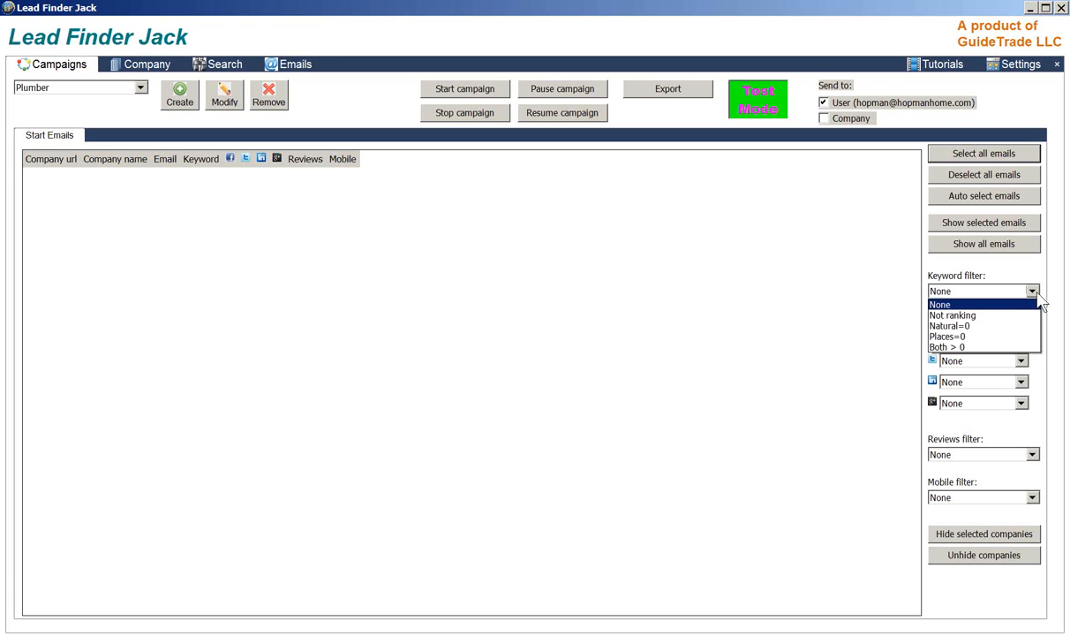
left_click(1038, 297)
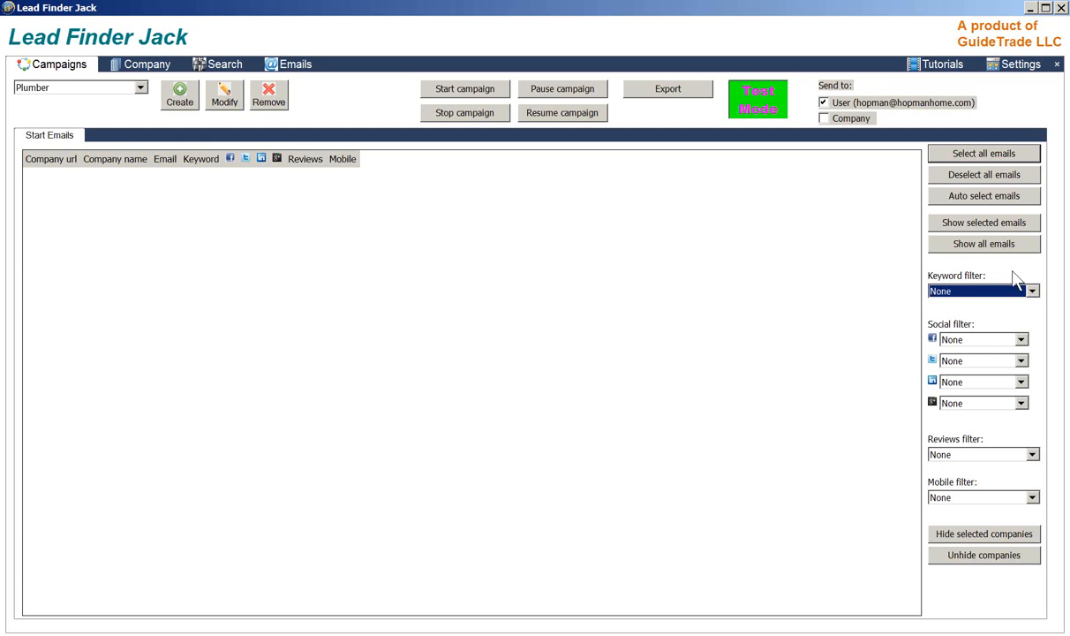
left_click(1033, 292)
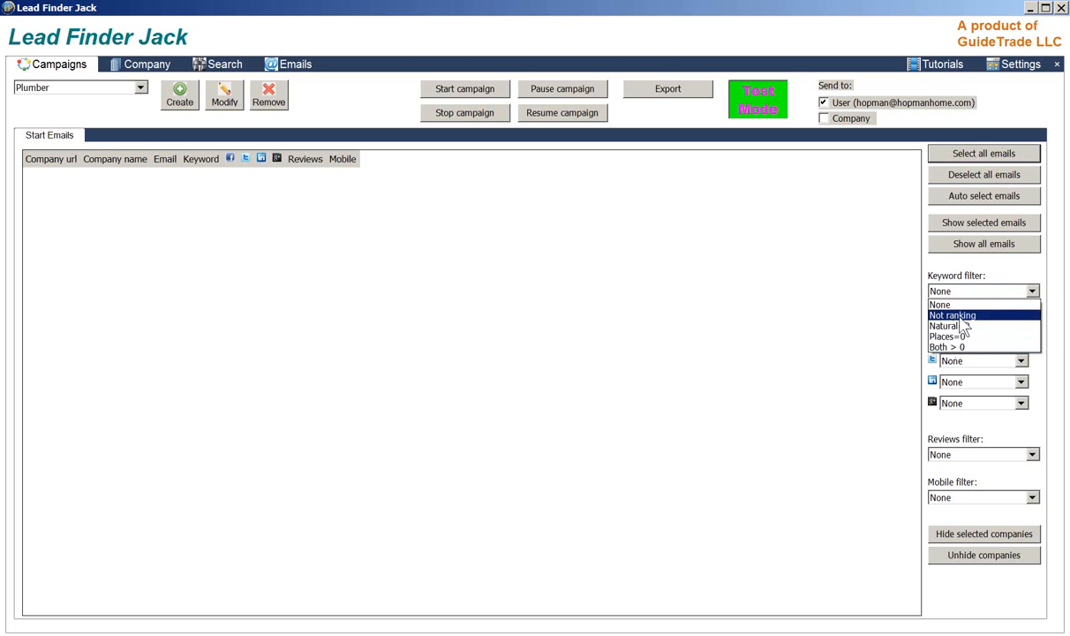
left_click(864, 338)
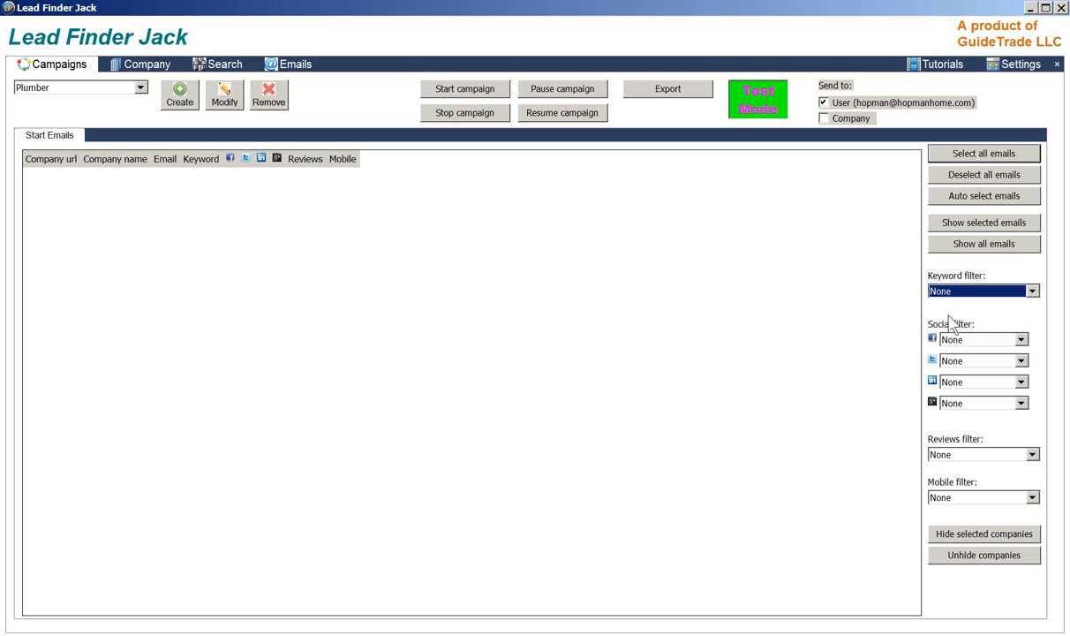
left_click(1032, 455)
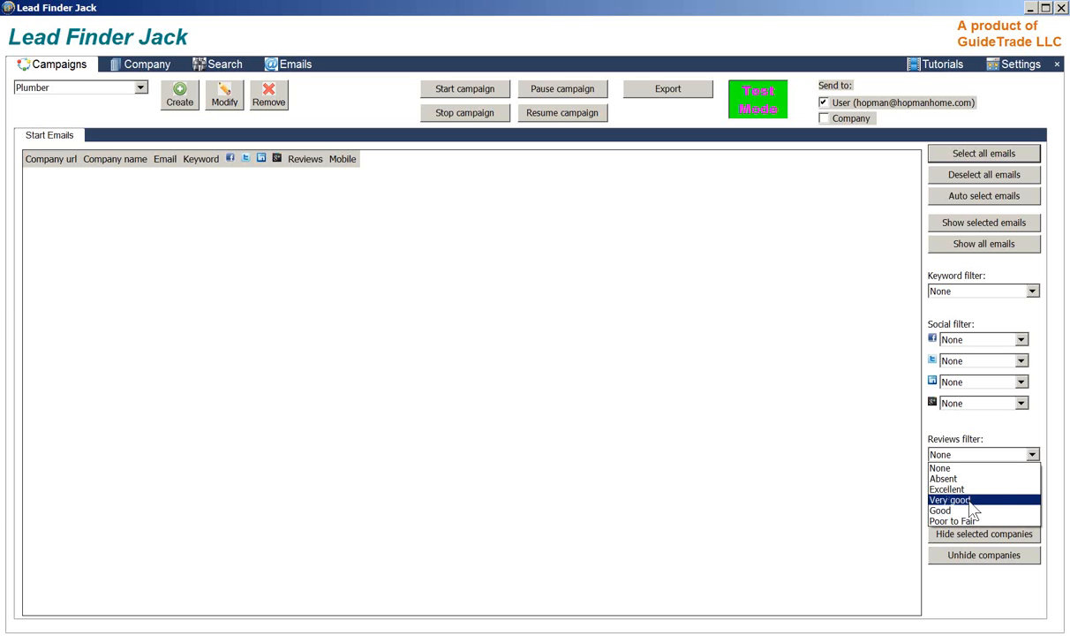
left_click(755, 508)
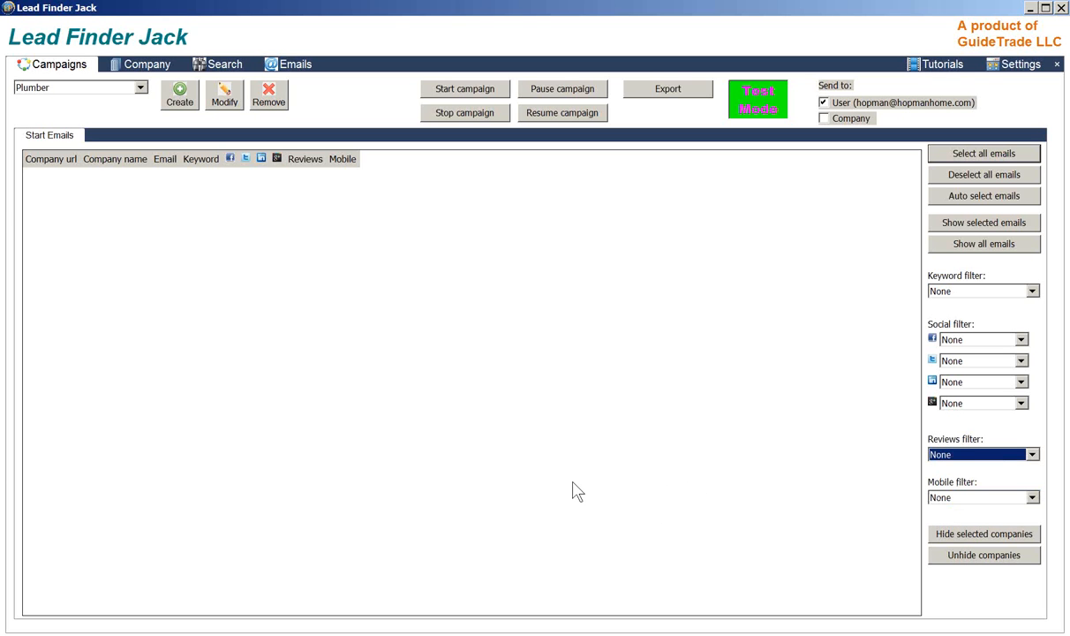
mouse_move(212, 176)
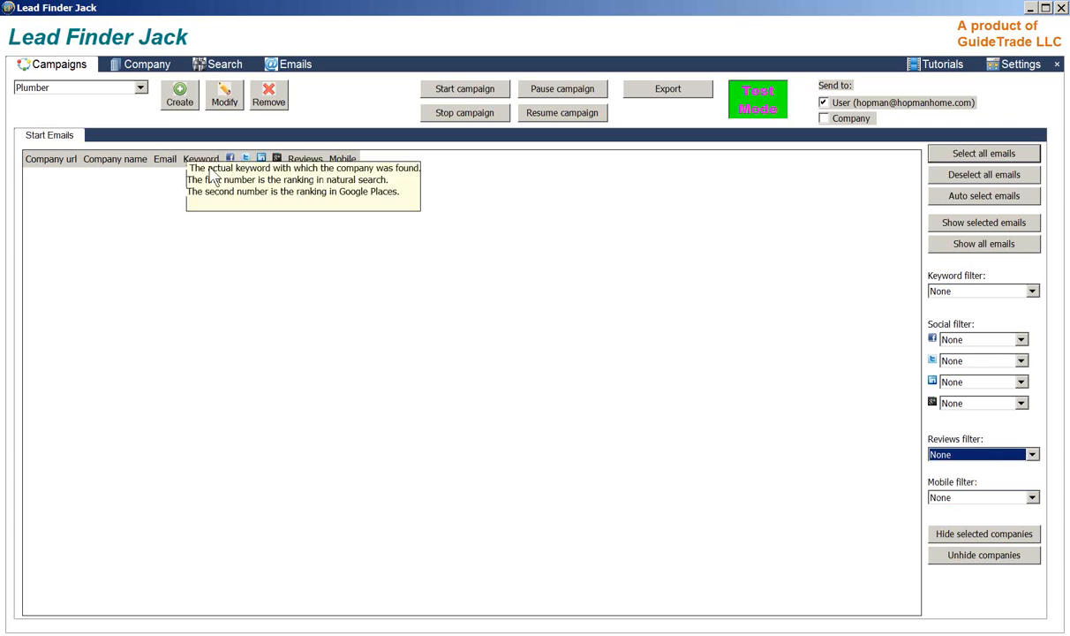
Check the progress of the Plumber lead search and look through the list of saved campaigns
left_click(193, 66)
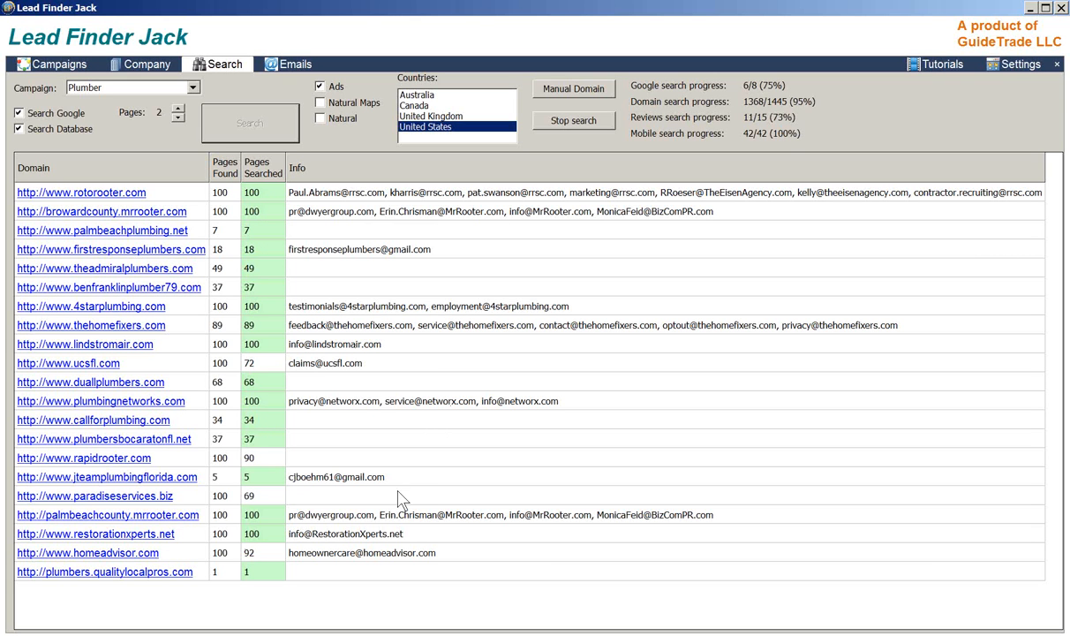
left_click(58, 65)
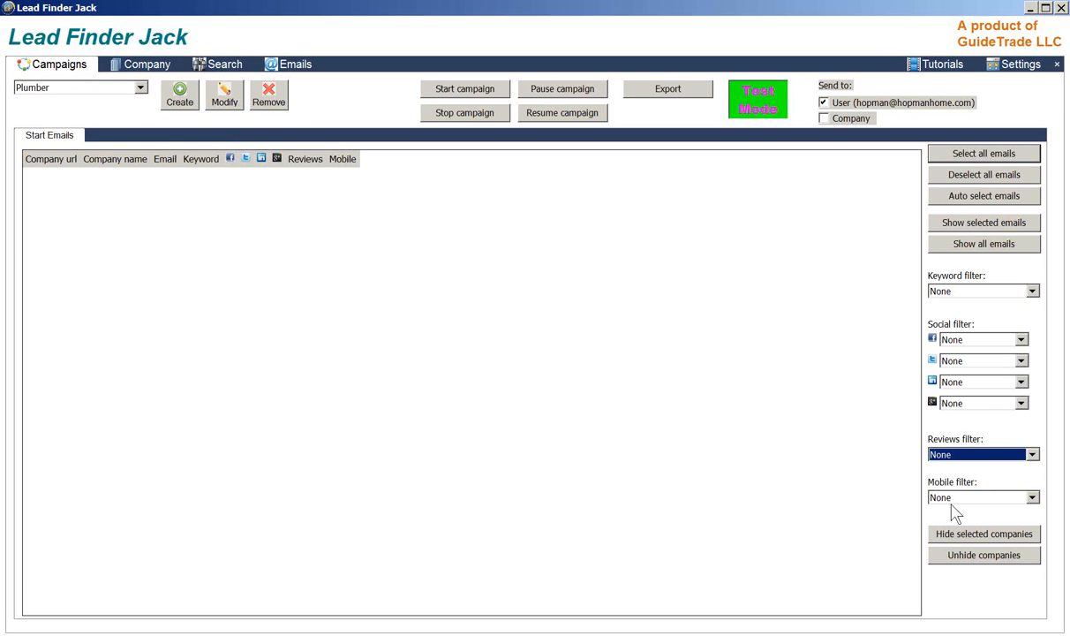
left_click(139, 88)
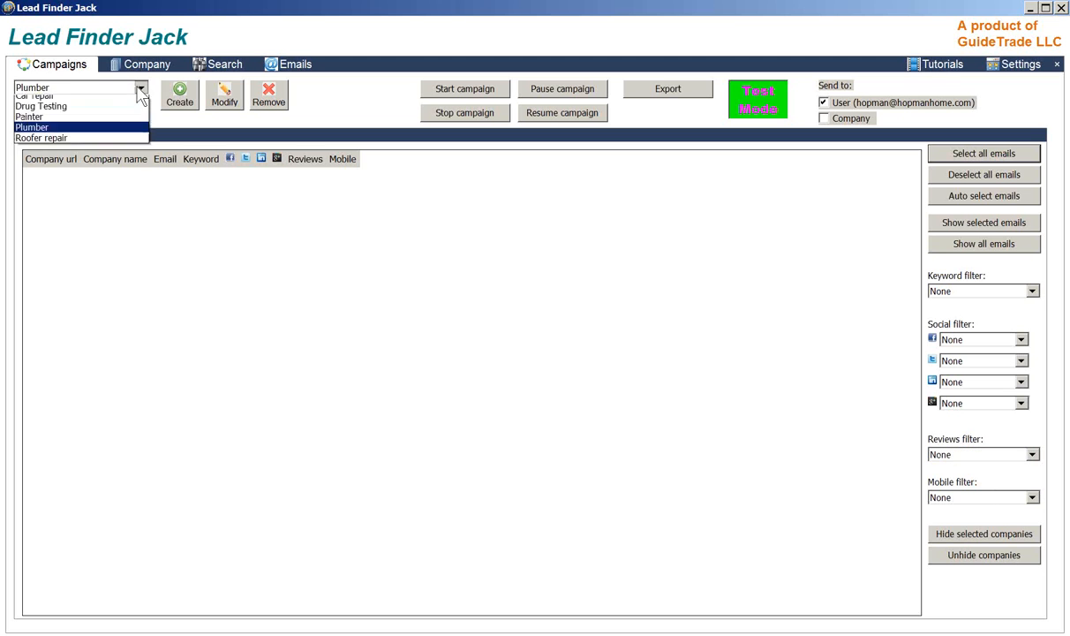
left_click(139, 92)
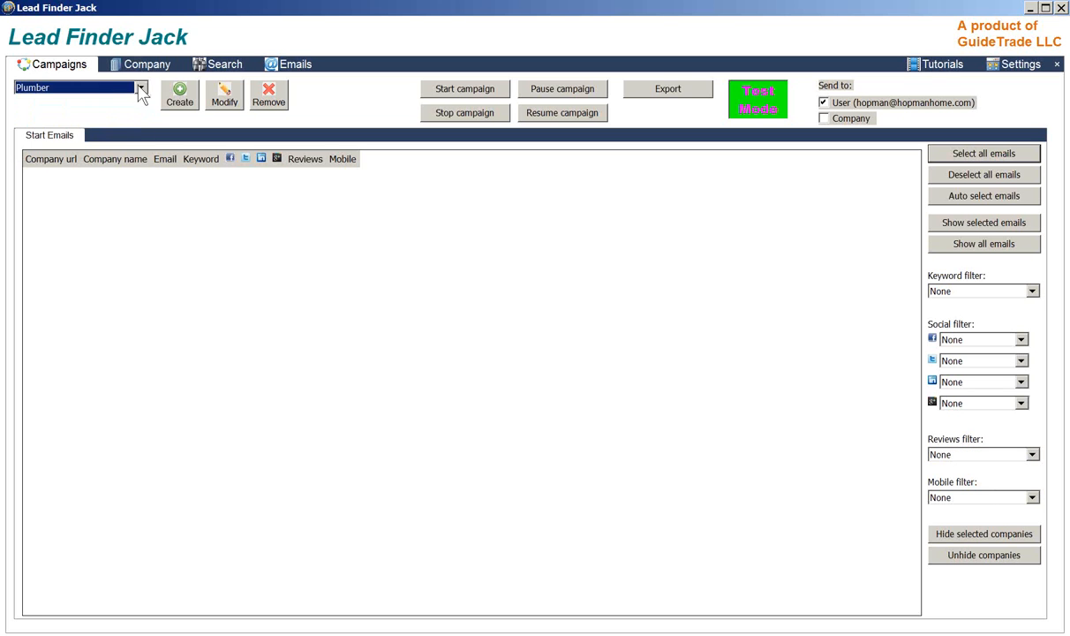
left_click(137, 88)
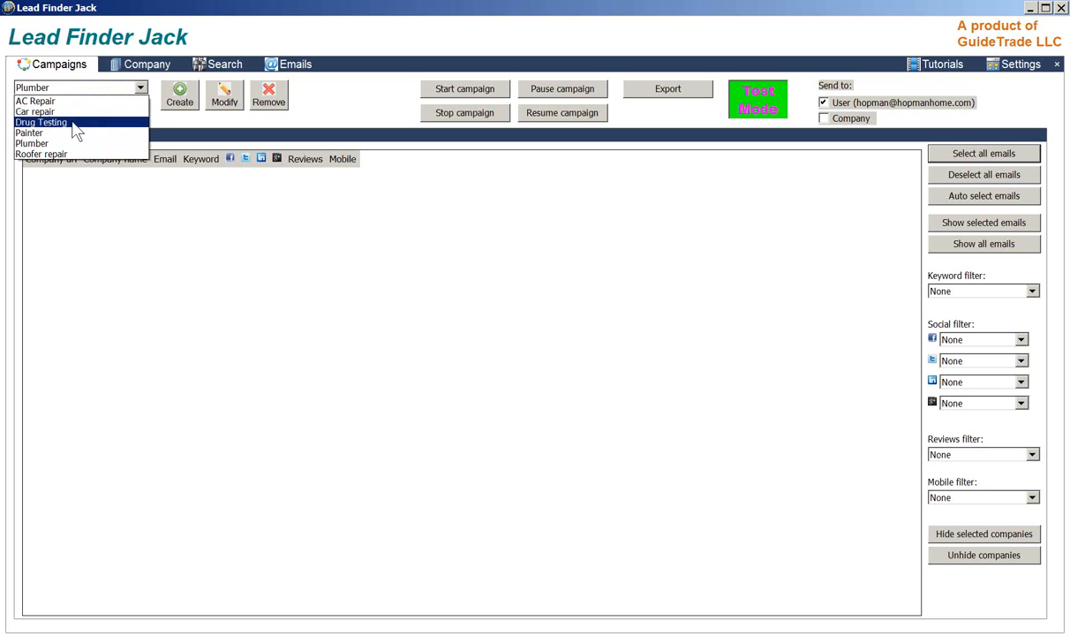
left_click(295, 74)
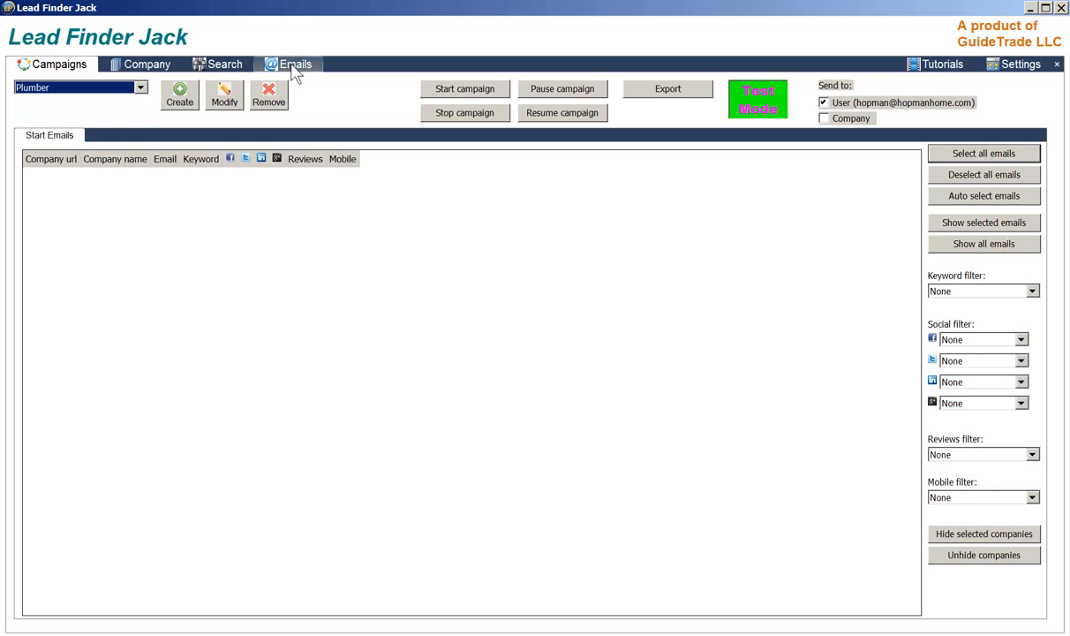
Review the email sending settings and the contents of the Mobile email template, then close the template without changes
left_click(295, 70)
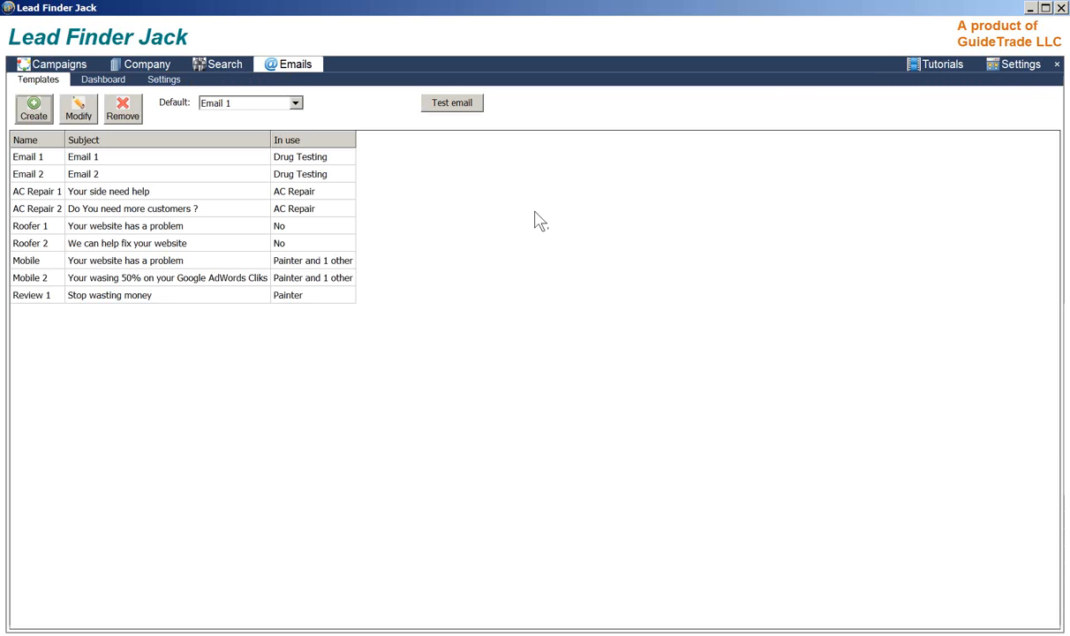
left_click(164, 82)
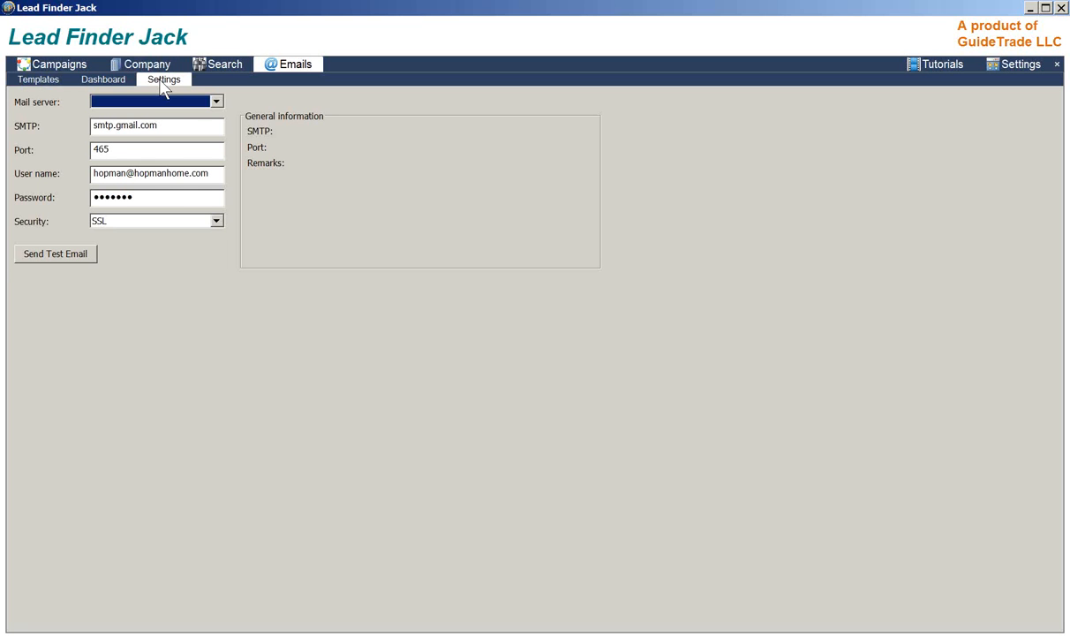
left_click(45, 80)
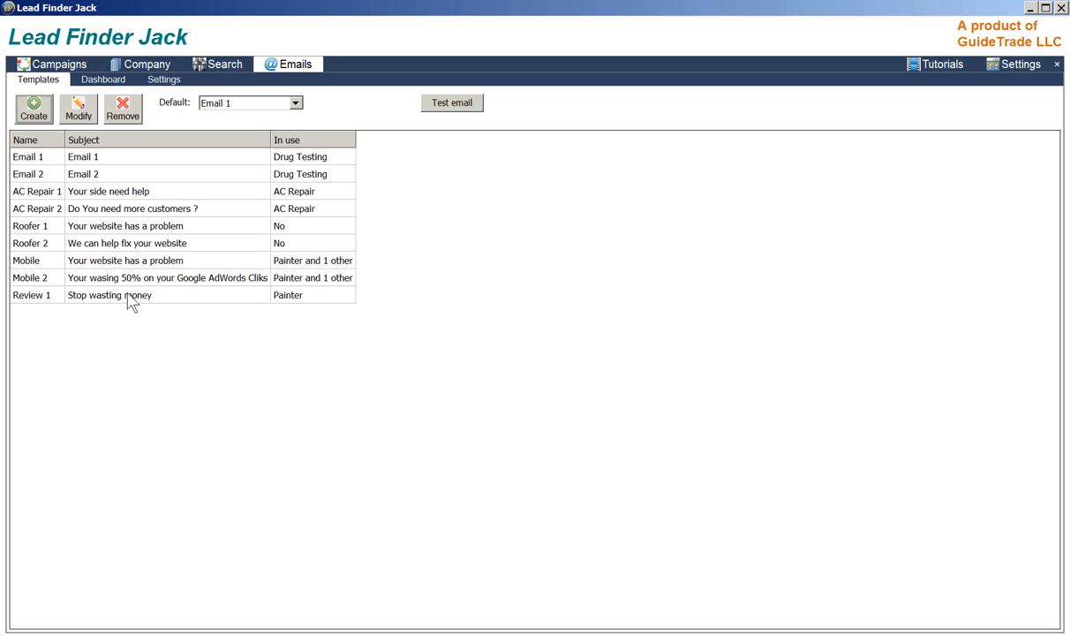
left_click(67, 258)
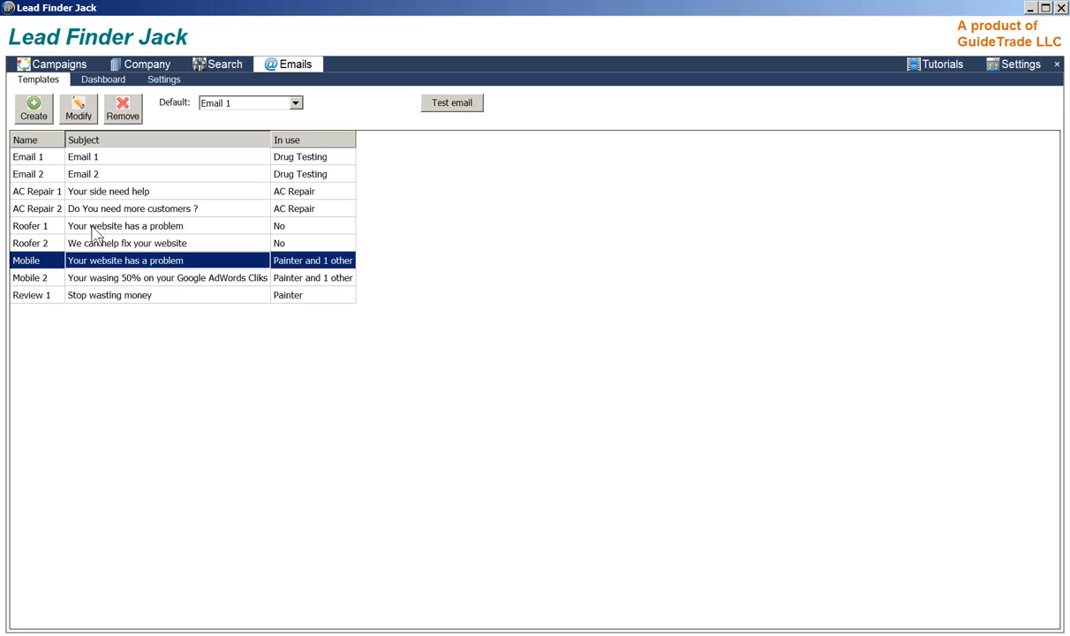
left_click(86, 109)
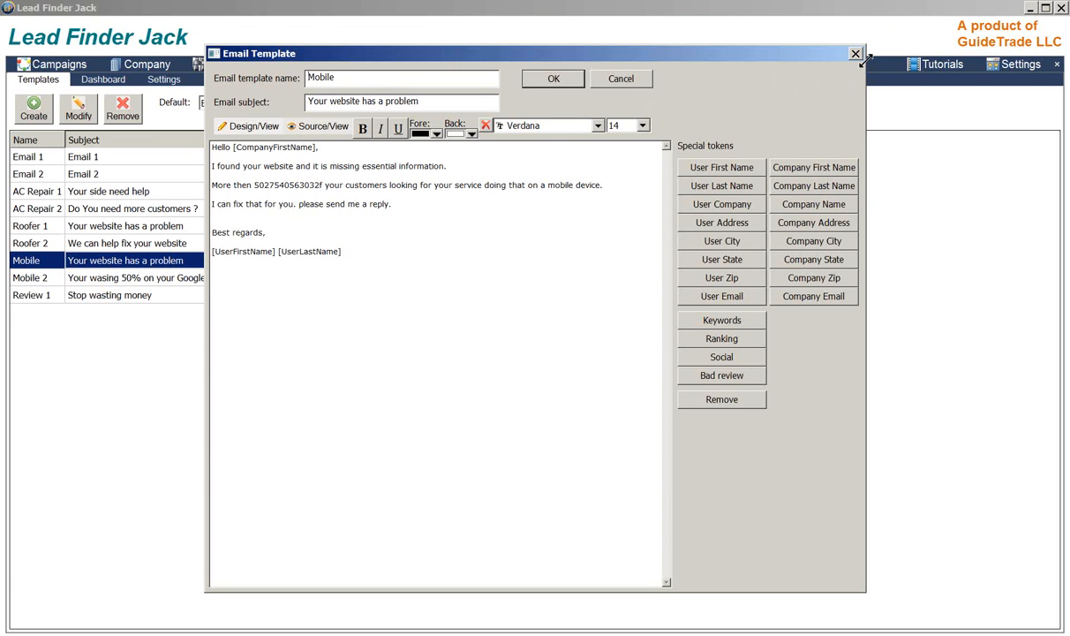
left_click_drag(848, 56, 927, 56)
left_click(924, 51)
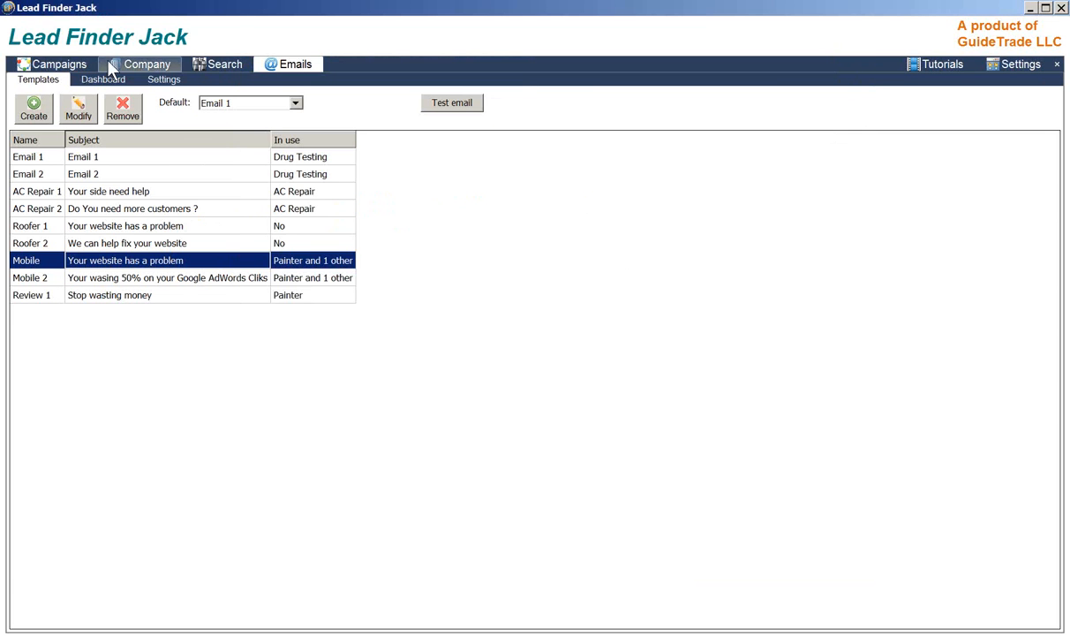
Check the search results and look through the companies and email addresses found for the Plumber campaign
left_click(223, 69)
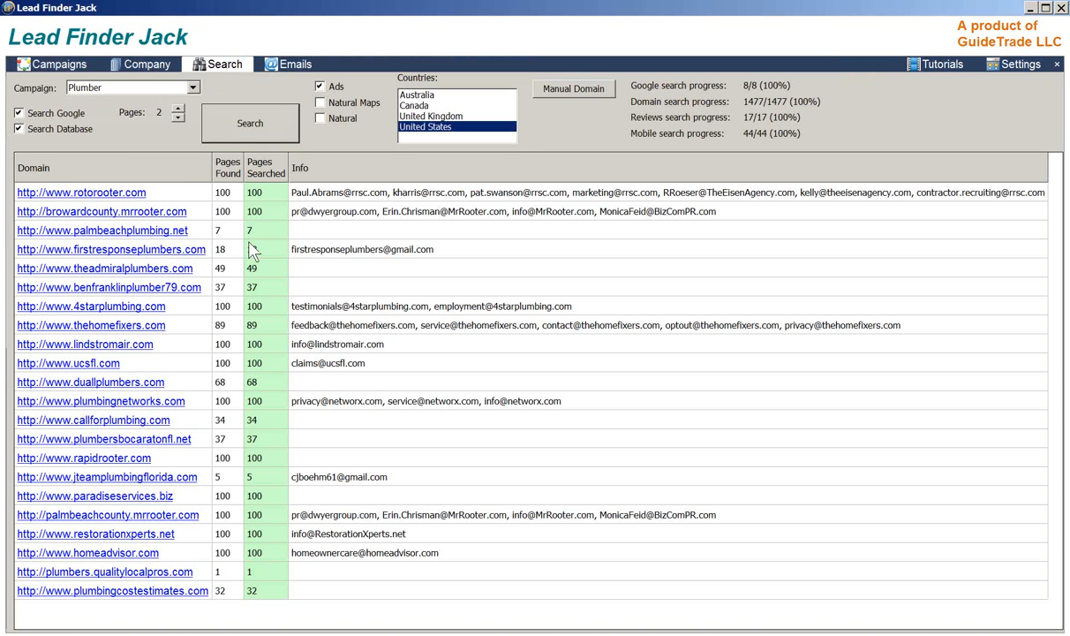
left_click(48, 69)
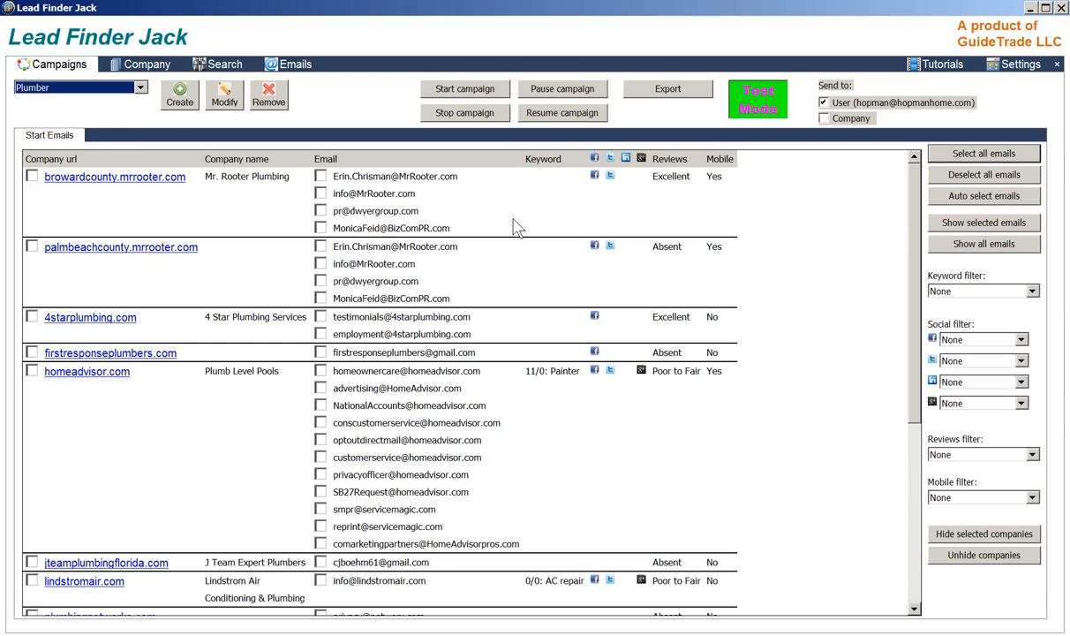
scroll(918, 407, "down", 6)
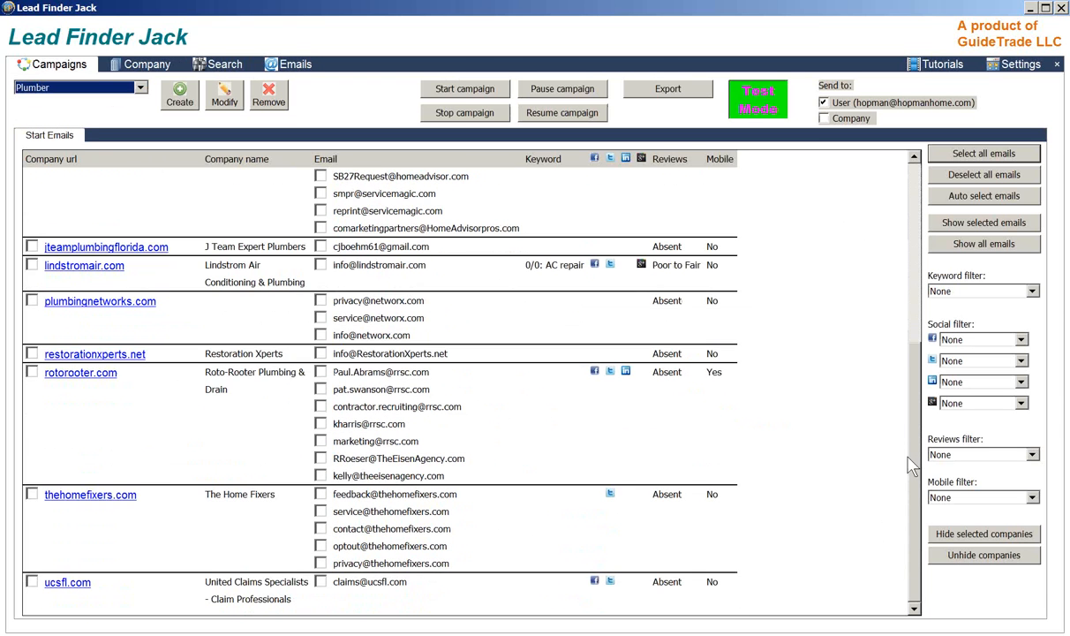
scroll(912, 415, "up", 5)
scroll(912, 256, "up", 1)
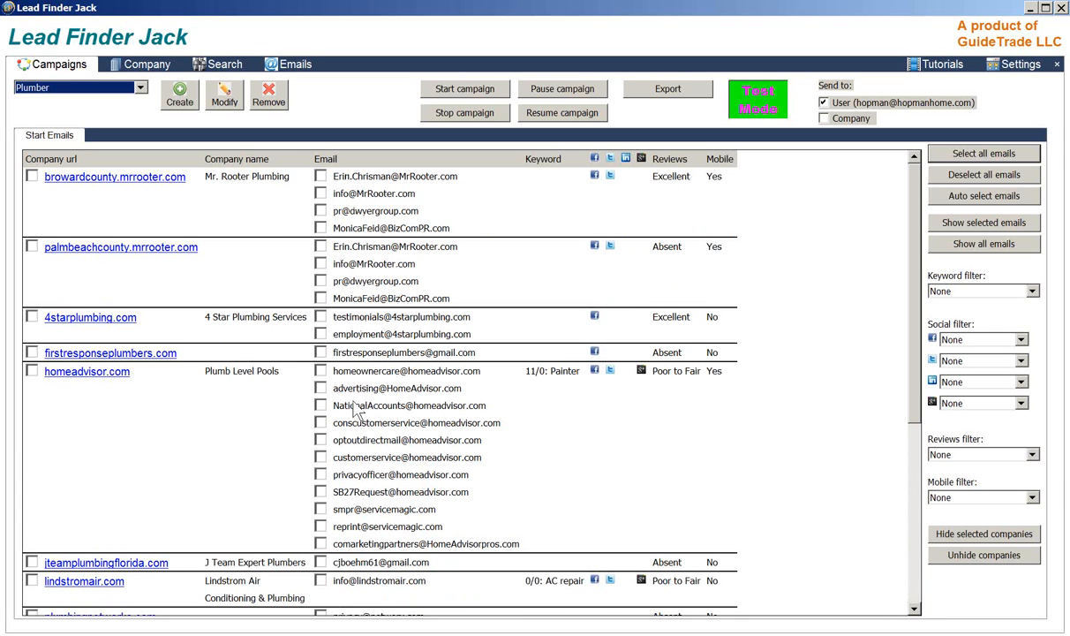
Auto-select the emails for the companies in the Plumber campaign and review the selection
left_click(320, 437)
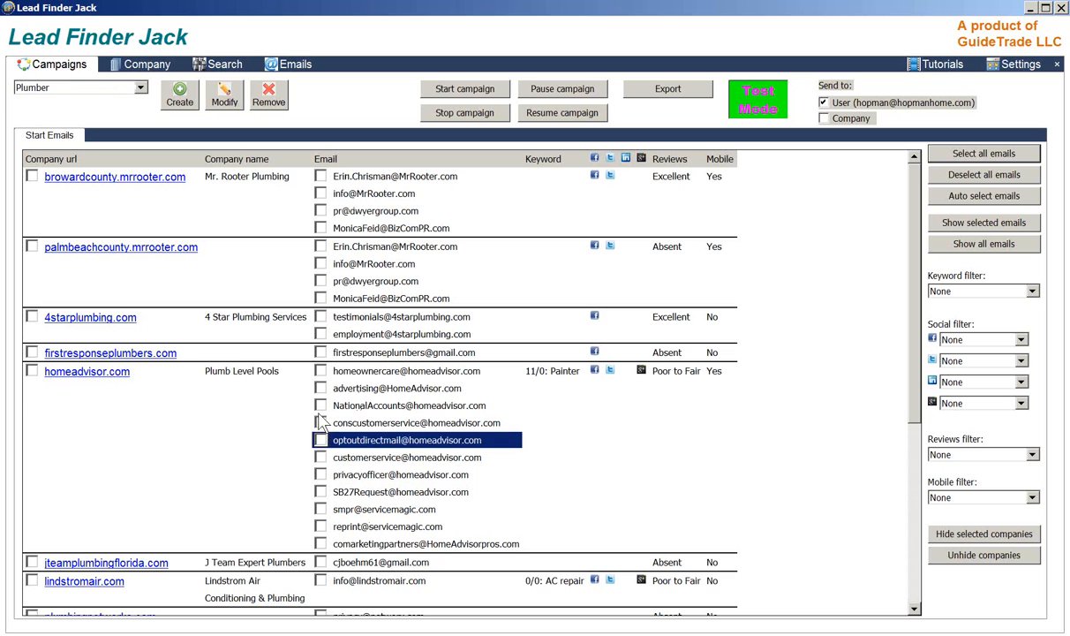
left_click(330, 409)
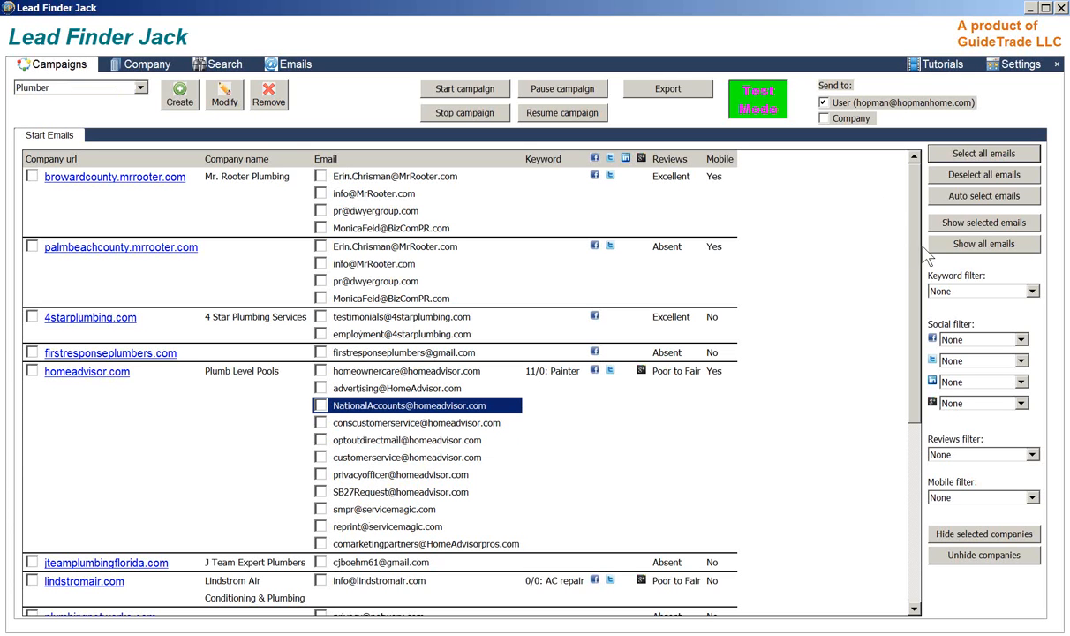
left_click(977, 202)
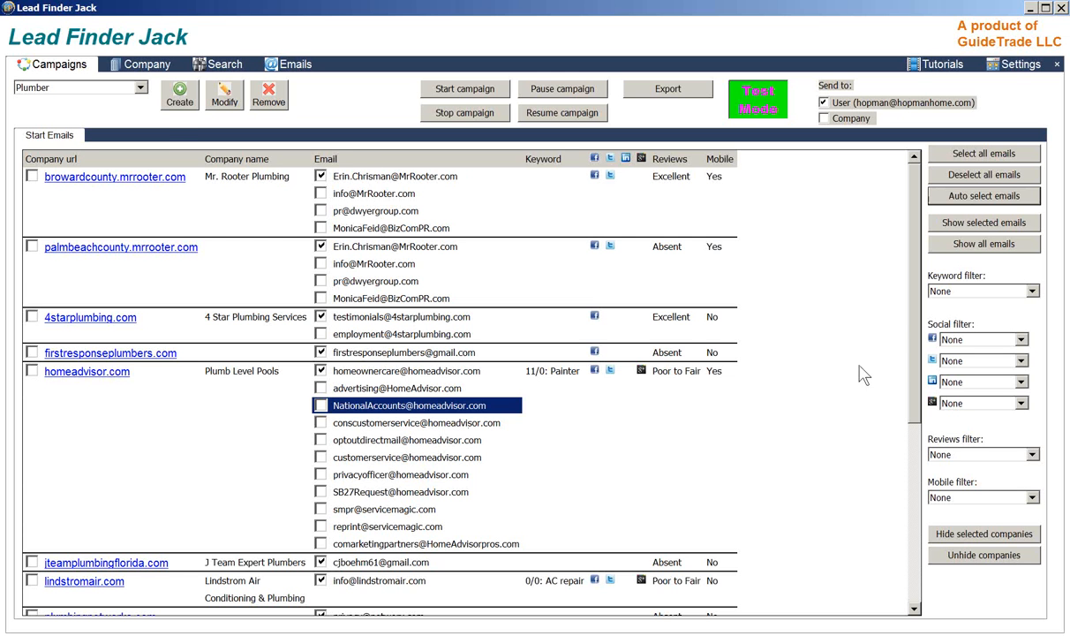
left_click_drag(912, 338, 912, 523)
scroll(883, 476, "up", 6)
Filter the Plumber leads by Good reviews, examine the matching companies, and reset the reviews filter to None
left_click(1031, 455)
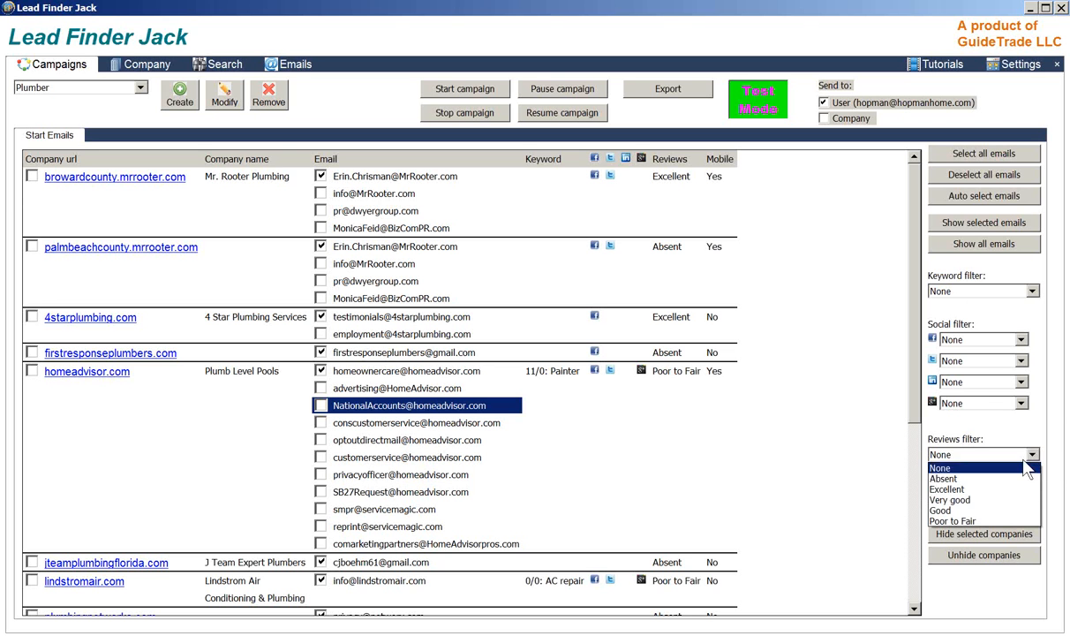
left_click(995, 512)
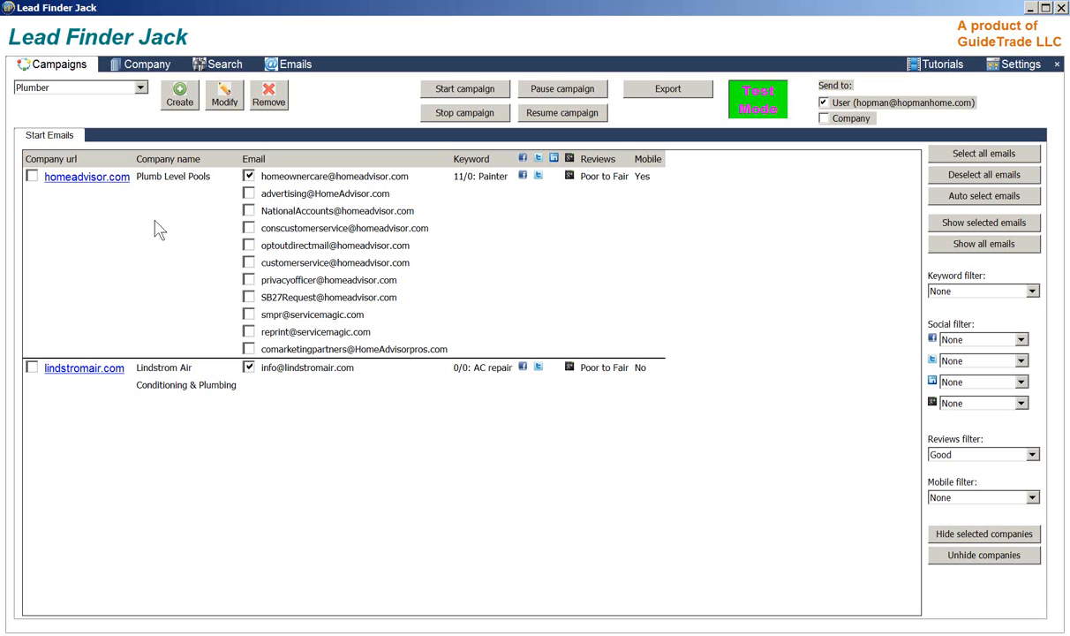
left_click(96, 378)
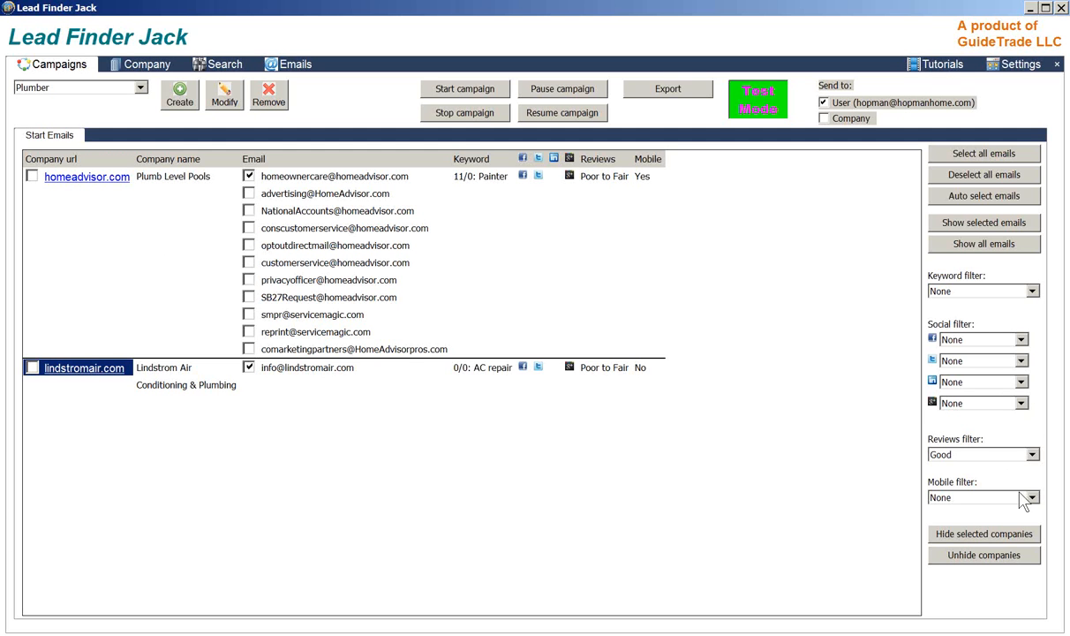
left_click(1032, 454)
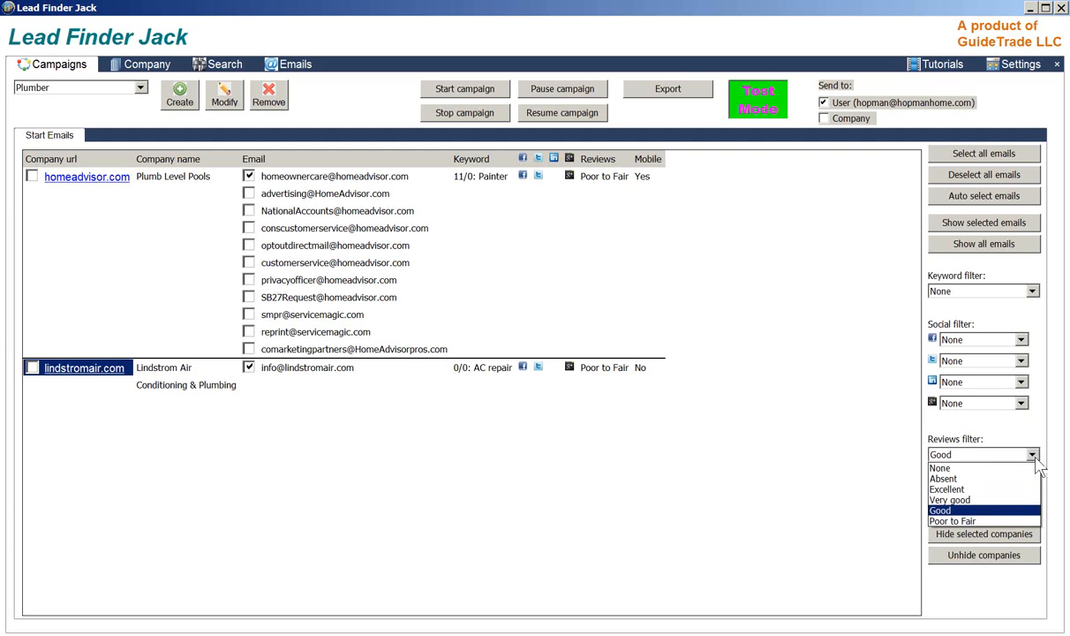
left_click(905, 467)
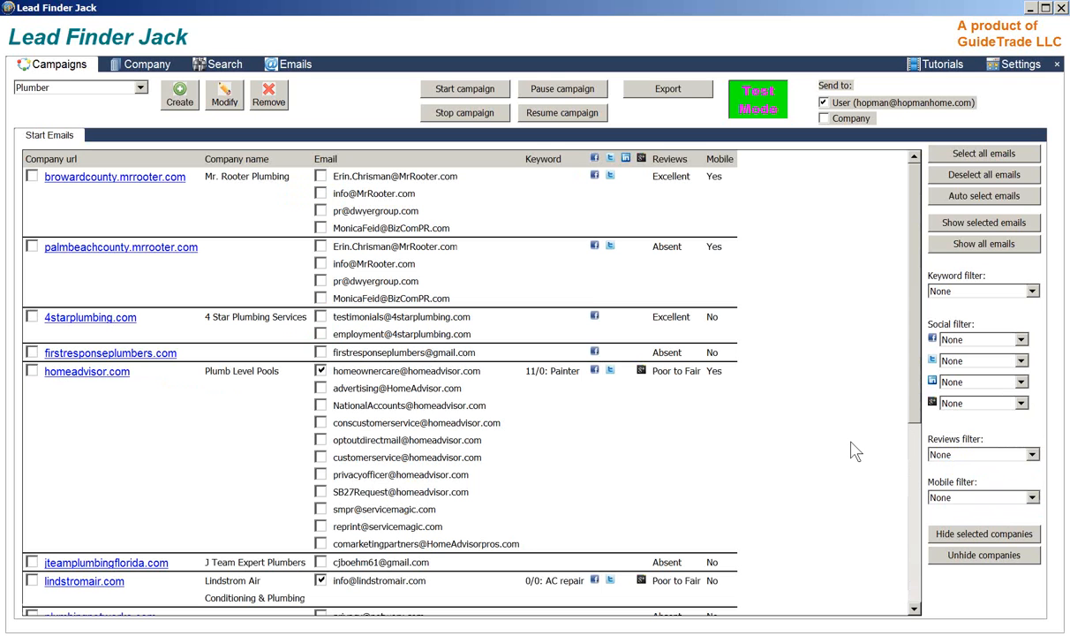
Set the Plumber leads' mobile filter to No
left_click(1033, 497)
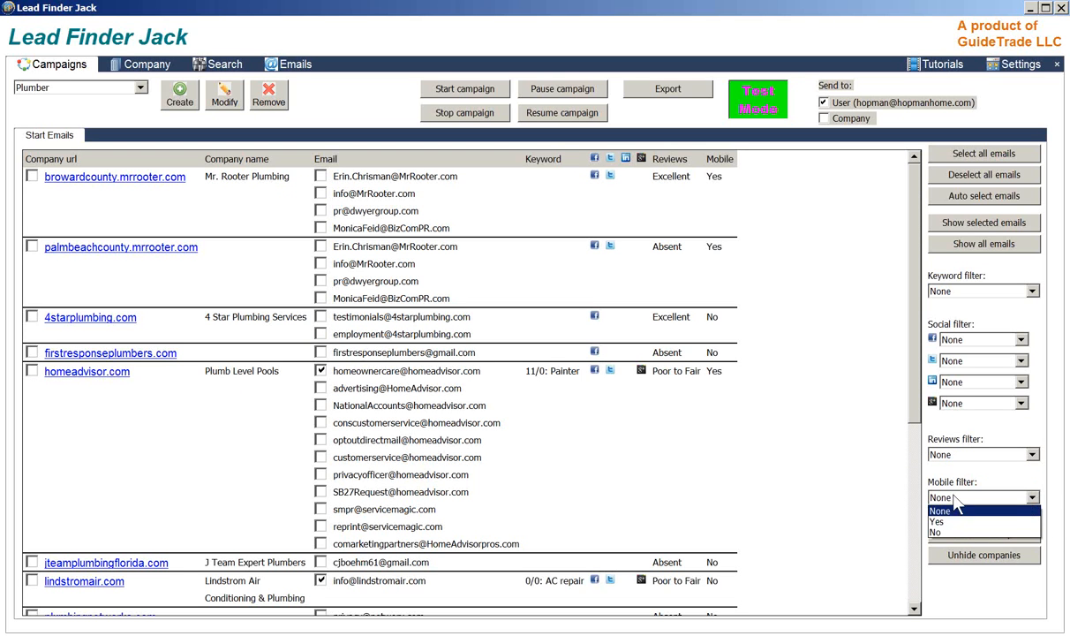
left_click(936, 533)
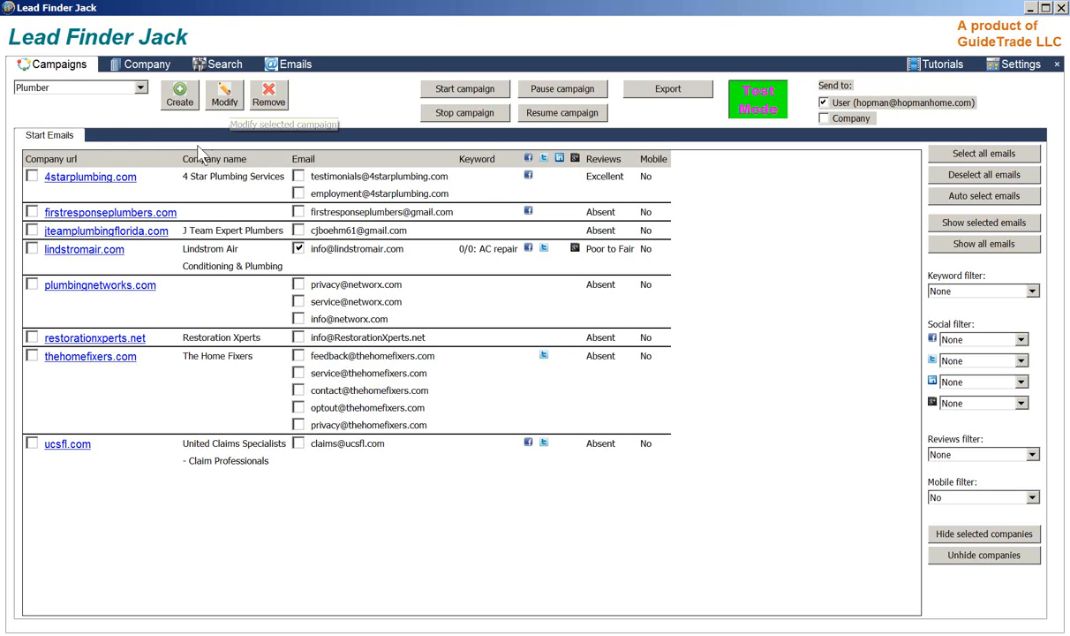
Add the Mobile and Mobile 2 email templates to the emails to send for the Plumber campaign
left_click(214, 97)
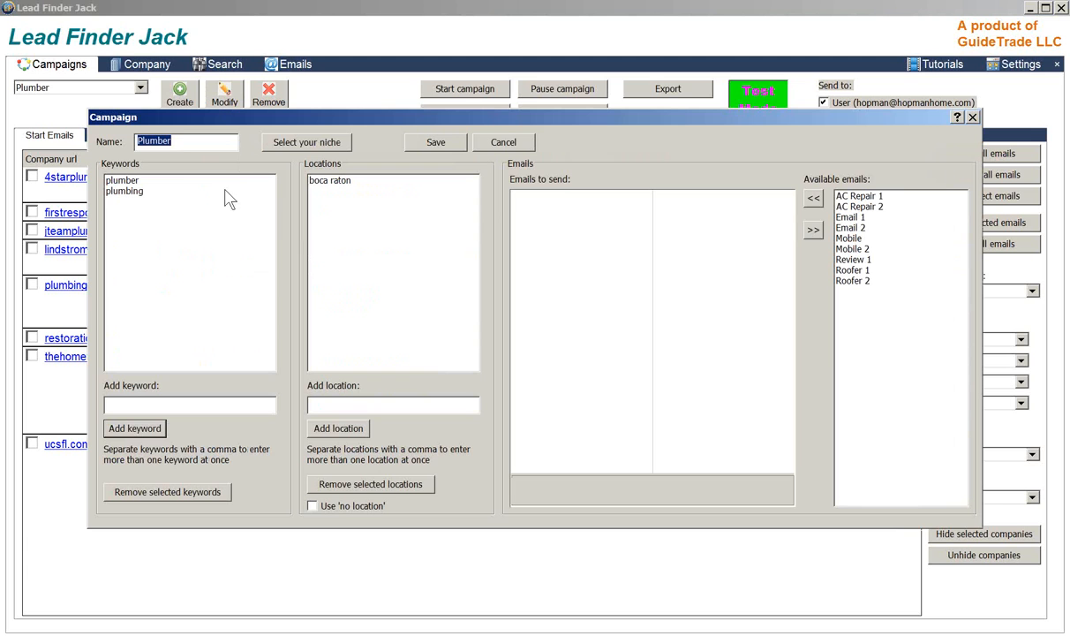
left_click(855, 238)
left_click(813, 197)
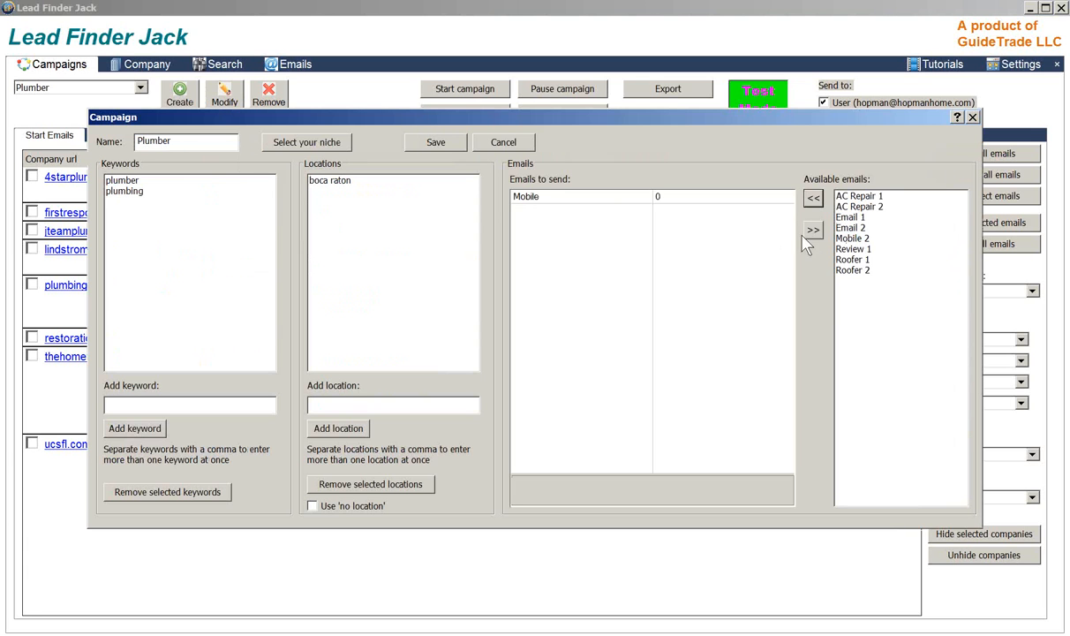
left_click(852, 238)
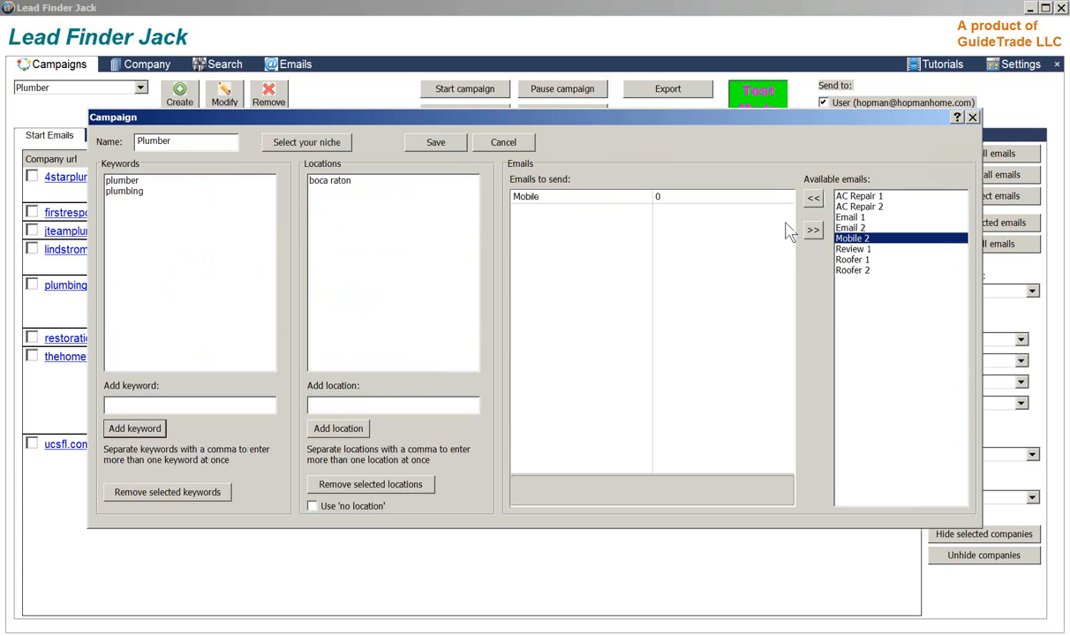
left_click(815, 199)
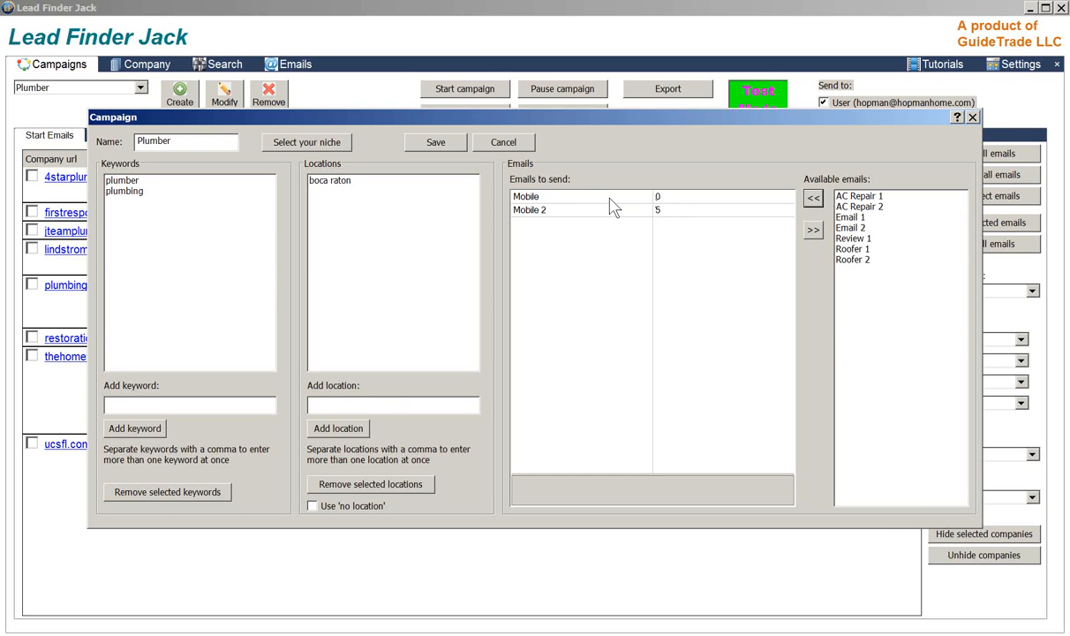
Set Mobile 2 to go out 4 days after the first email and save the Plumber campaign
left_click(664, 212)
left_click_drag(676, 210, 633, 220)
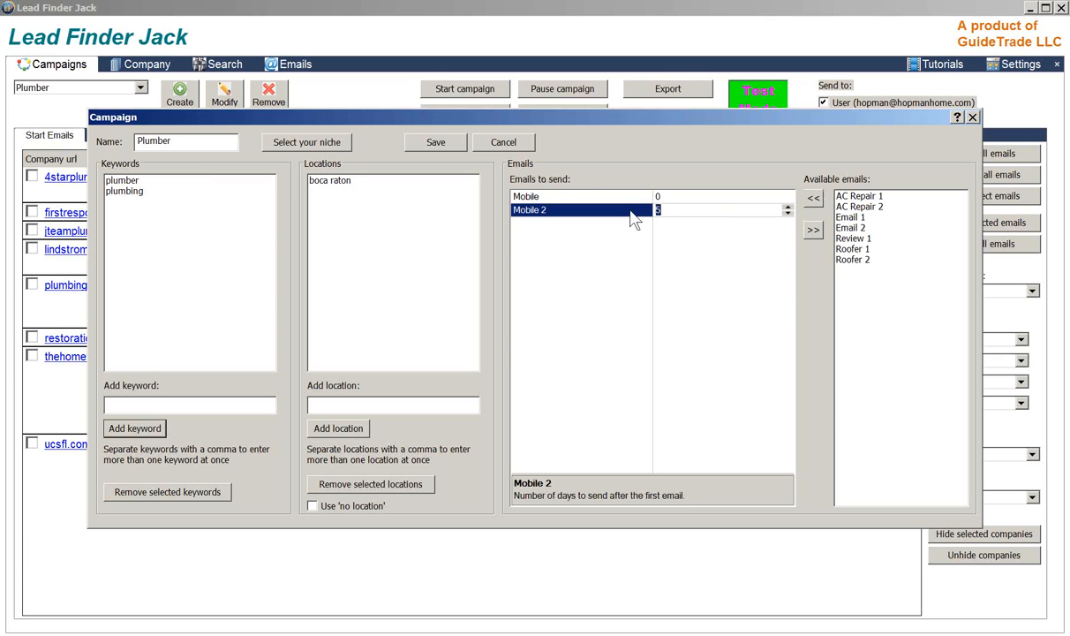
type("4")
left_click(616, 240)
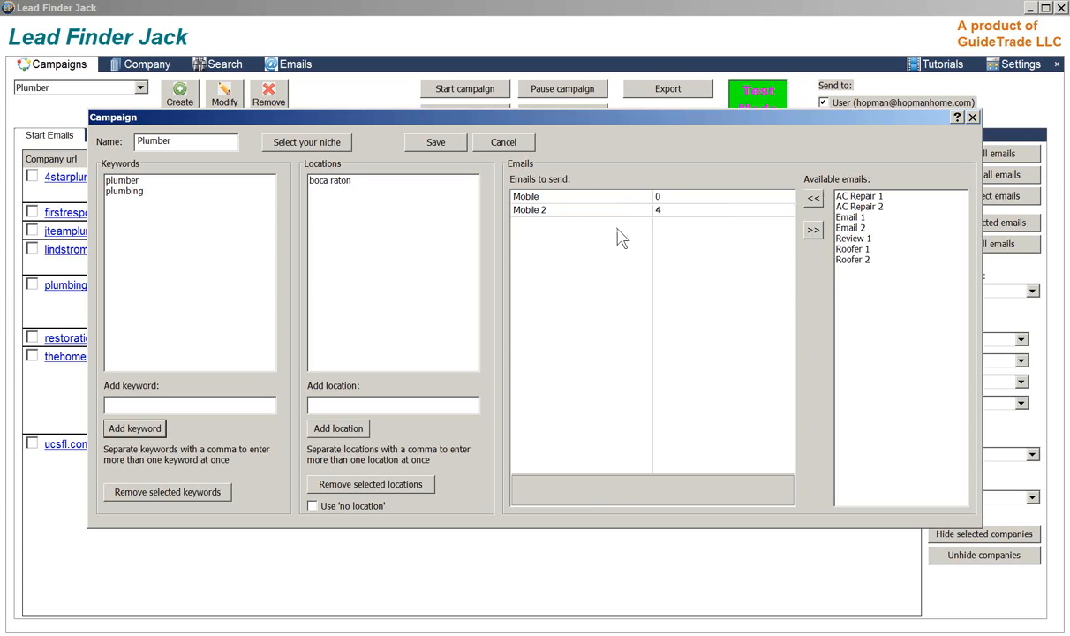
left_click(438, 143)
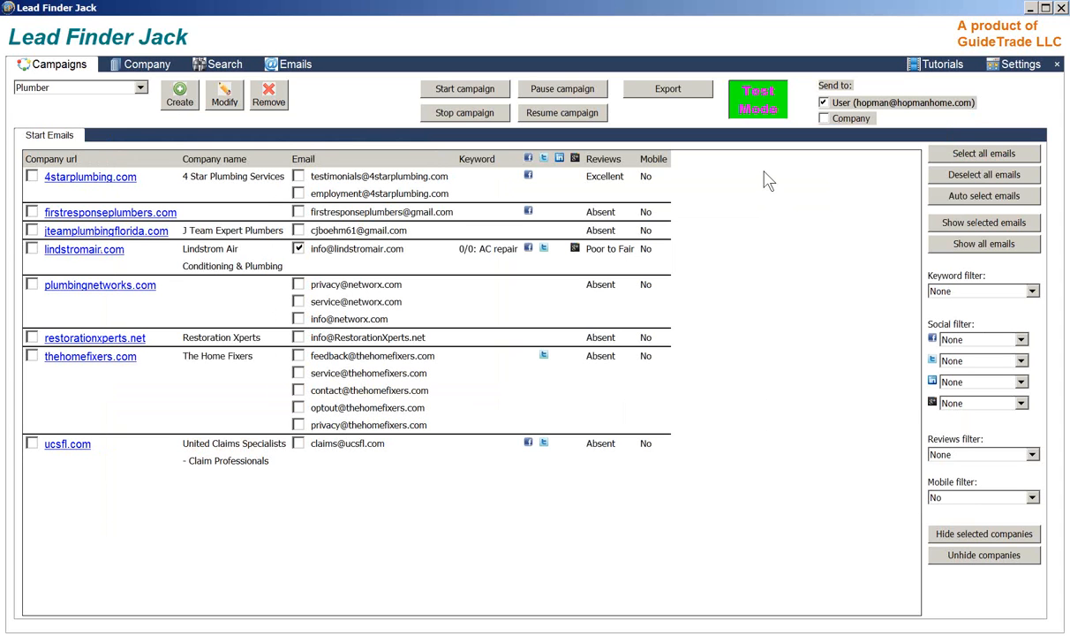
Switch the Plumber campaign from test mode to live mode and include the company as a recipient
left_click(758, 97)
left_click(755, 100)
left_click(824, 118)
Review the Plumber campaign's email schedule and look over the standard information of the currently loaded company
left_click(227, 98)
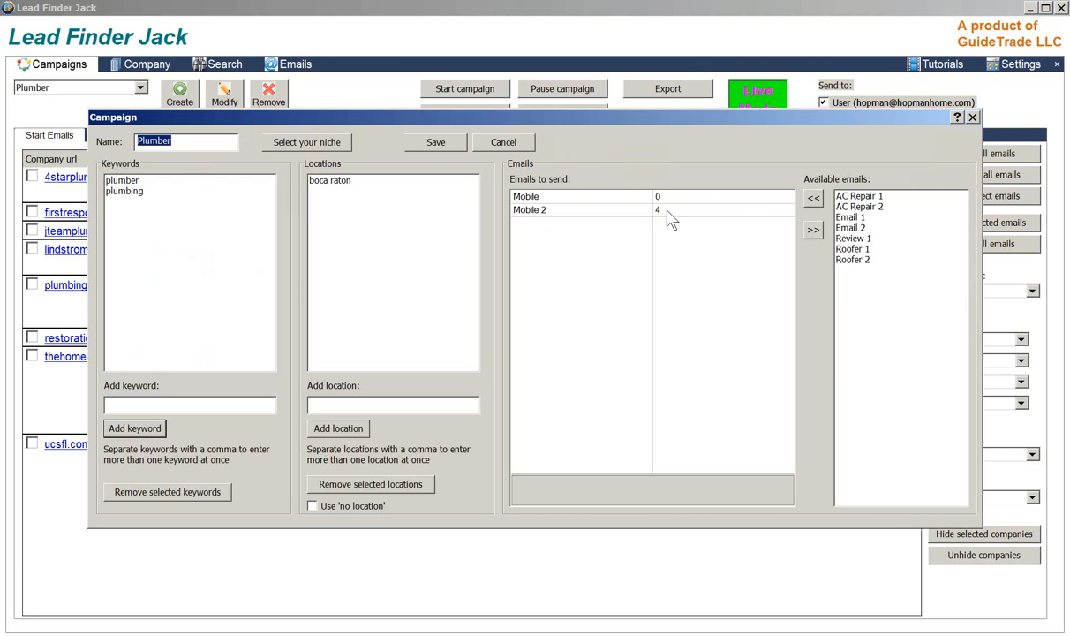
left_click(971, 116)
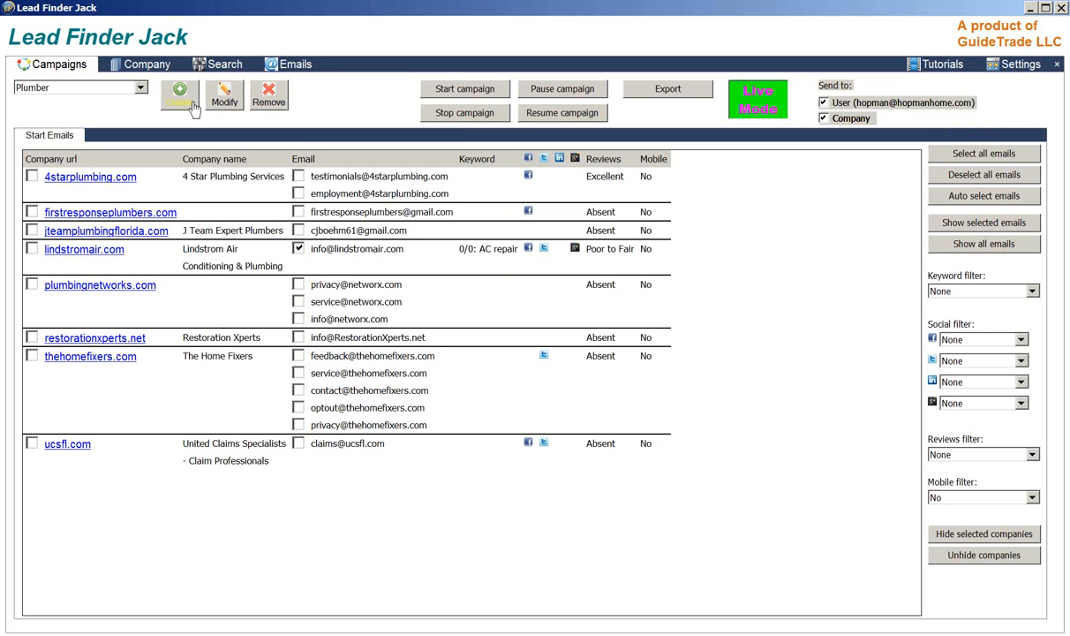
left_click(162, 70)
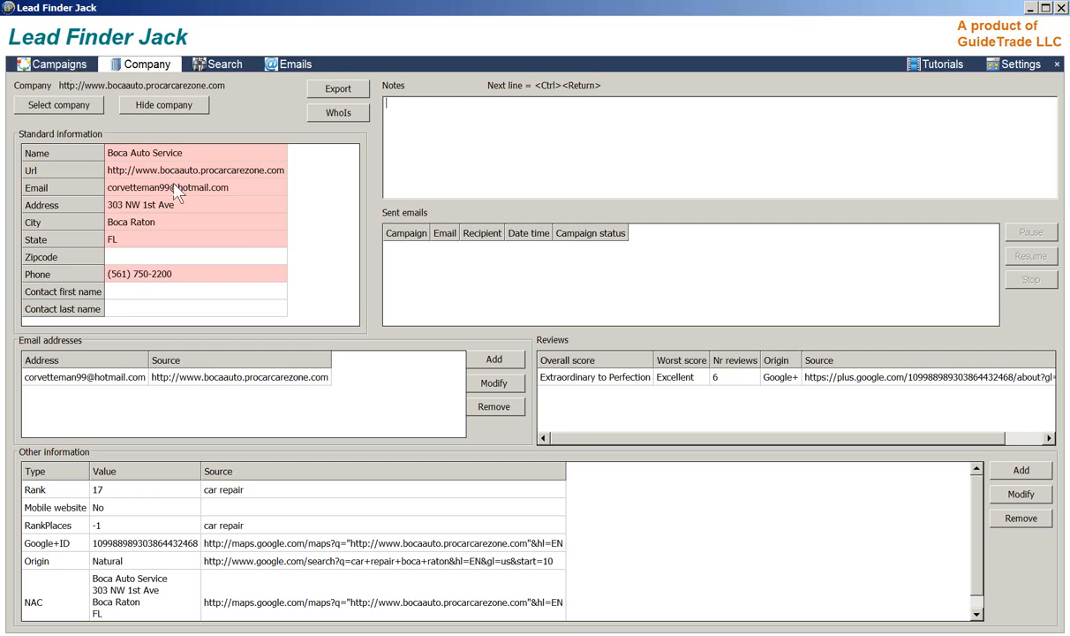
left_click(55, 63)
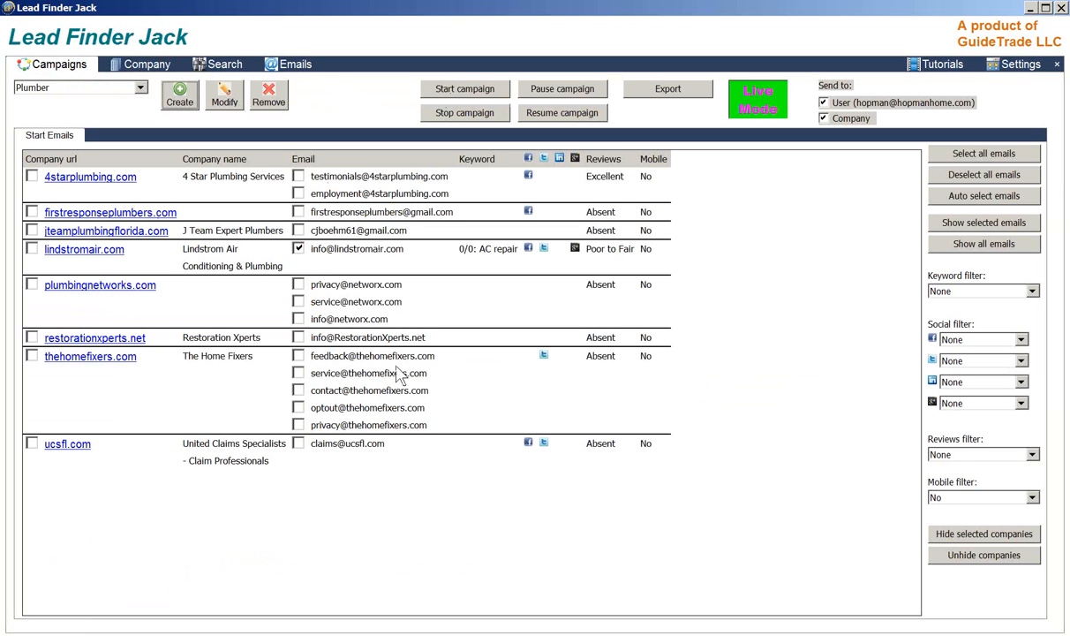
Try to start the Plumber campaign in live mode
left_click(468, 95)
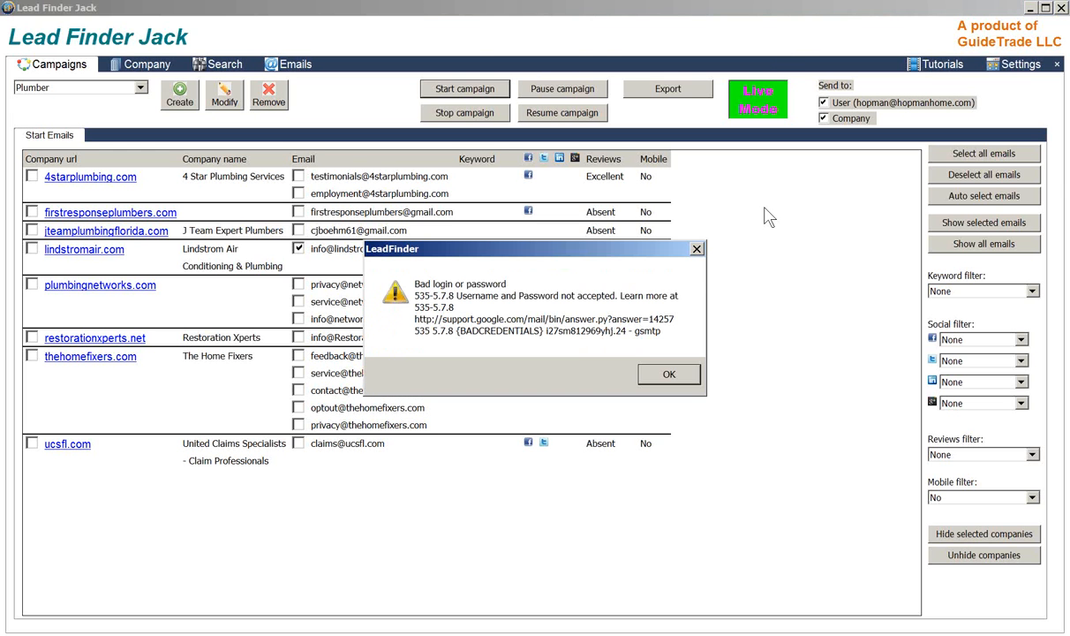
left_click(671, 375)
Check the outgoing mail server settings and the emails assigned to the Plumber campaign
left_click(300, 65)
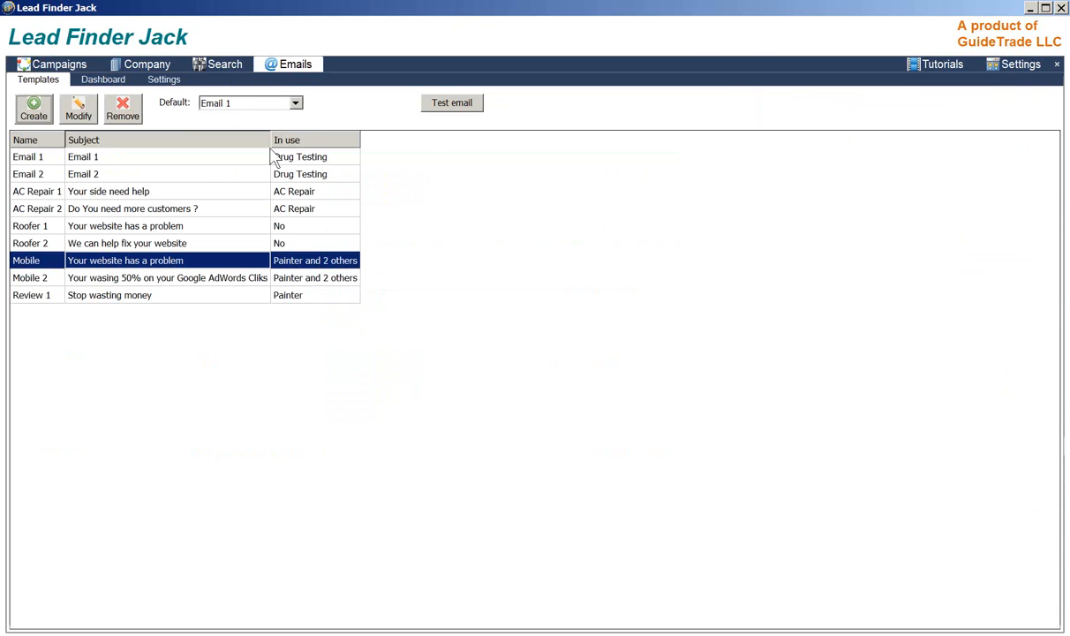
left_click(165, 82)
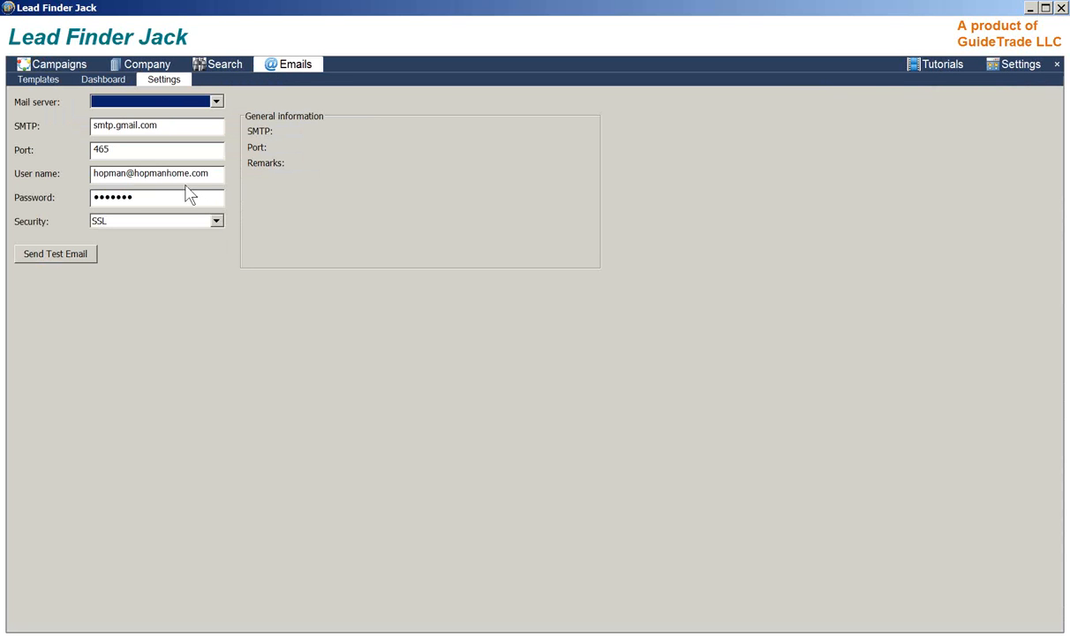
left_click(55, 65)
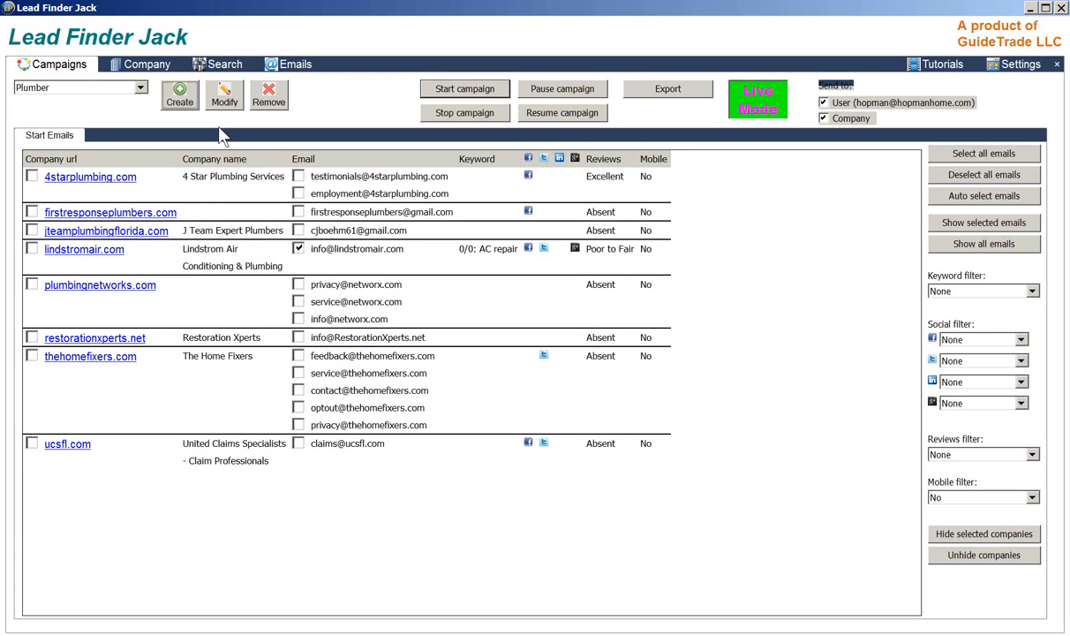
left_click(225, 97)
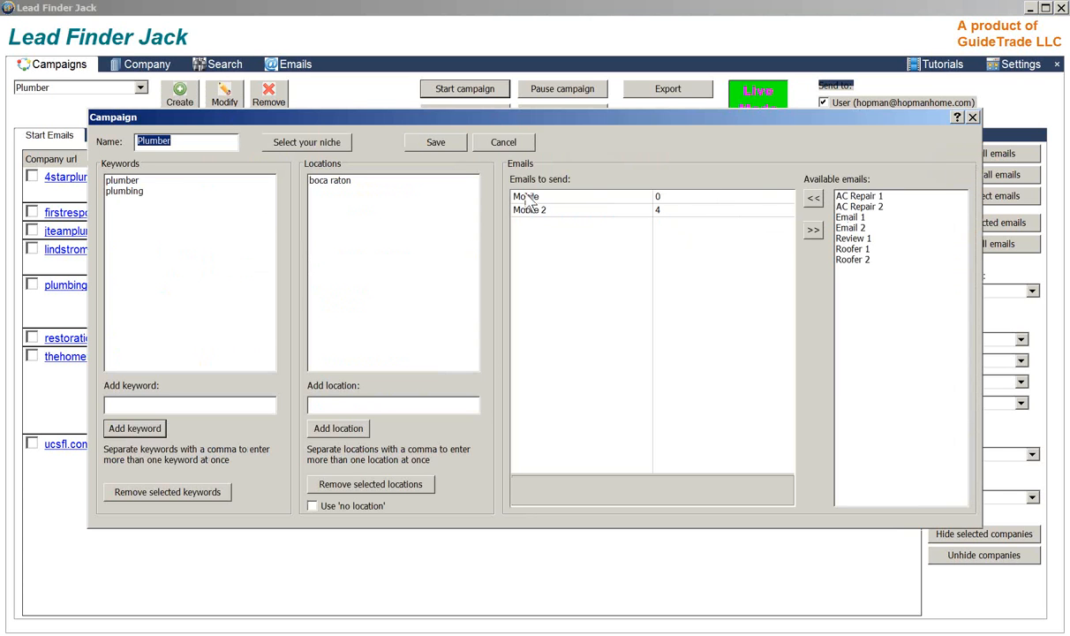
left_click(972, 117)
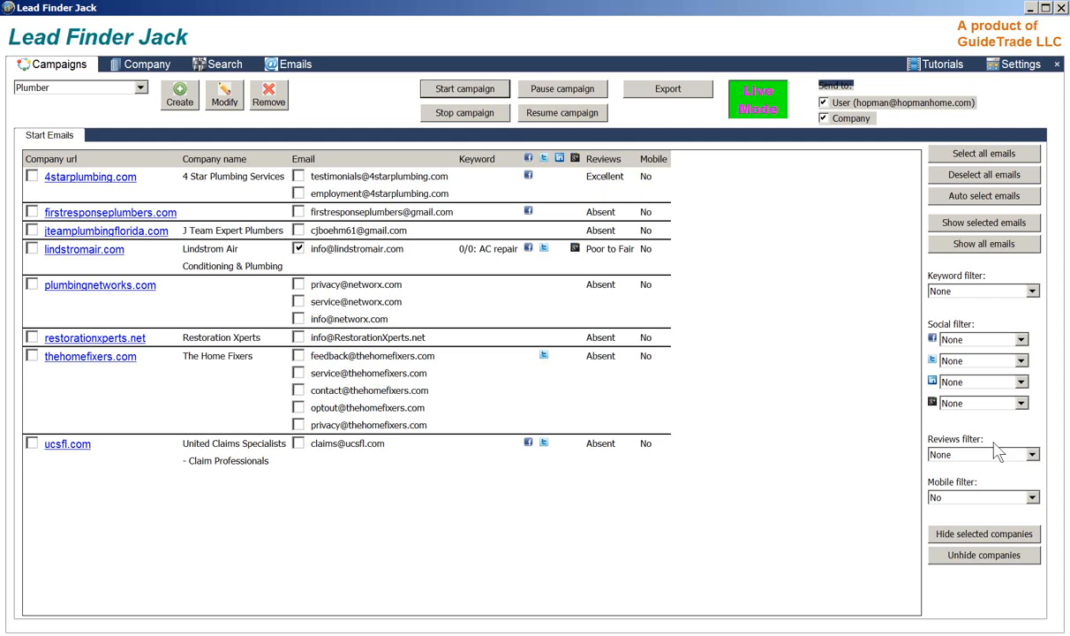
Select the first email of 4 Star Plumbing Services and auto-select the emails for the listed Plumber companies
left_click(299, 176)
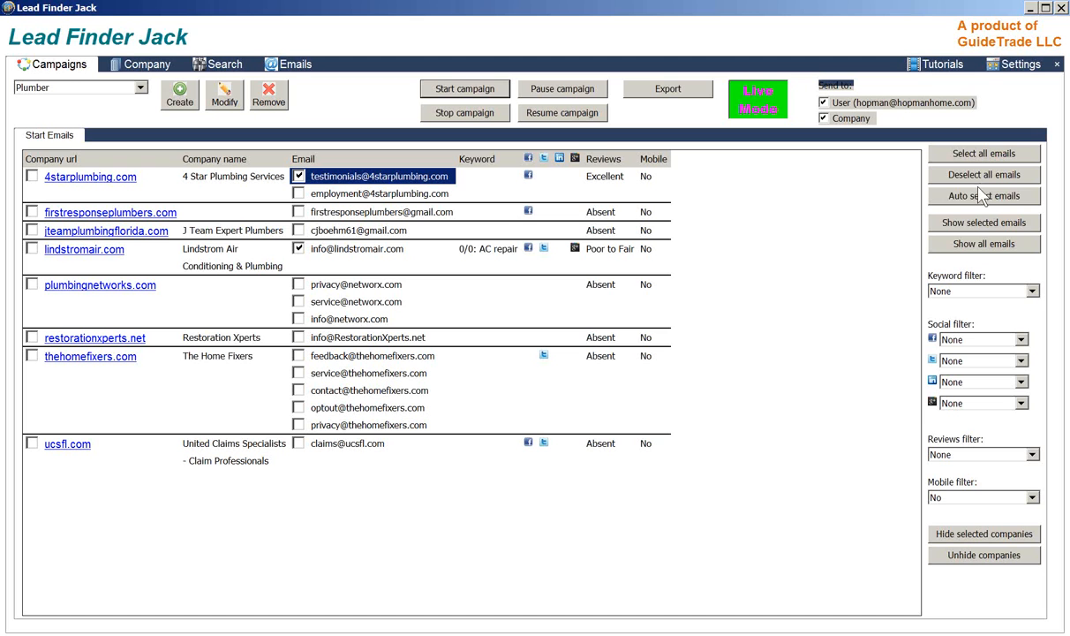
left_click(938, 195)
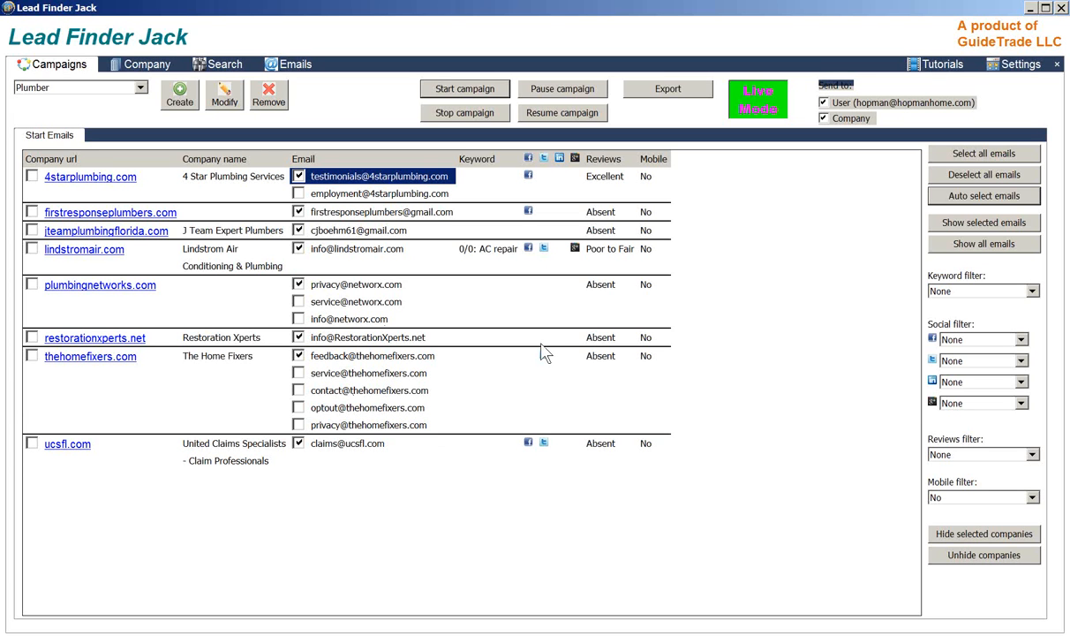
left_click(982, 200)
In the company selection, list the Drug Testing campaign's companies, clear the company URL filter, and highlight ameridrugusa.com
left_click(161, 71)
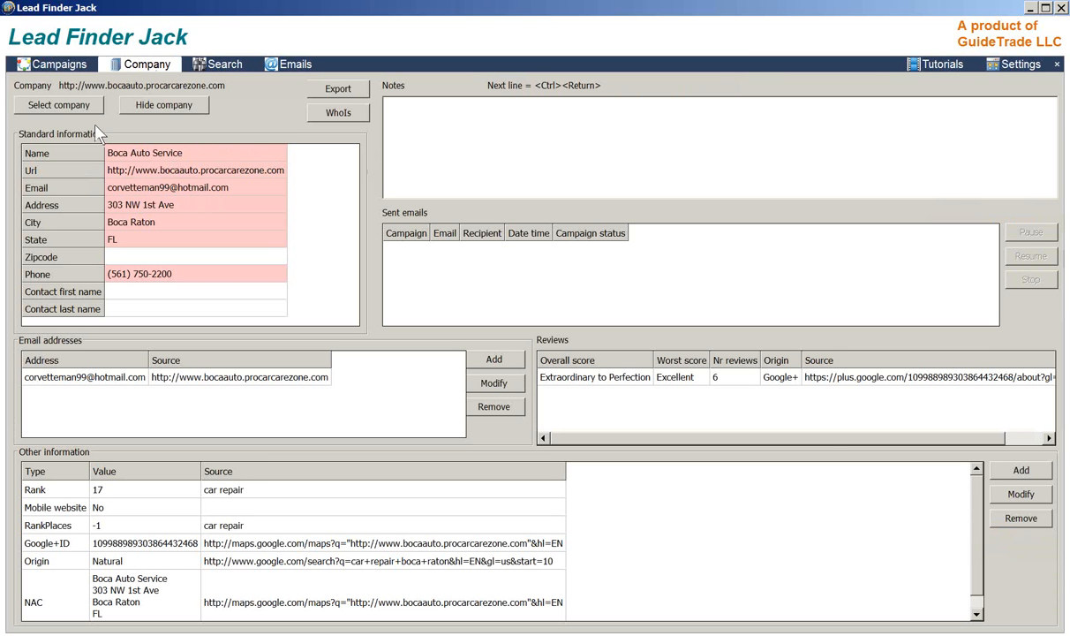
left_click(78, 106)
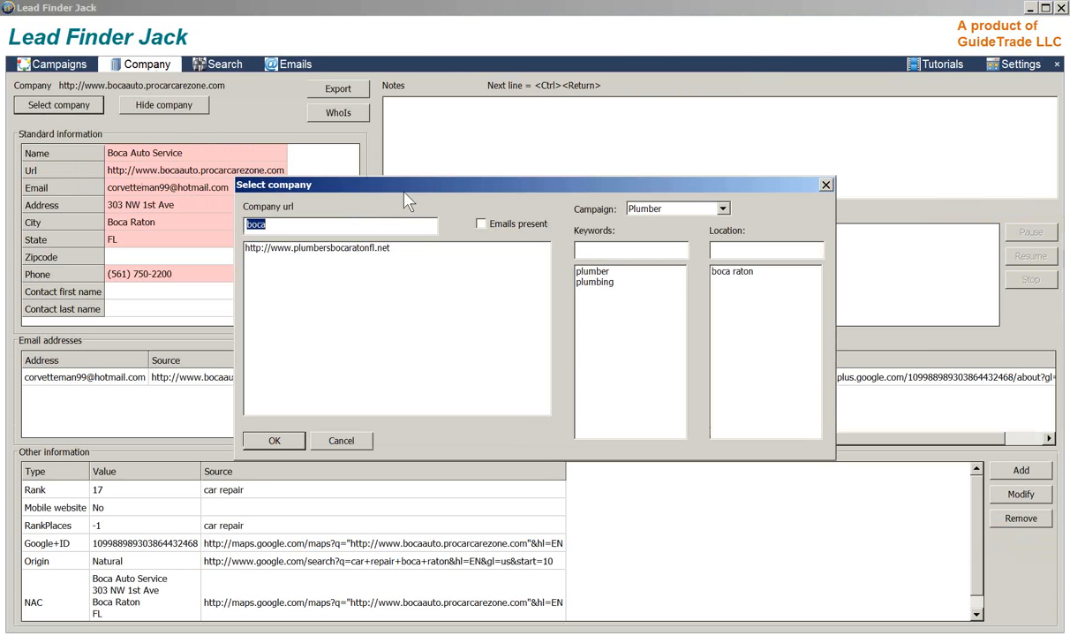
left_click(723, 208)
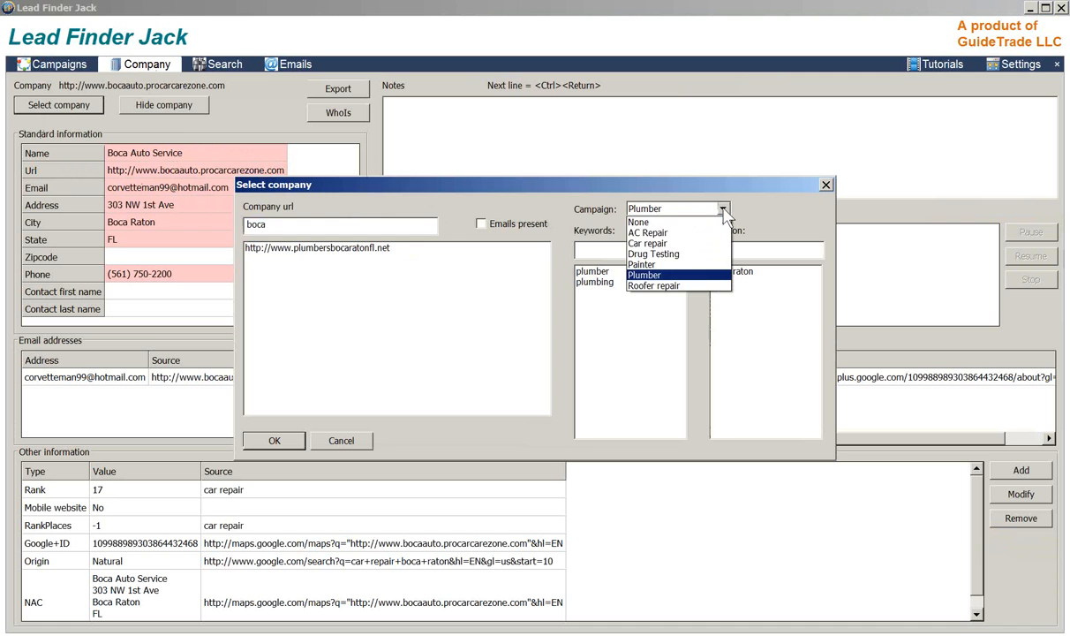
left_click(659, 255)
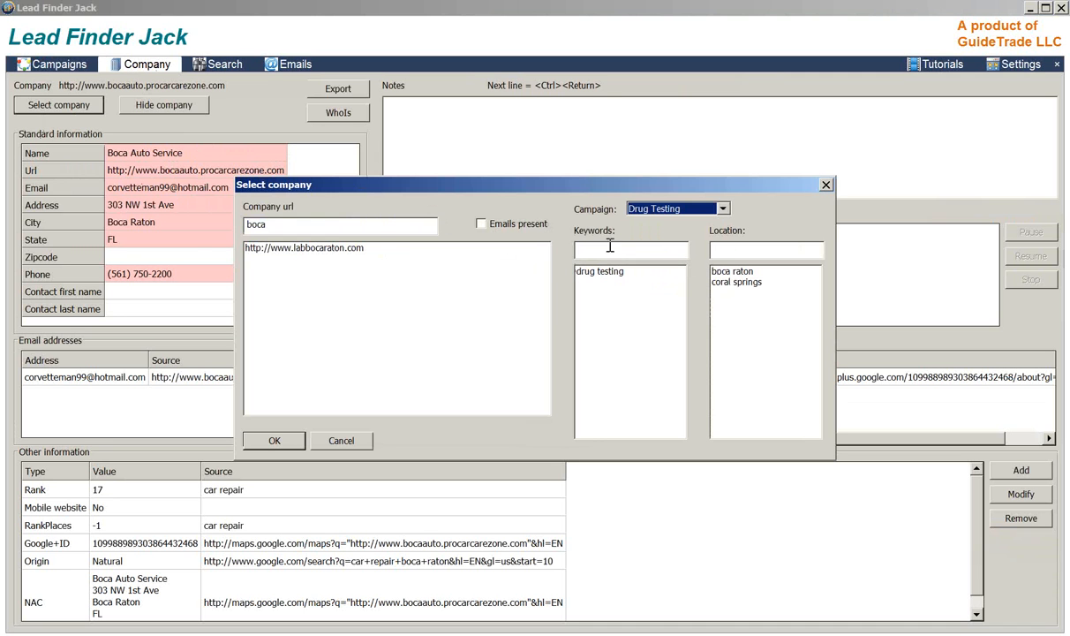
left_click_drag(314, 227, 188, 224)
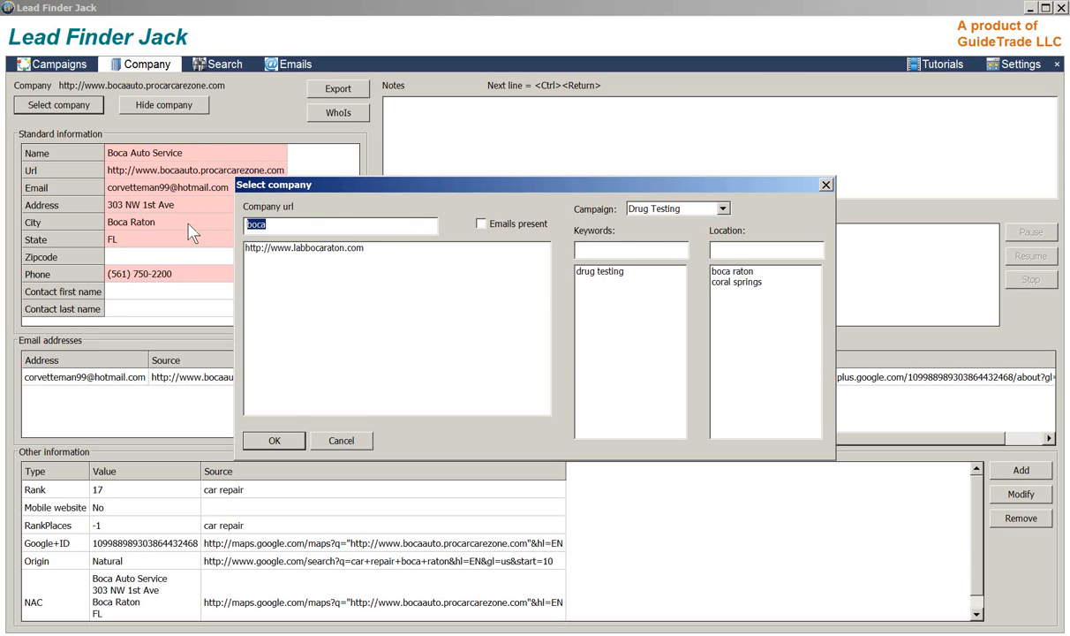
key("BackSpace")
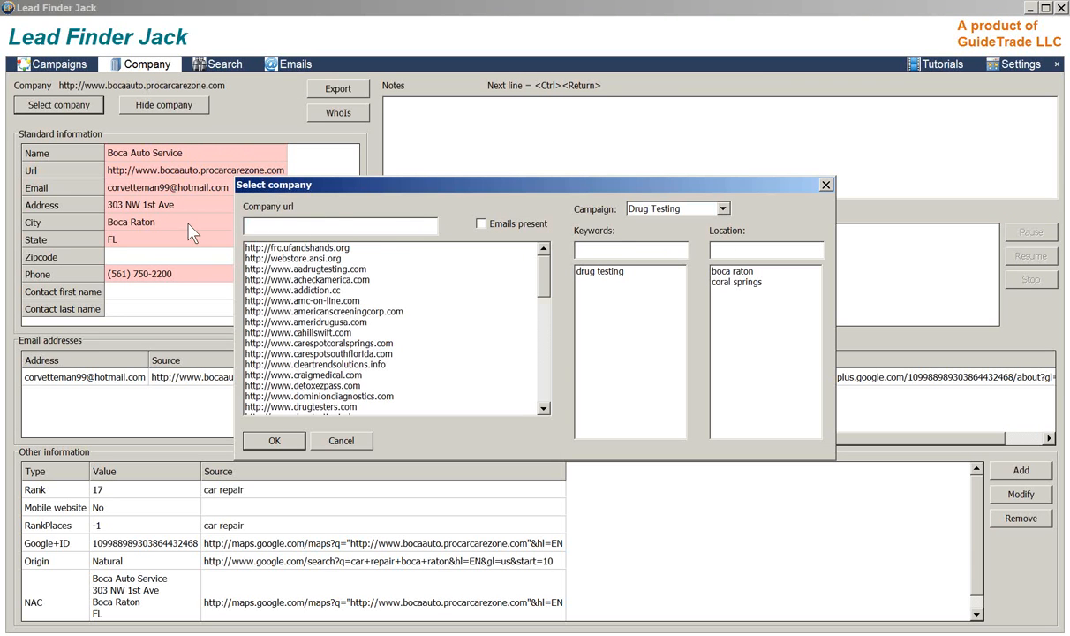
left_click(338, 323)
Switch the company selection to the Plumber campaign and load the record of rotorooter.com
left_click(722, 210)
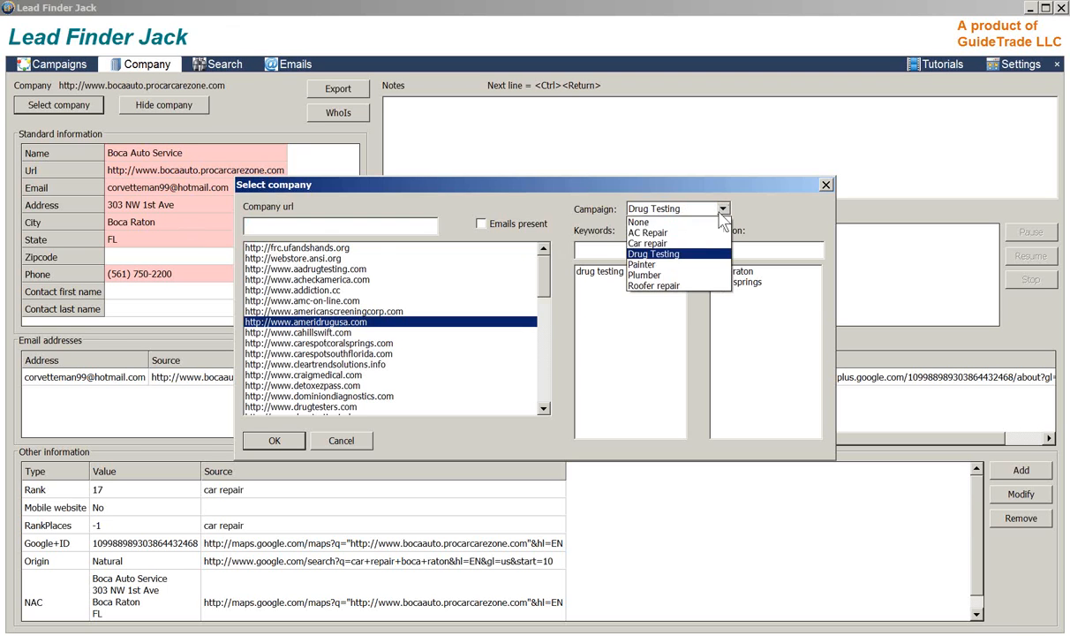
left_click(657, 275)
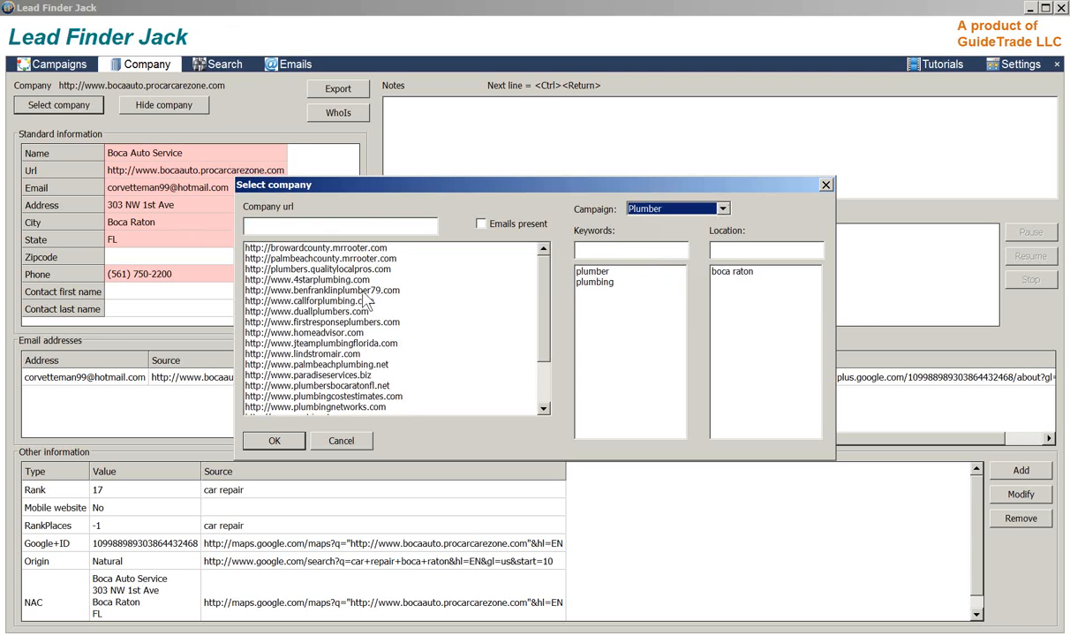
scroll(544, 295, "down", 2)
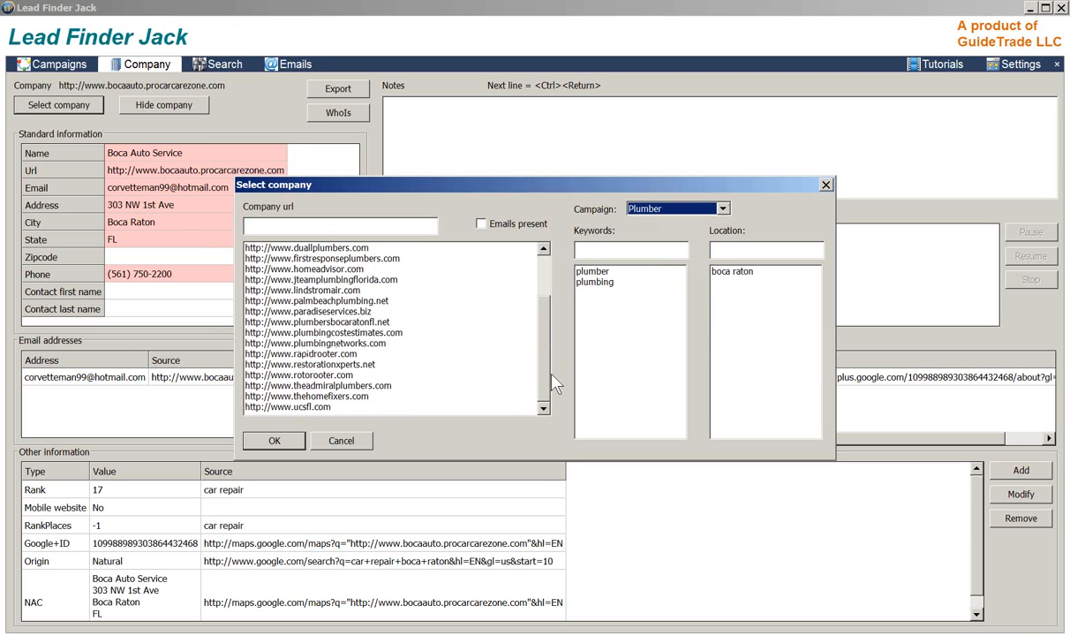
left_click(323, 374)
left_click(275, 440)
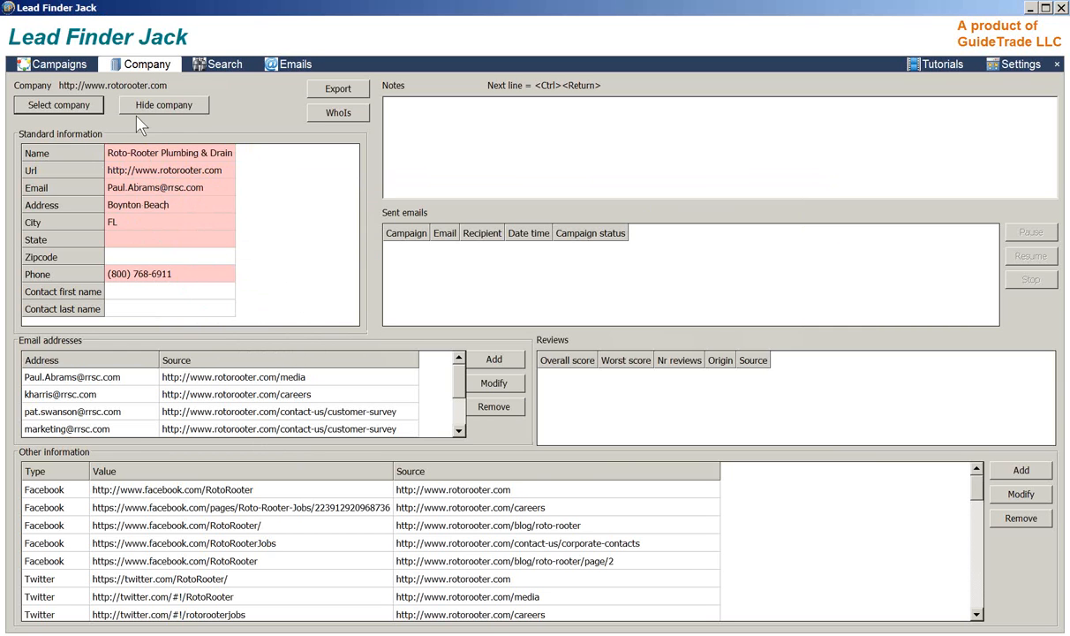
Review the Plumber campaign's selected leads, its keyword and email setup, and its domain search results
left_click(69, 74)
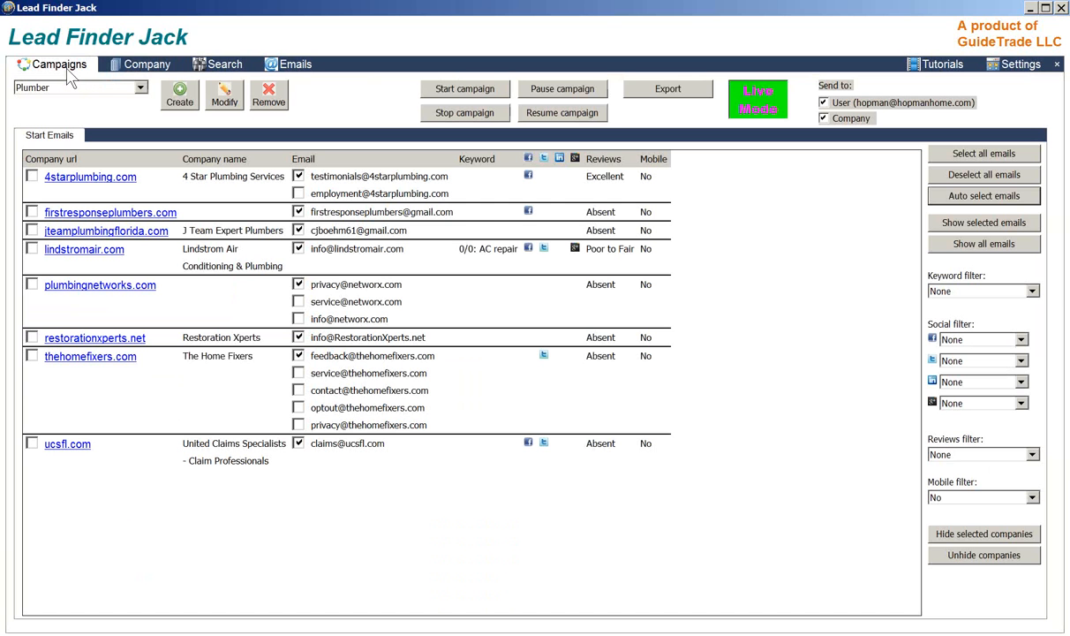
left_click(226, 68)
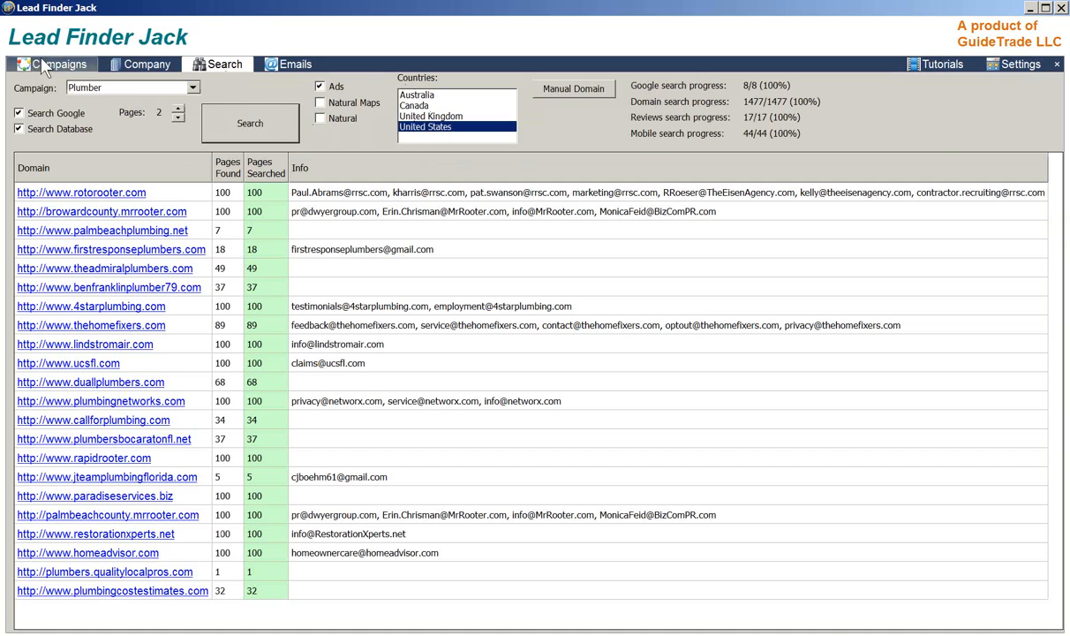
left_click(64, 69)
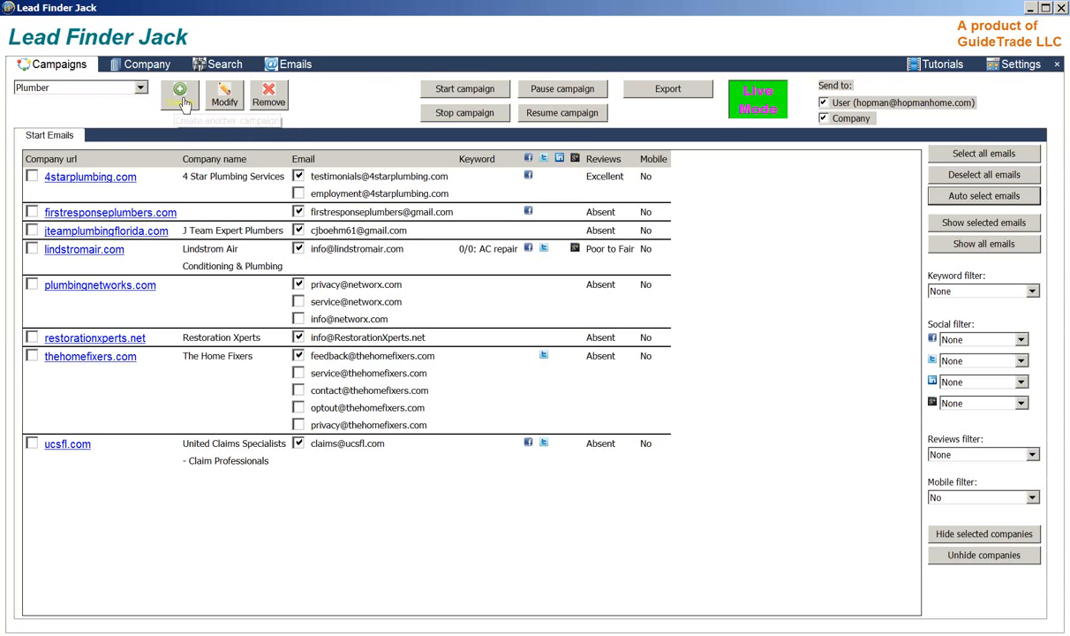
left_click(225, 95)
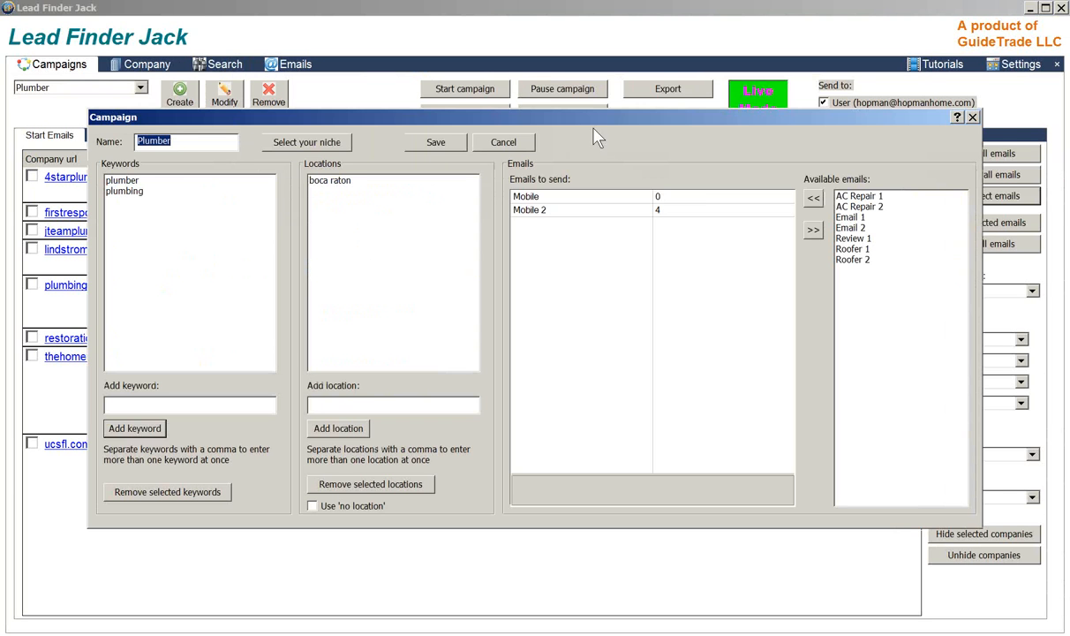
left_click(973, 117)
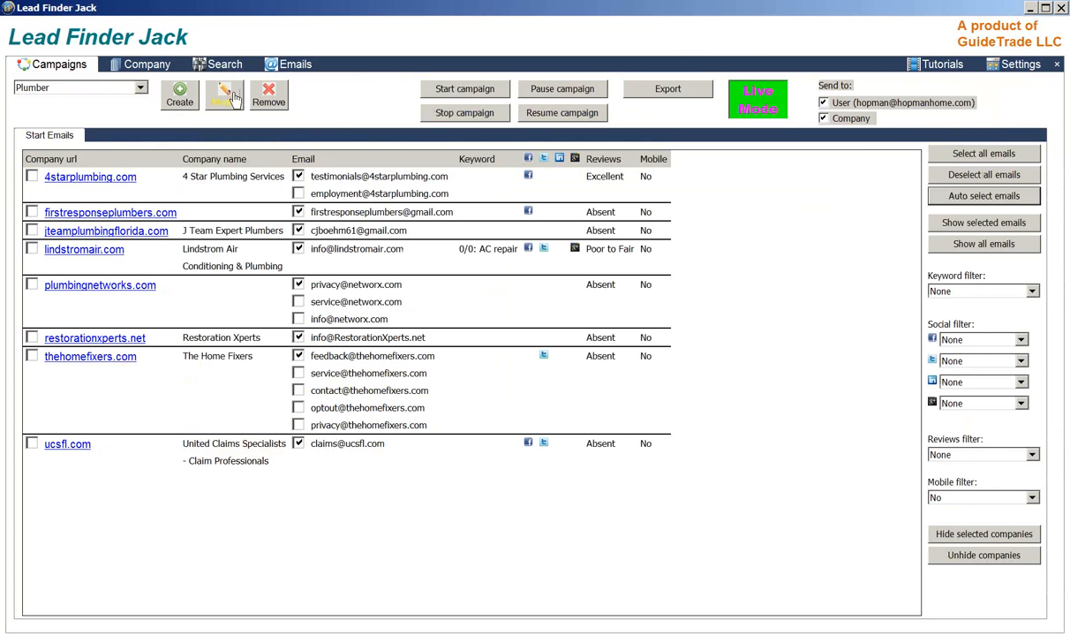
left_click(227, 67)
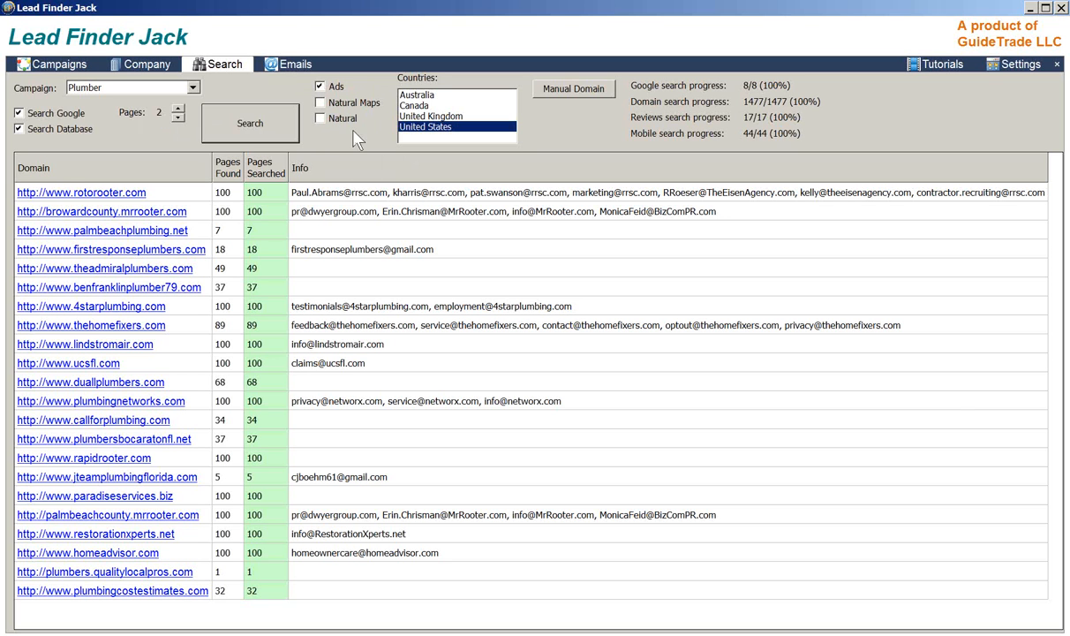
Look over the Plumber campaign's leads, the tutorials page, and the text of the Mobile email template
left_click(53, 64)
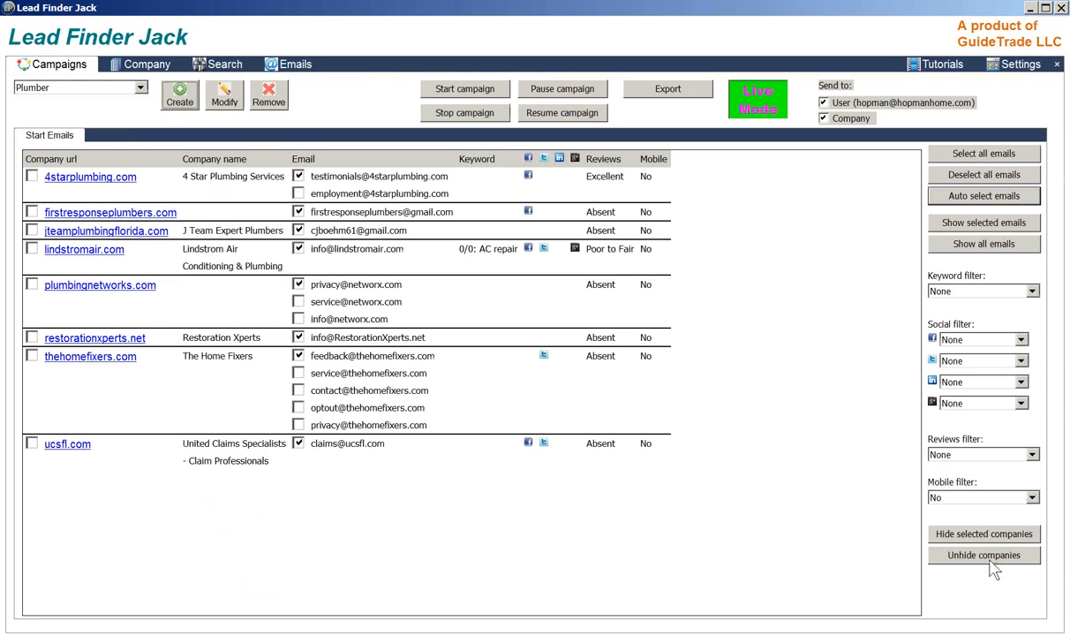
left_click(939, 68)
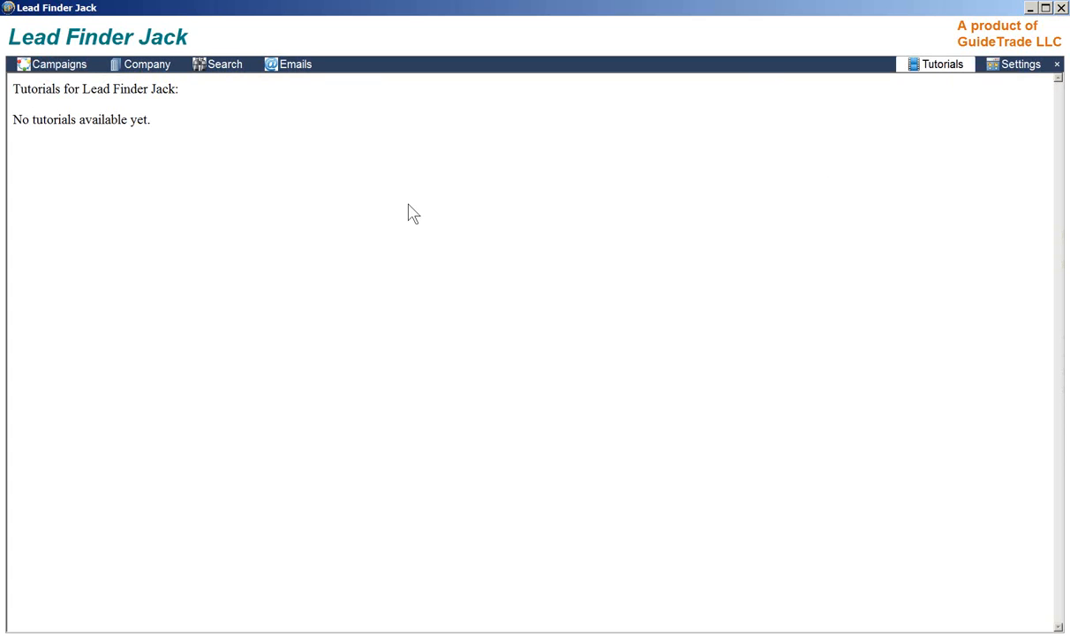
left_click(51, 74)
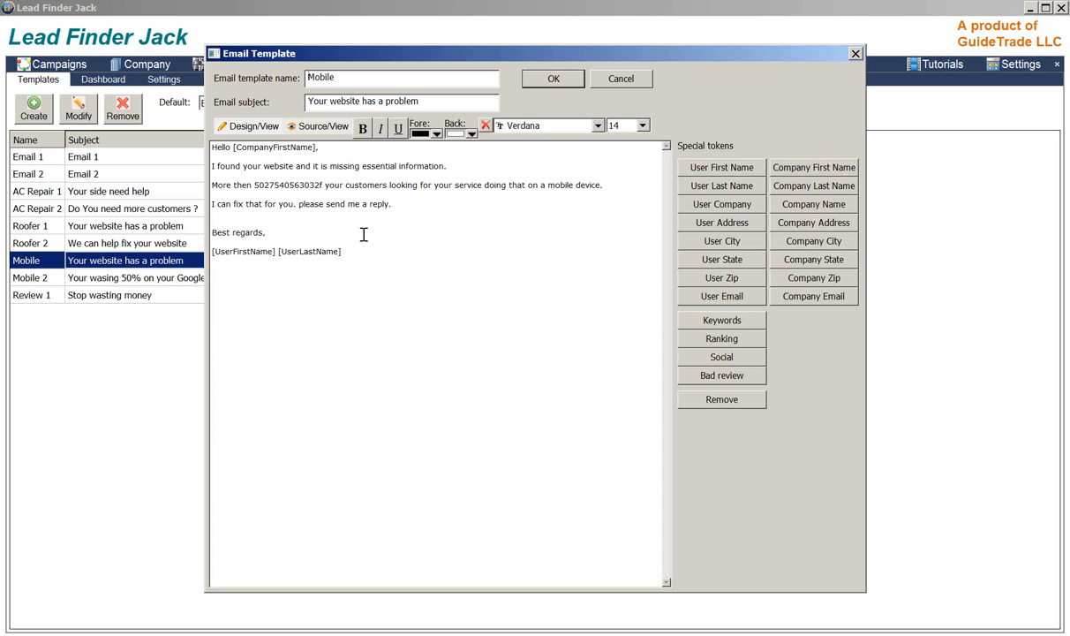
left_click(855, 54)
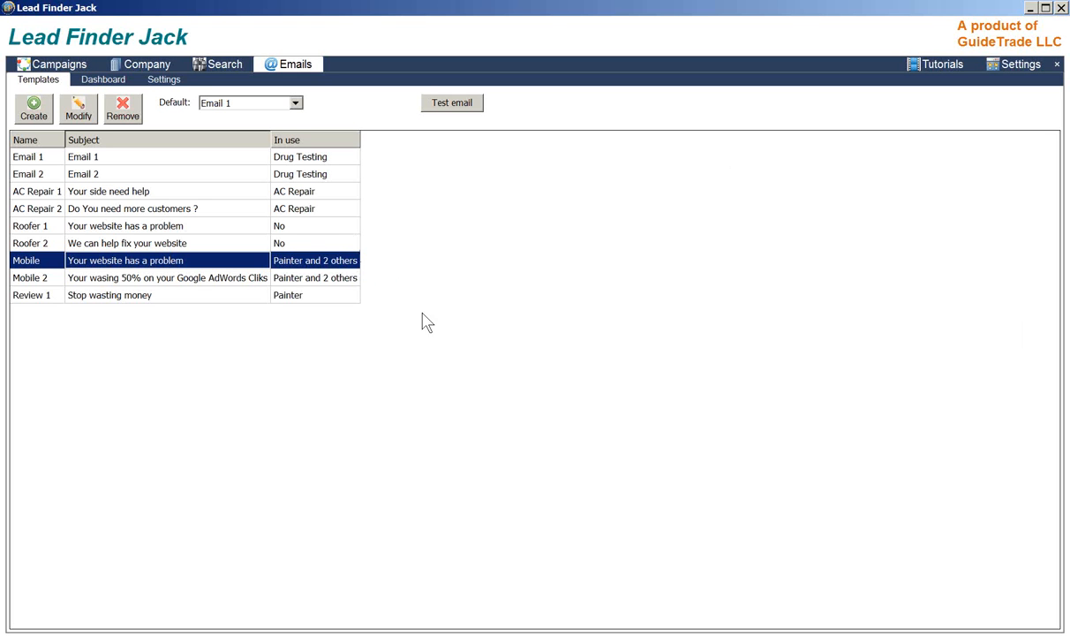
Create and save a campaign named Roofer with the keyword roofer and the location boca raton
left_click(55, 65)
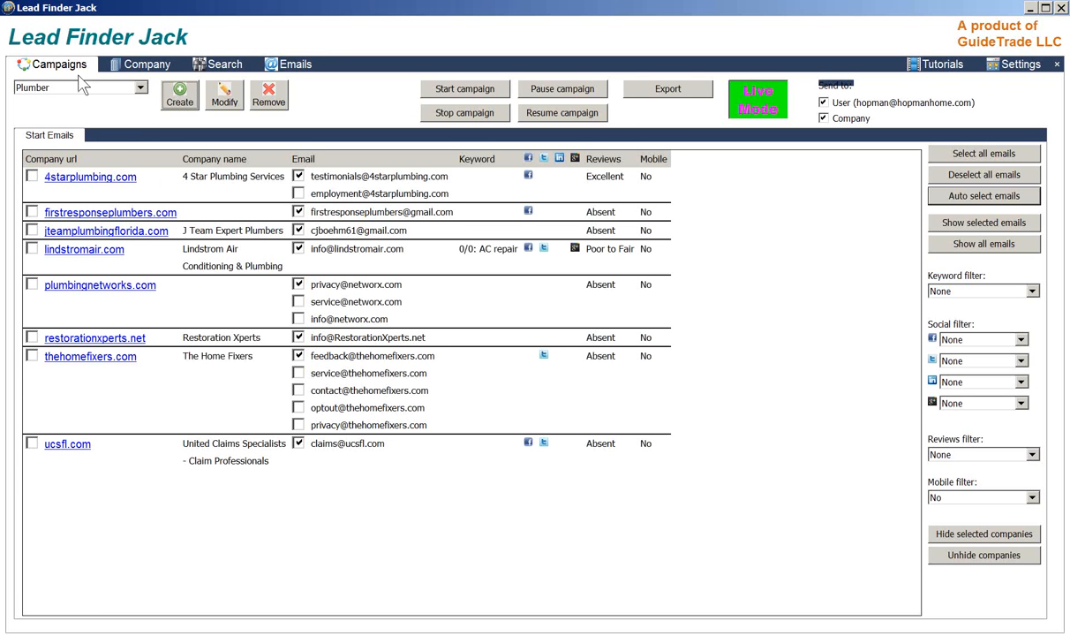
left_click(179, 96)
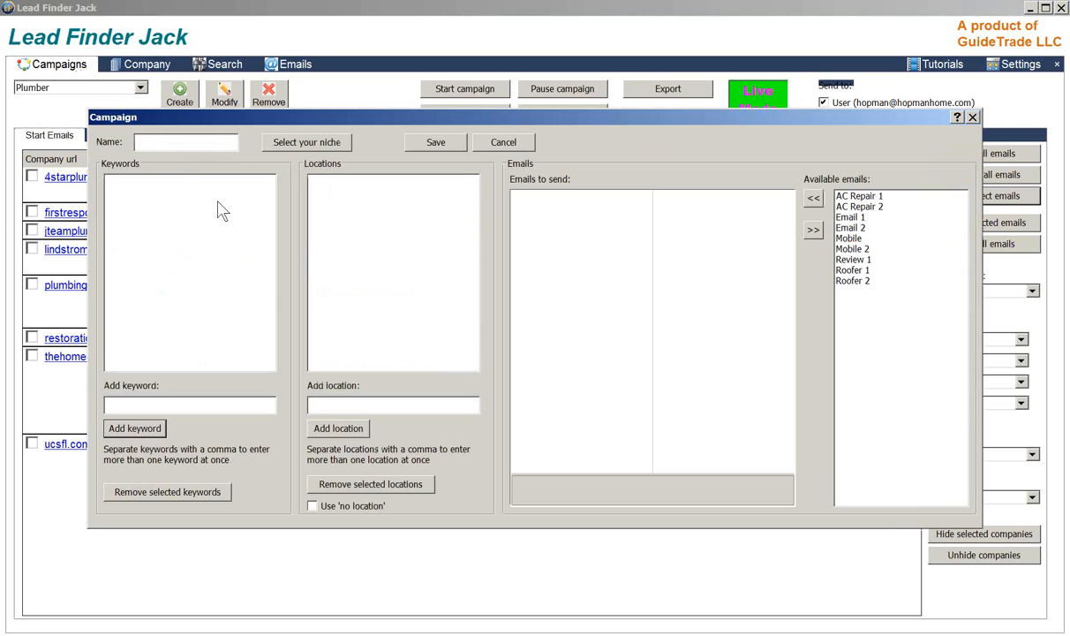
type("Rooferroofer")
left_click(339, 405)
type("boca")
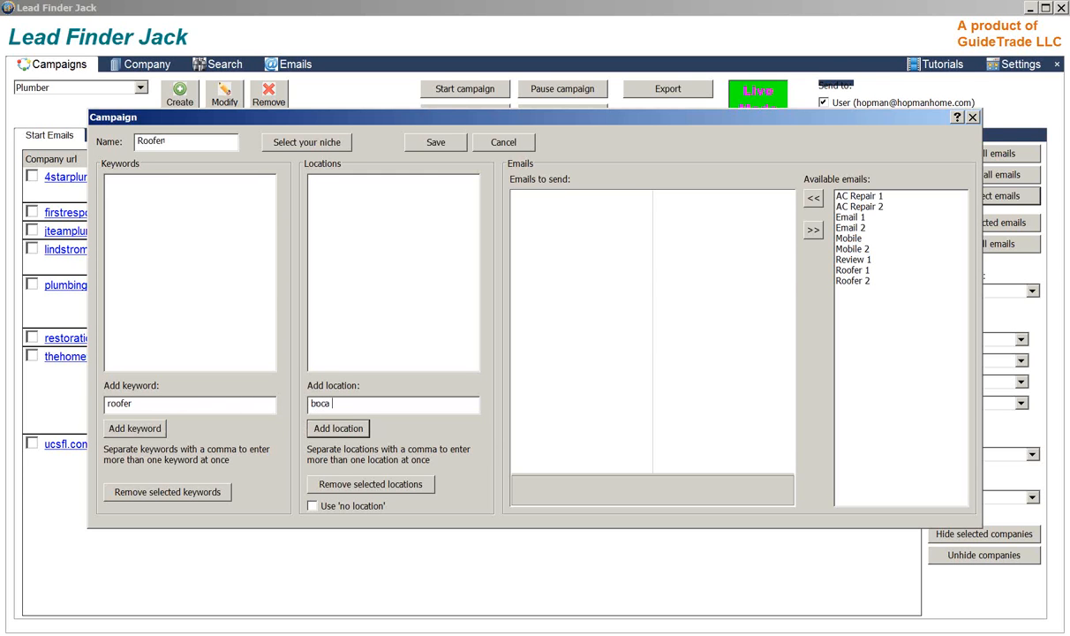
type(" raton")
left_click(120, 428)
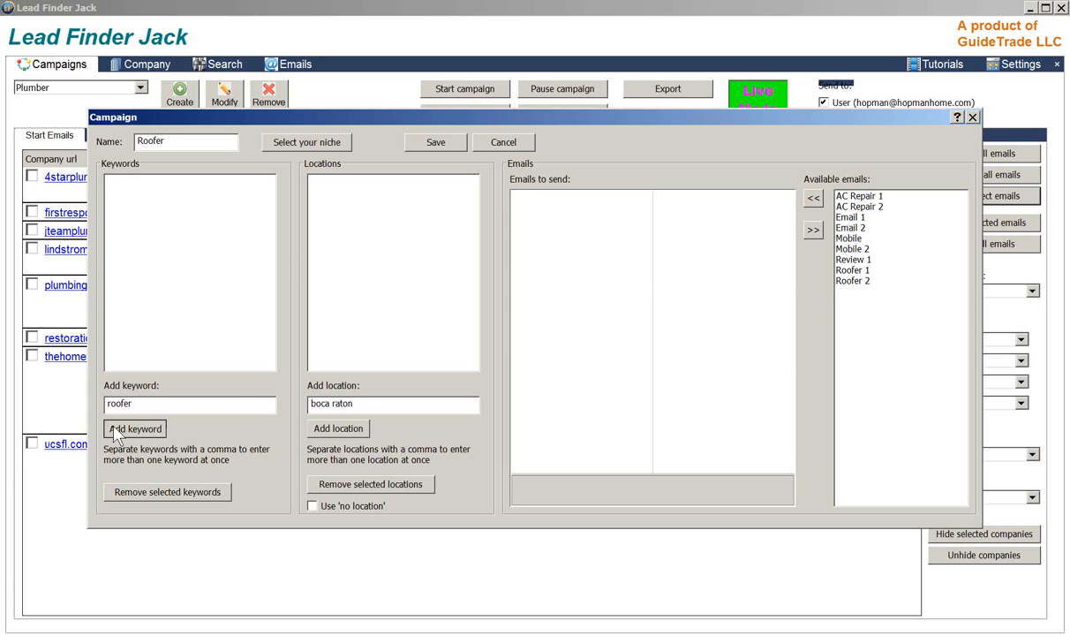
left_click(358, 429)
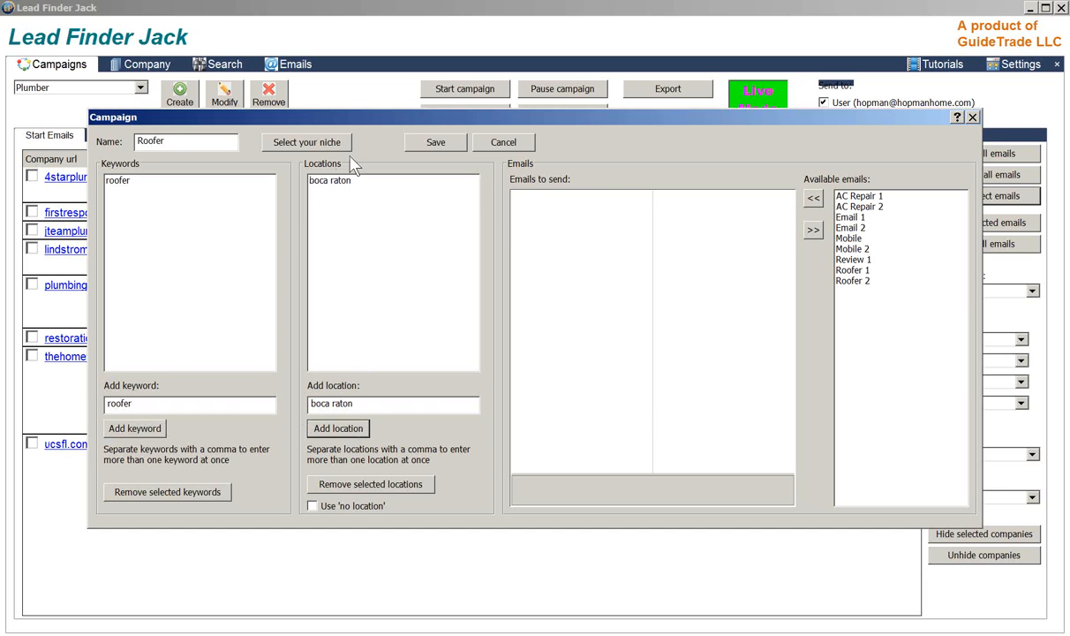
left_click(421, 141)
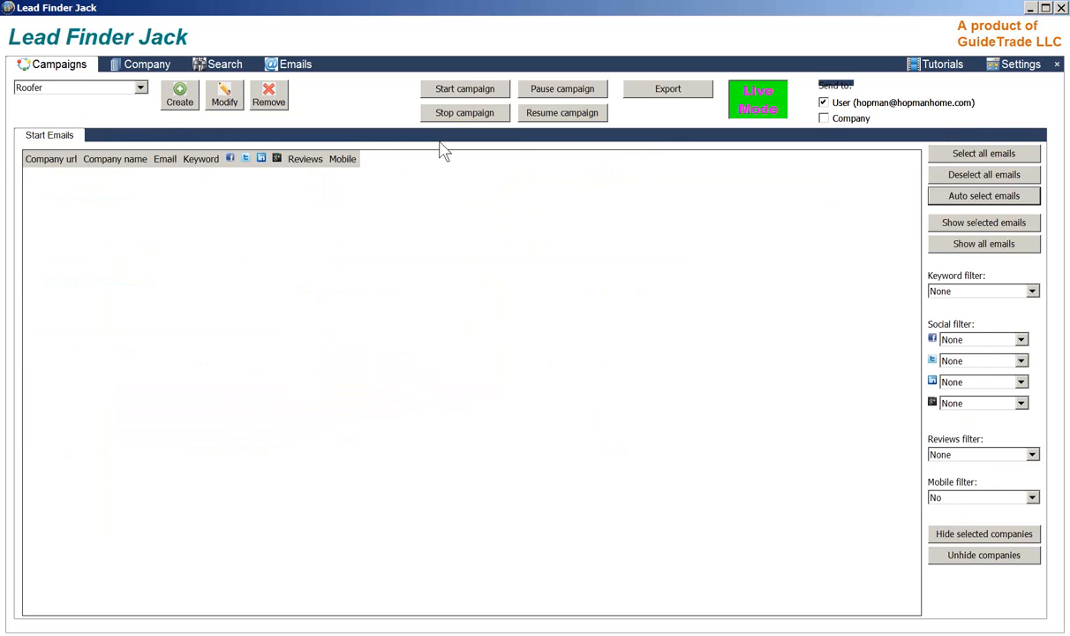
Select the Roofer campaign and start its lead search for ads in the United States
left_click(140, 87)
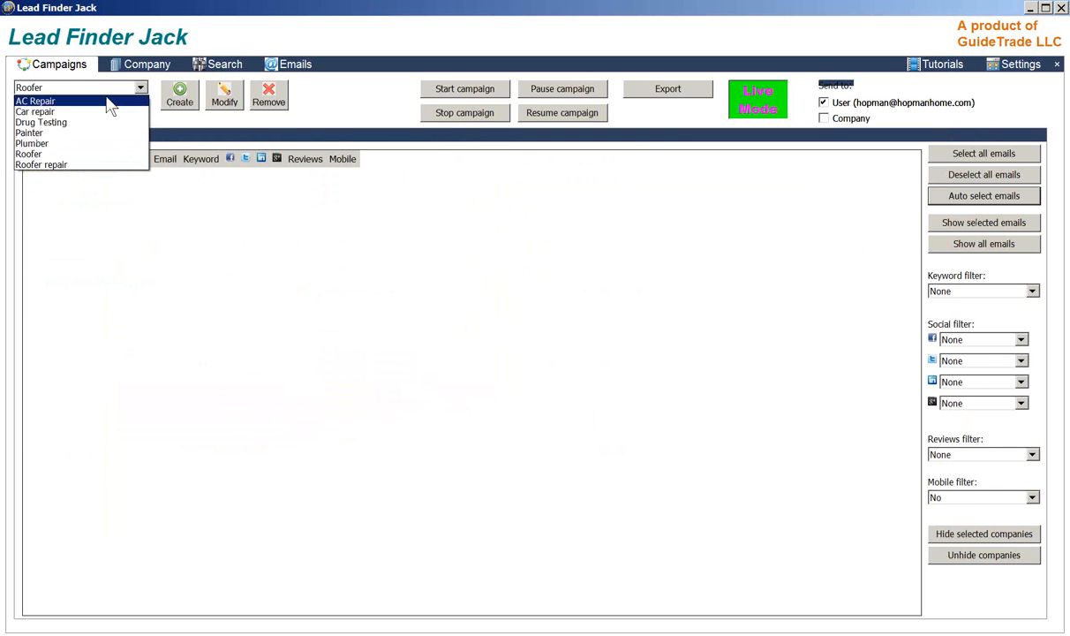
left_click(48, 154)
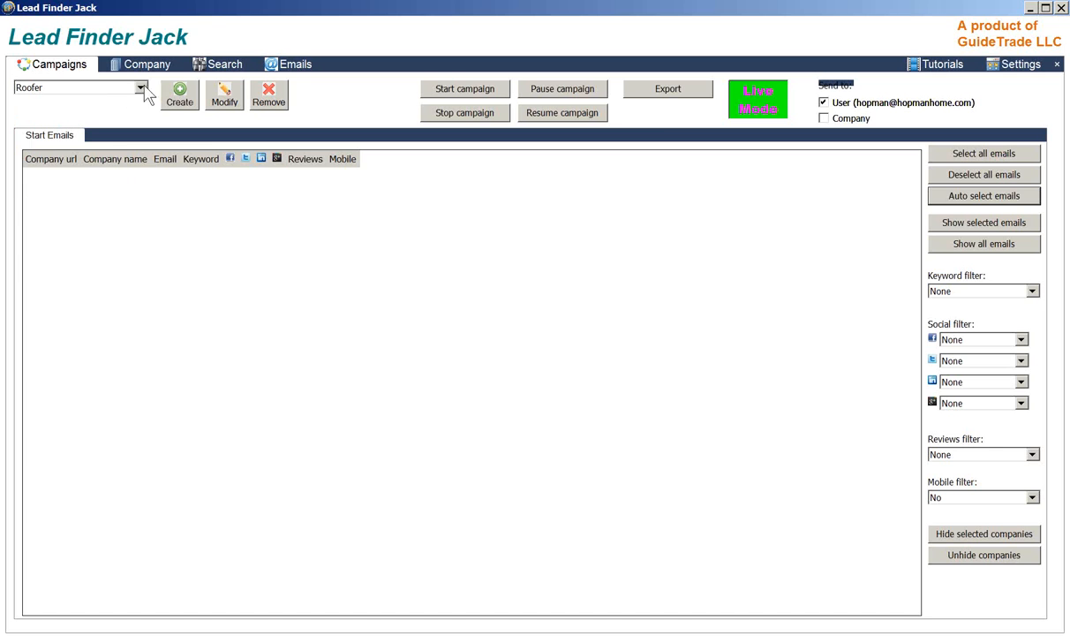
left_click(223, 66)
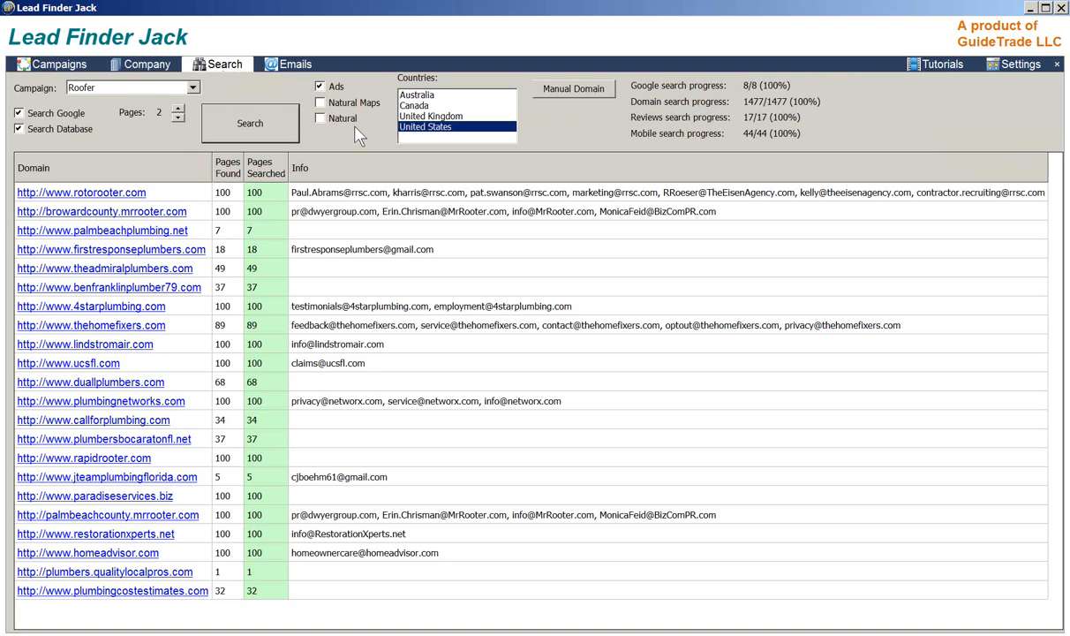
left_click(247, 115)
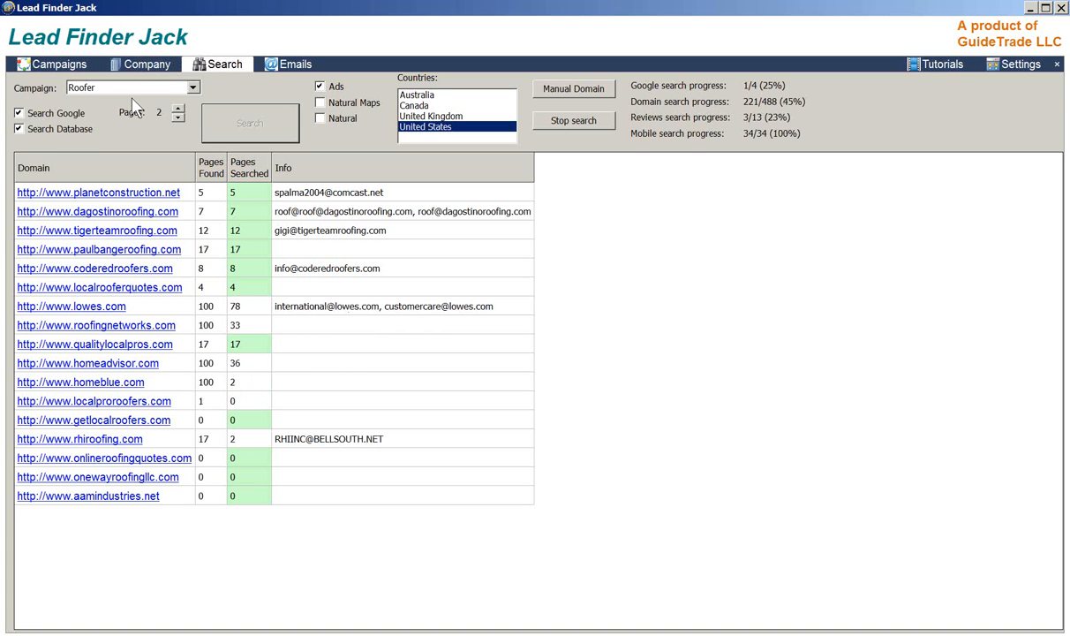
Open the Roofer campaign for modification and replace its keywords with those of the Dentist niche
left_click(63, 70)
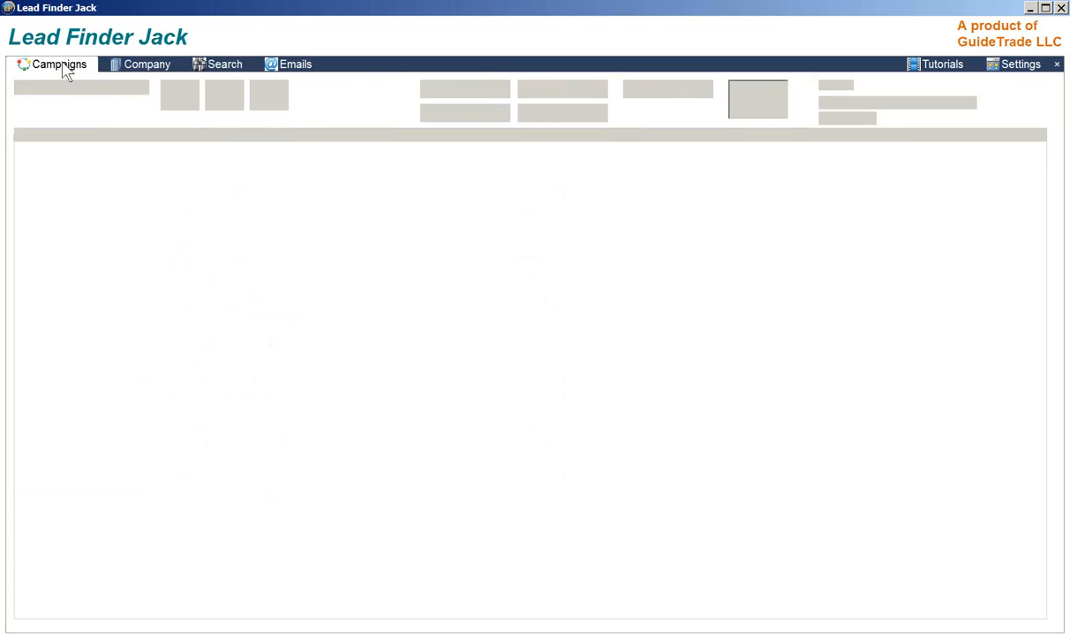
left_click(223, 106)
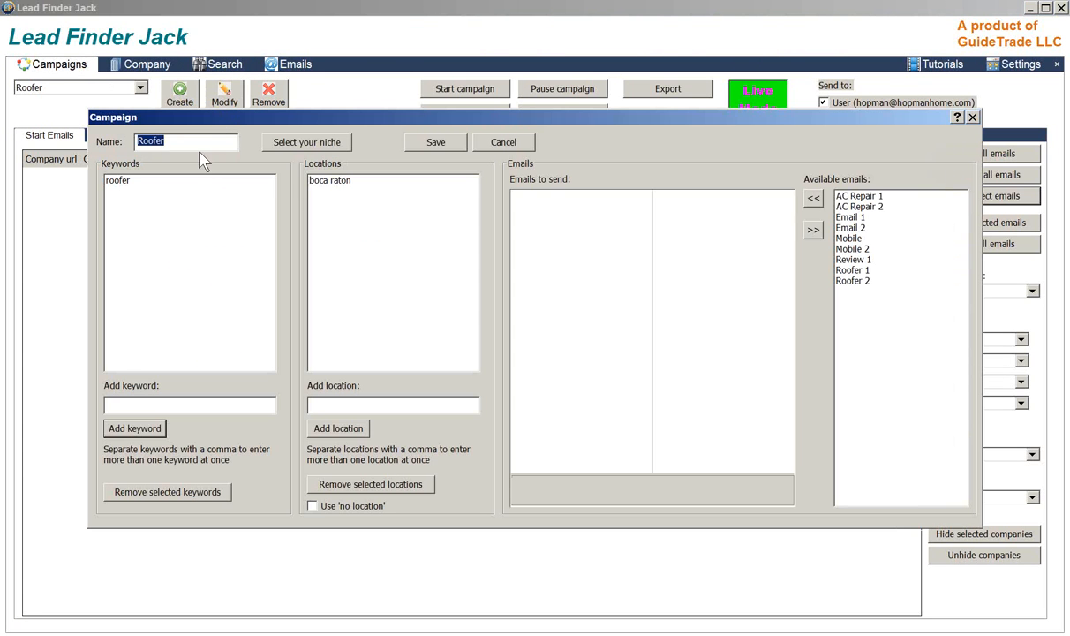
left_click(288, 142)
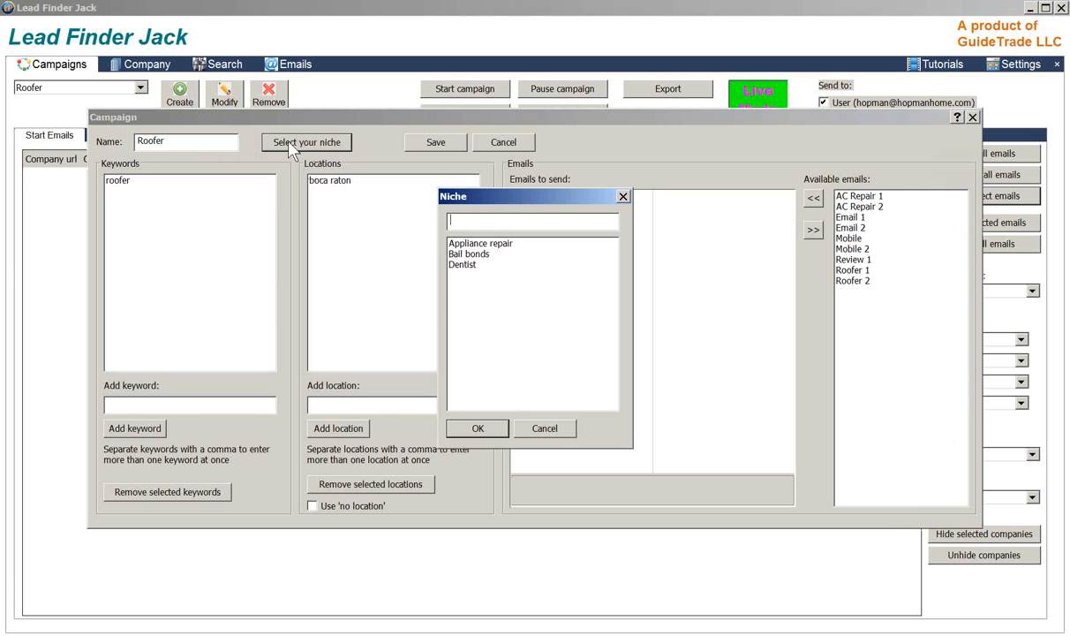
left_click(481, 264)
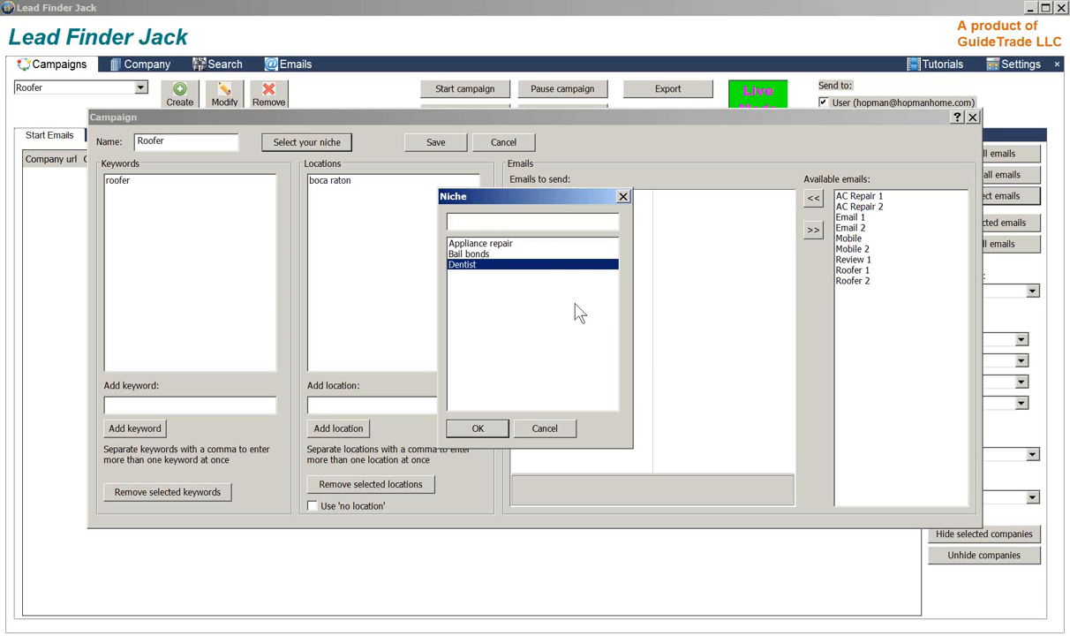
left_click(476, 427)
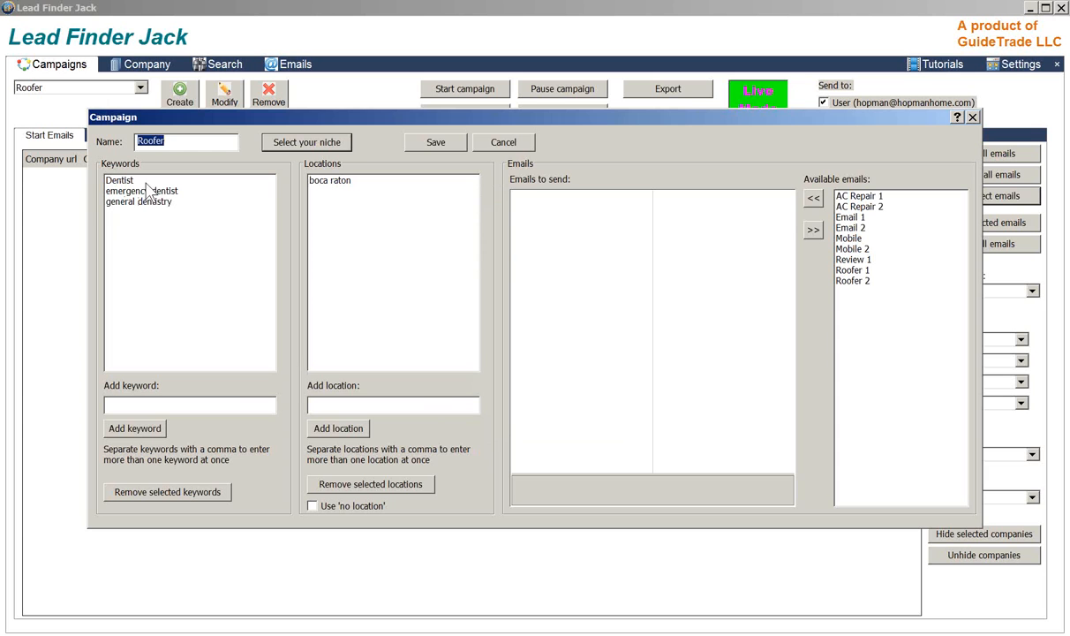
Enter boca raton as the location, rename the campaign as Dentist, and save it
left_click(322, 405)
type("bo")
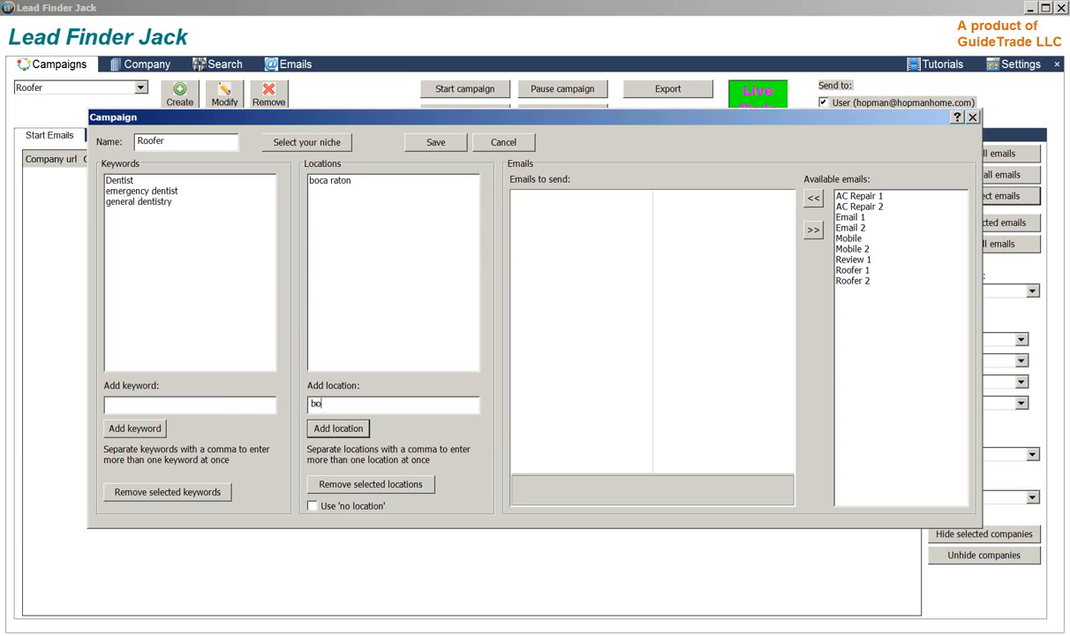
type("ca raton")
left_click_drag(195, 145, 68, 158)
type("Dentist")
left_click(456, 149)
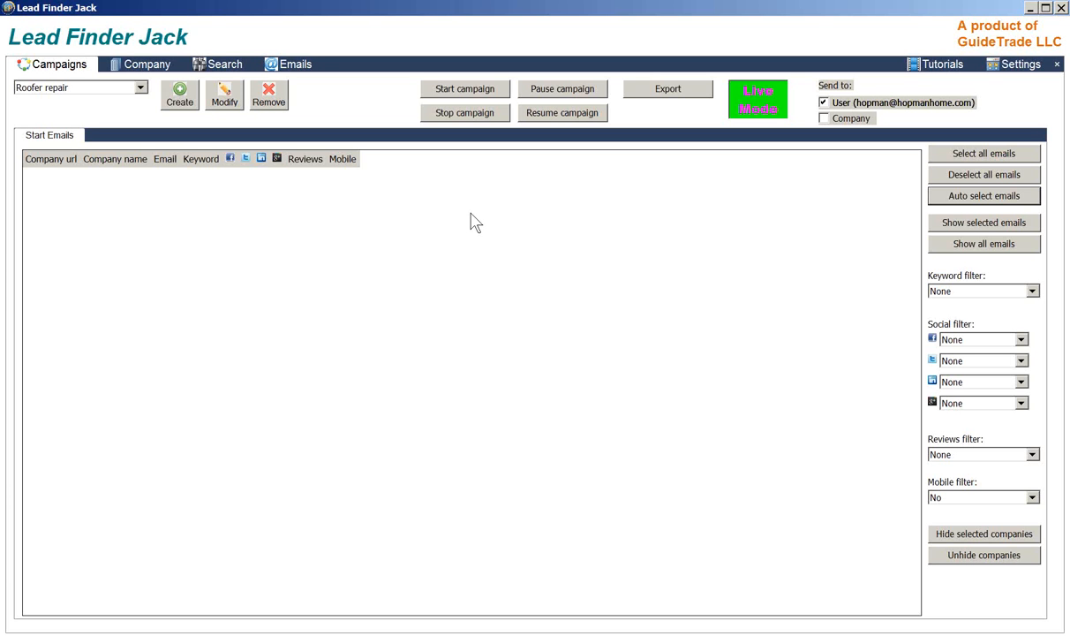
Try to load the Bail bonds niche into the Roofer repair campaign and add the keyword bail bonds companies
left_click(226, 95)
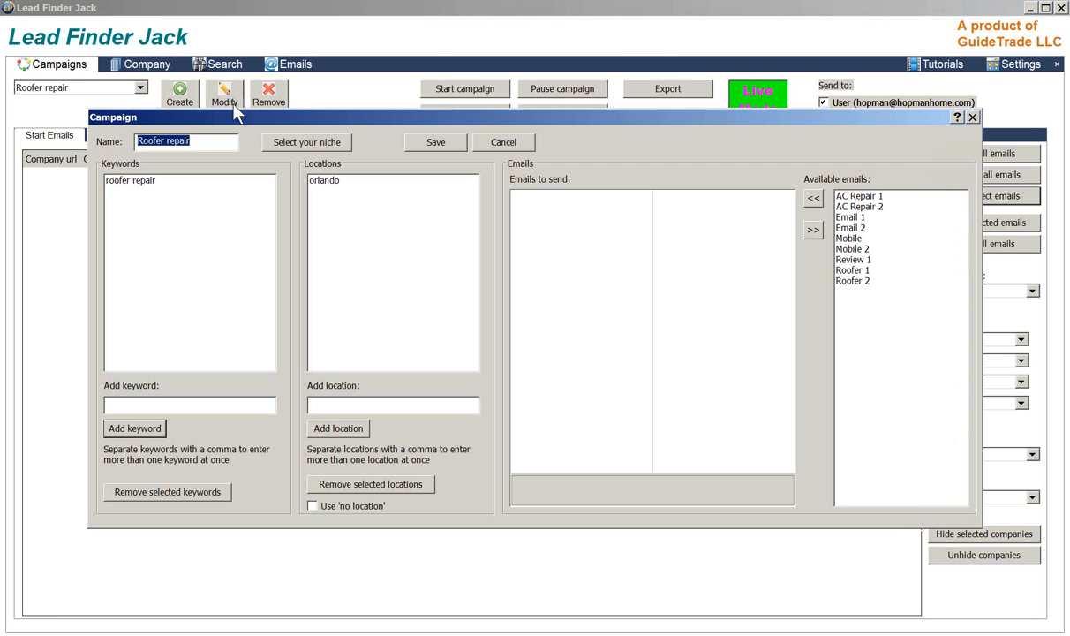
left_click(296, 146)
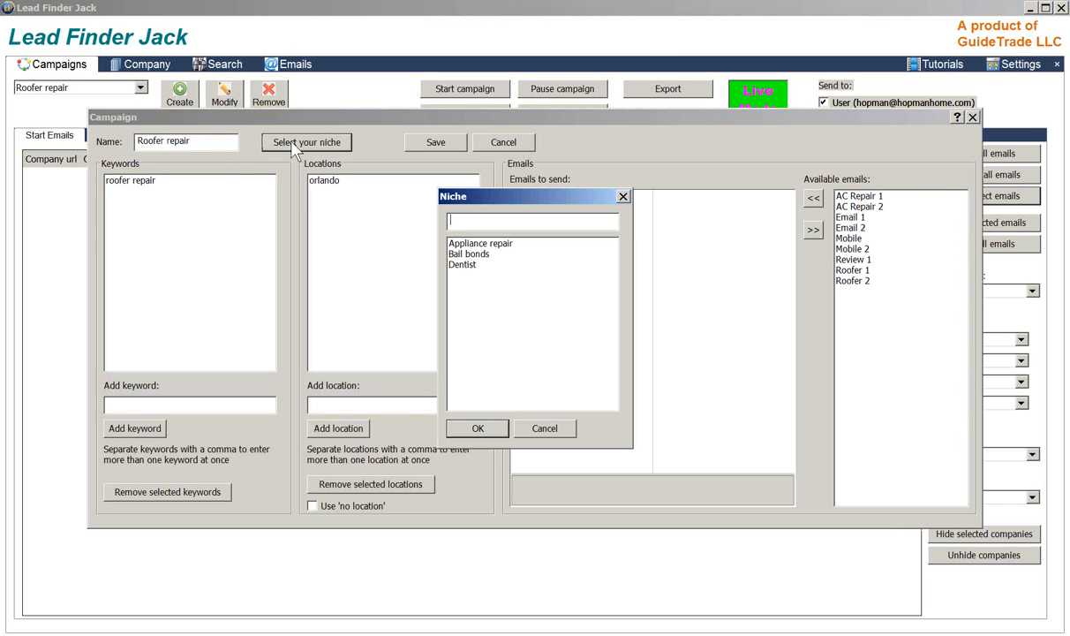
left_click(470, 254)
left_click(478, 428)
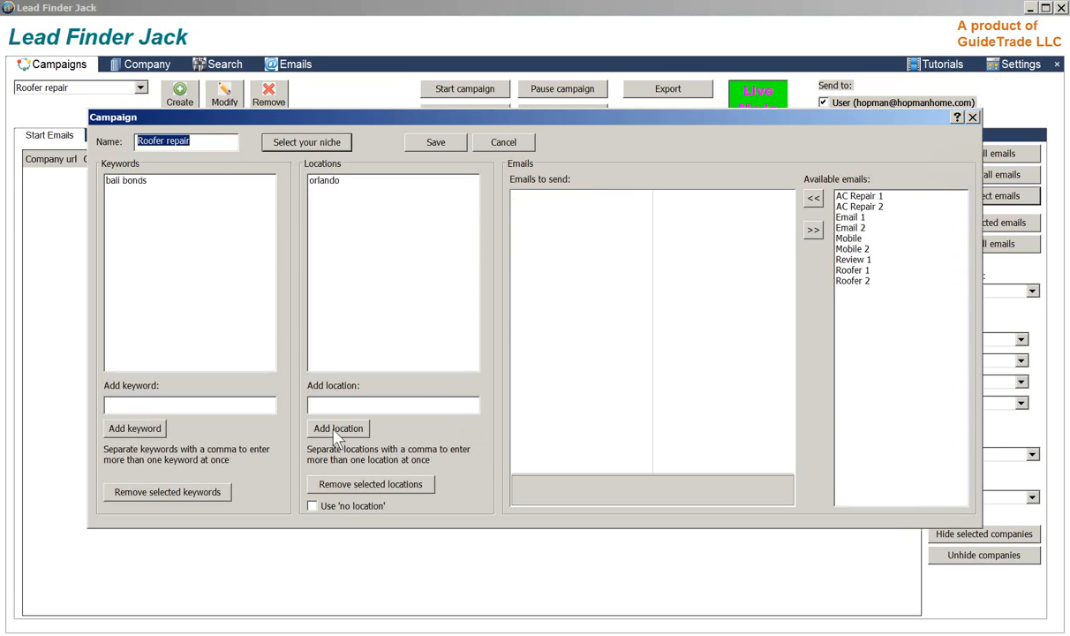
left_click(159, 405)
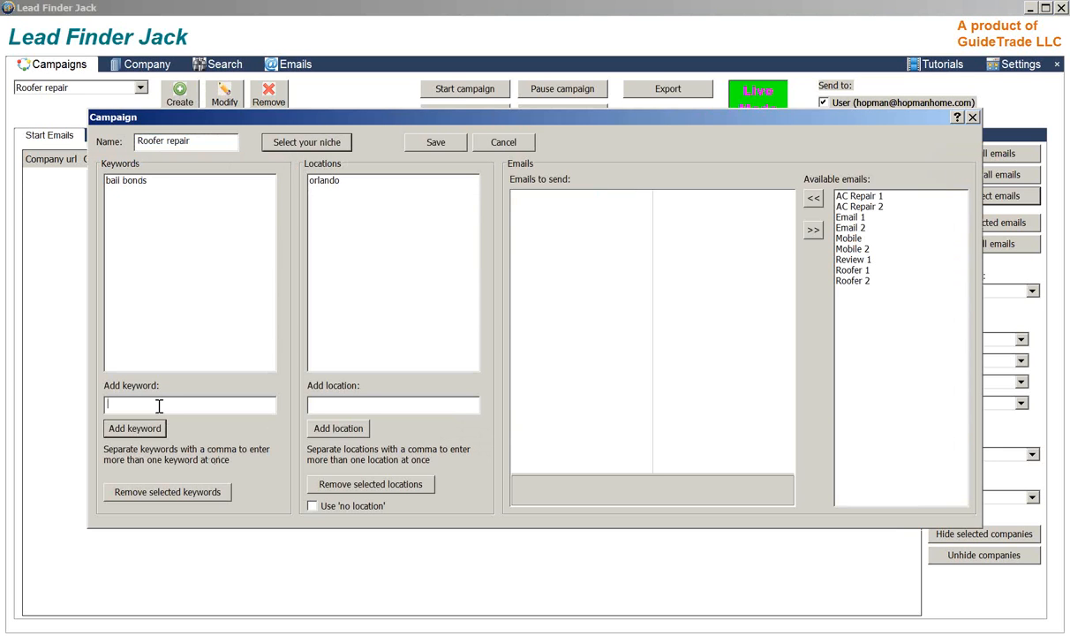
type("bail bonds companies")
left_click(112, 429)
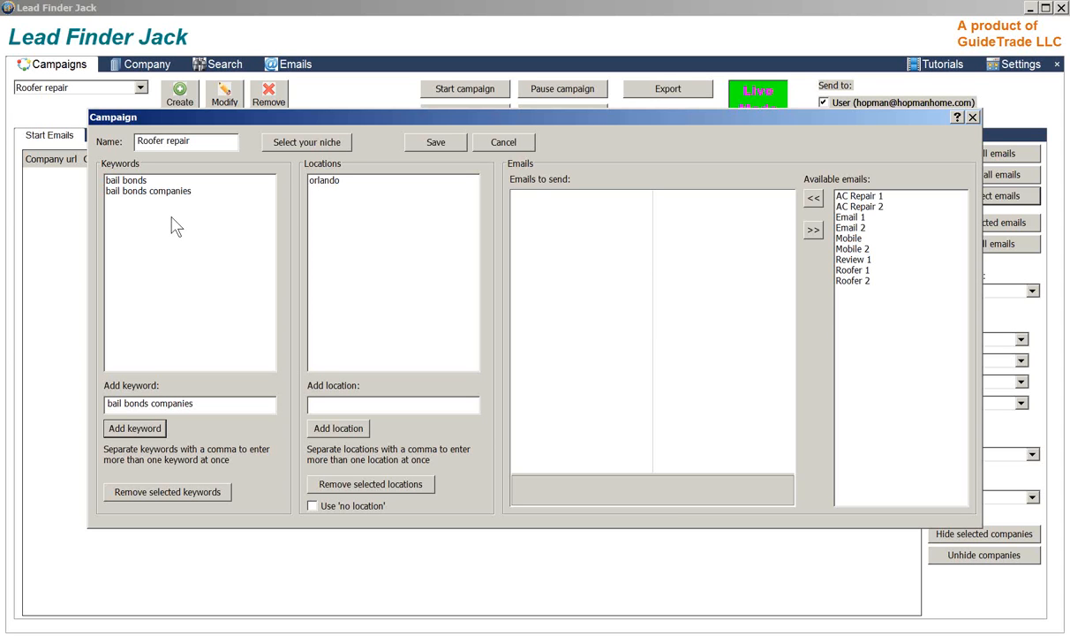
left_click(972, 117)
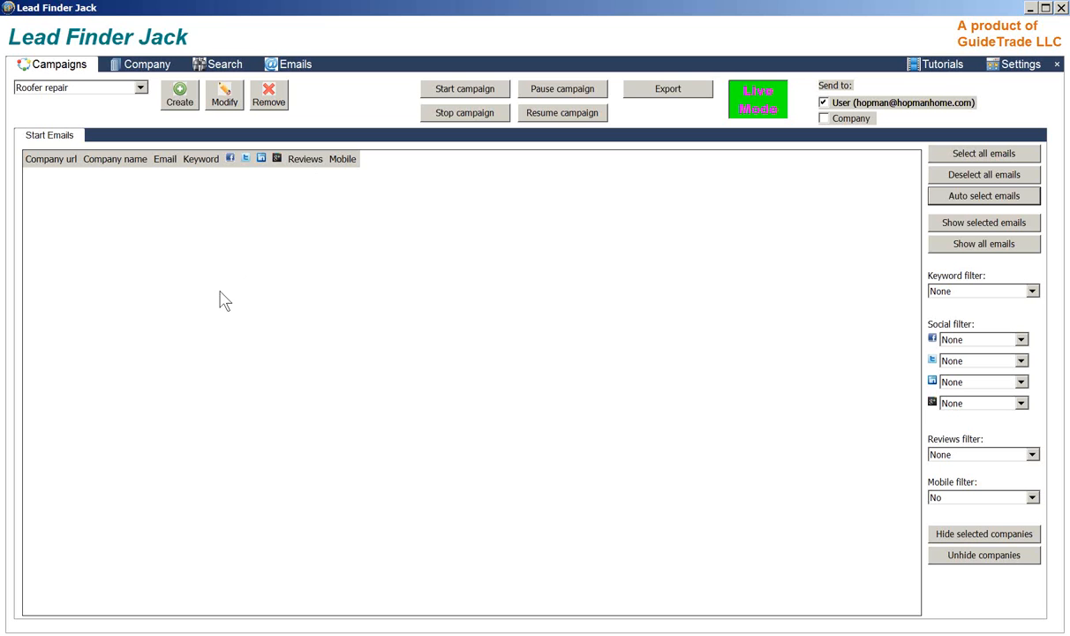
Switch to the Plumber campaign and review its keywords, location, and emails to send
left_click(140, 88)
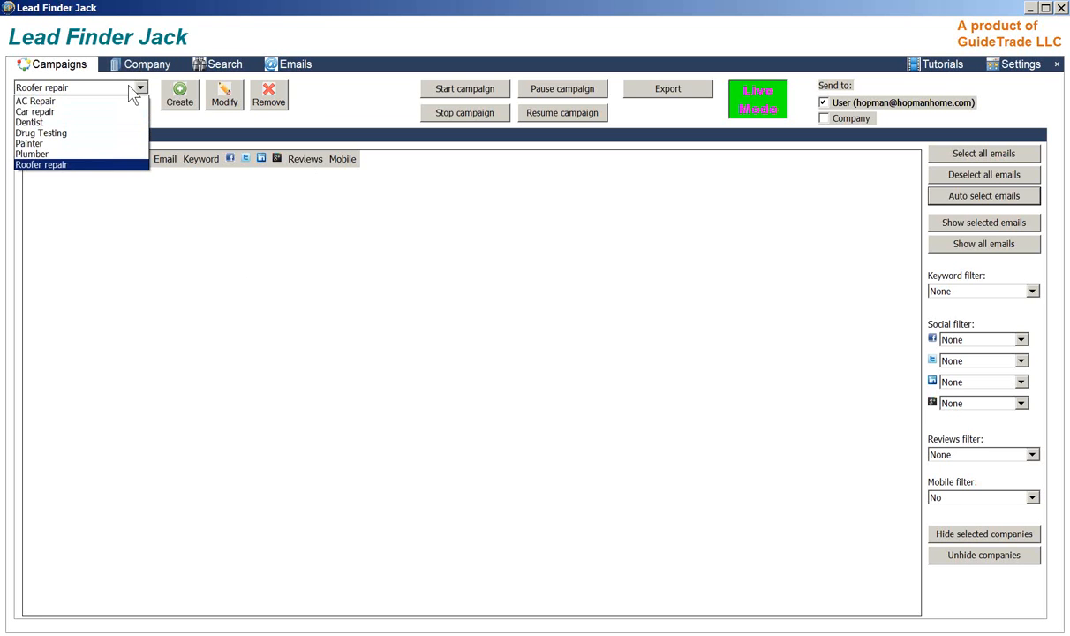
left_click(55, 155)
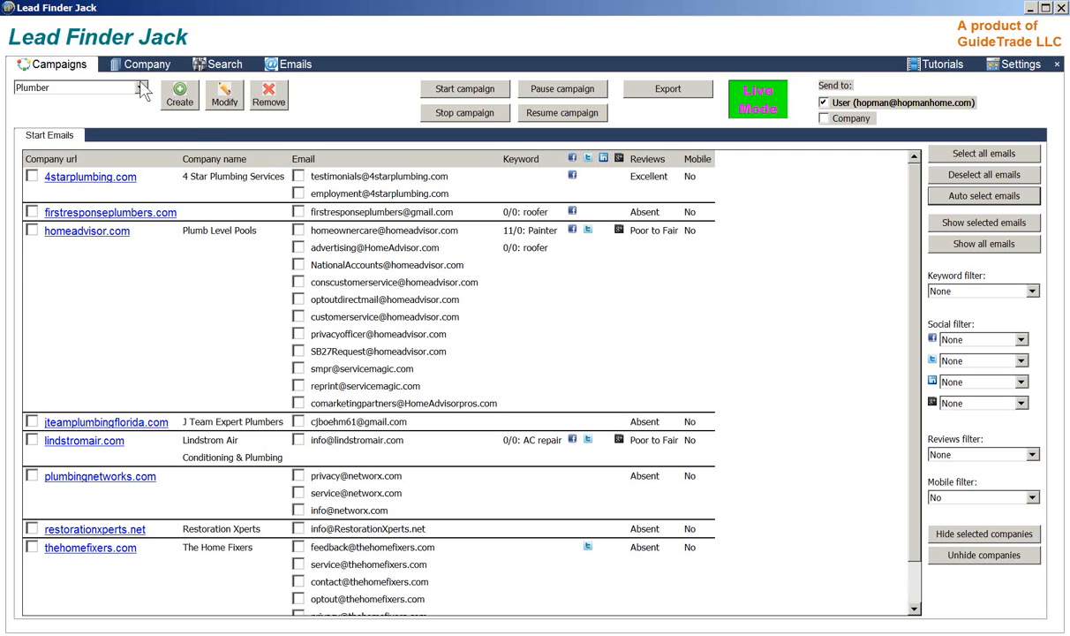
left_click(221, 96)
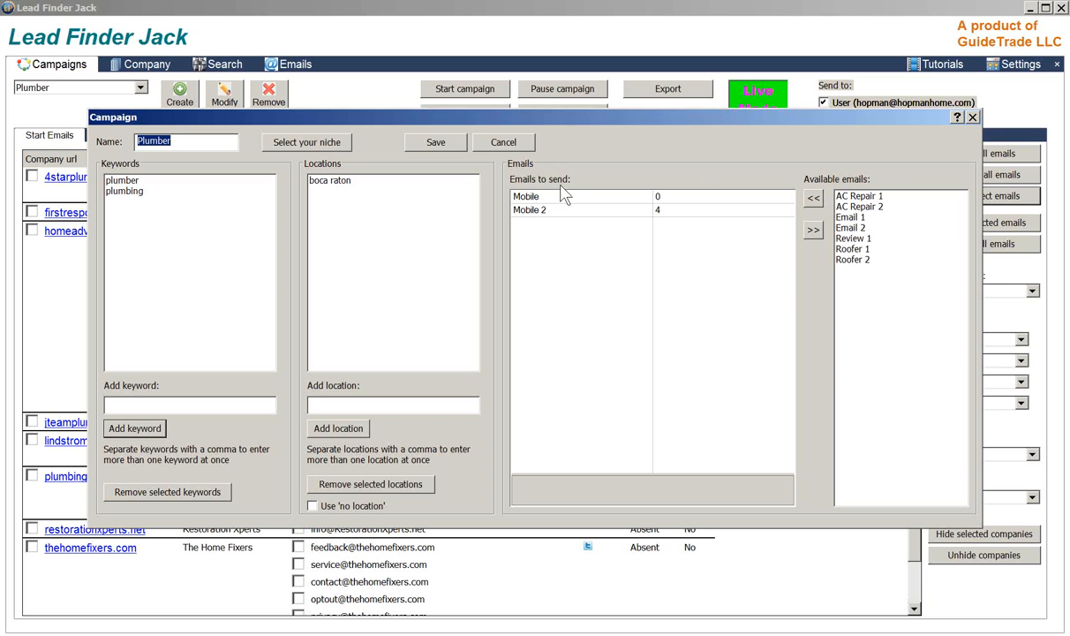
left_click(971, 117)
Review the Mobile email template's text and reopen the Plumber campaign's setup to examine its email schedule
left_click(282, 65)
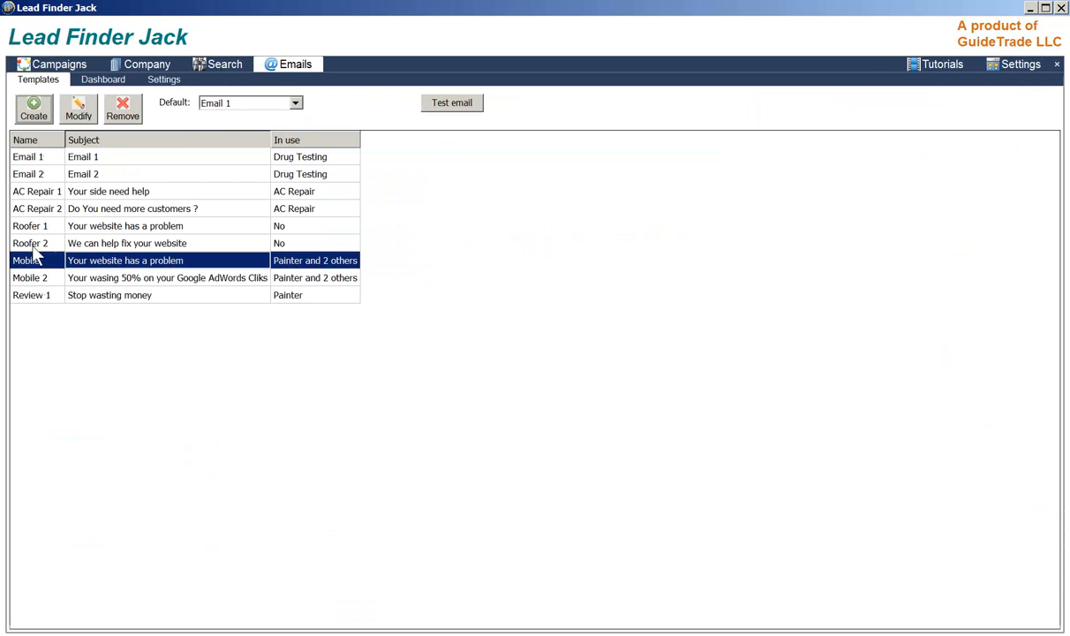
left_click(87, 124)
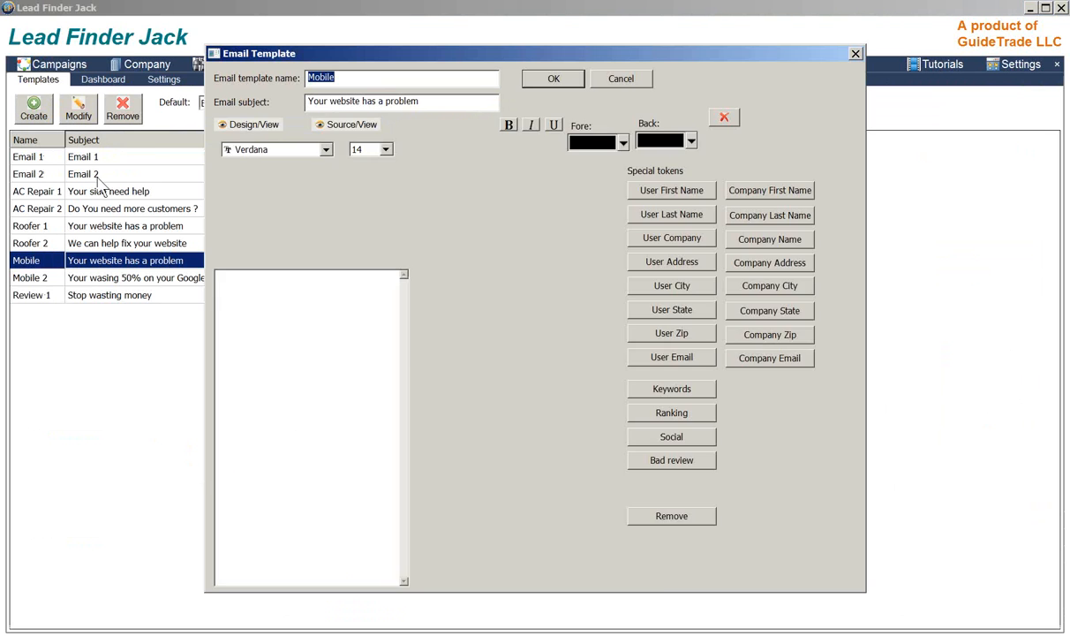
left_click(263, 202)
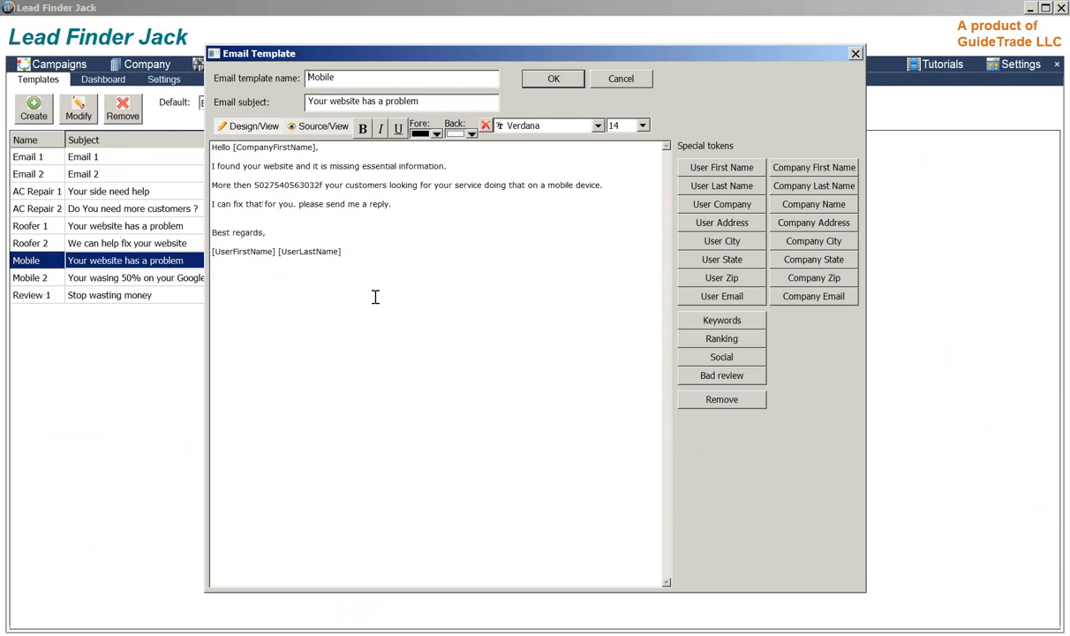
left_click(856, 54)
left_click(43, 69)
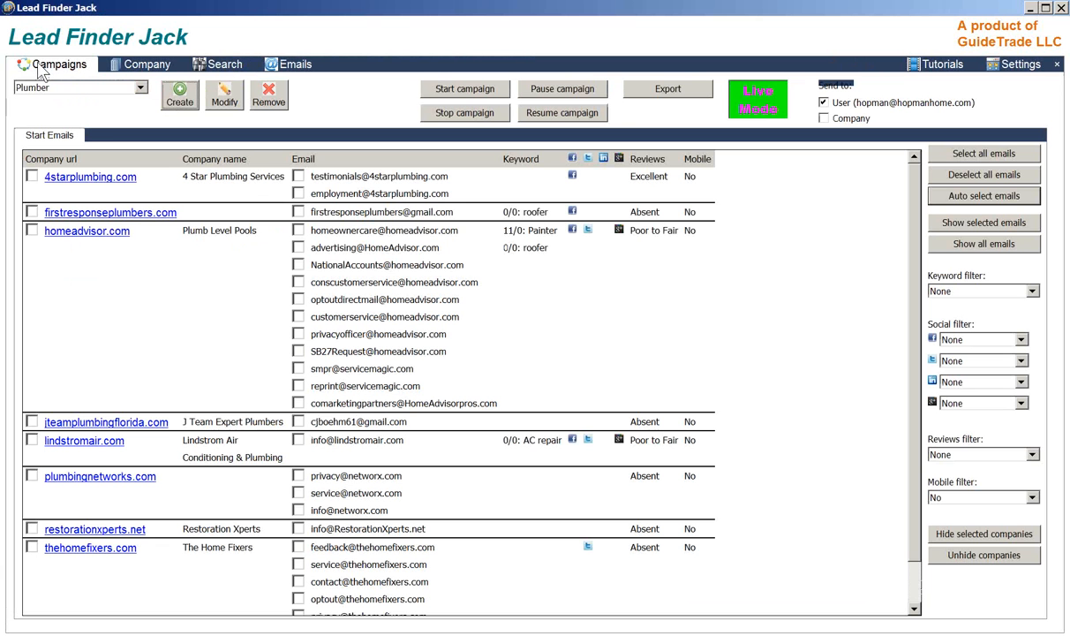
left_click(223, 95)
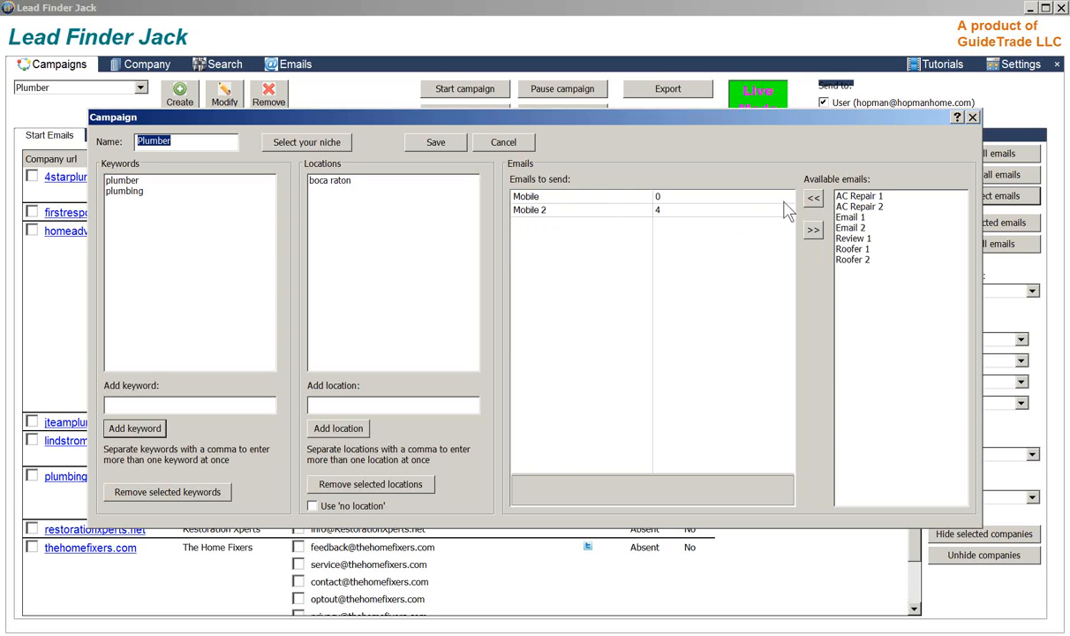
Try removing Mobile 2 from the Plumber campaign's emails and re-adding it with a 4-day delay, and close the setup without saving
left_click(530, 210)
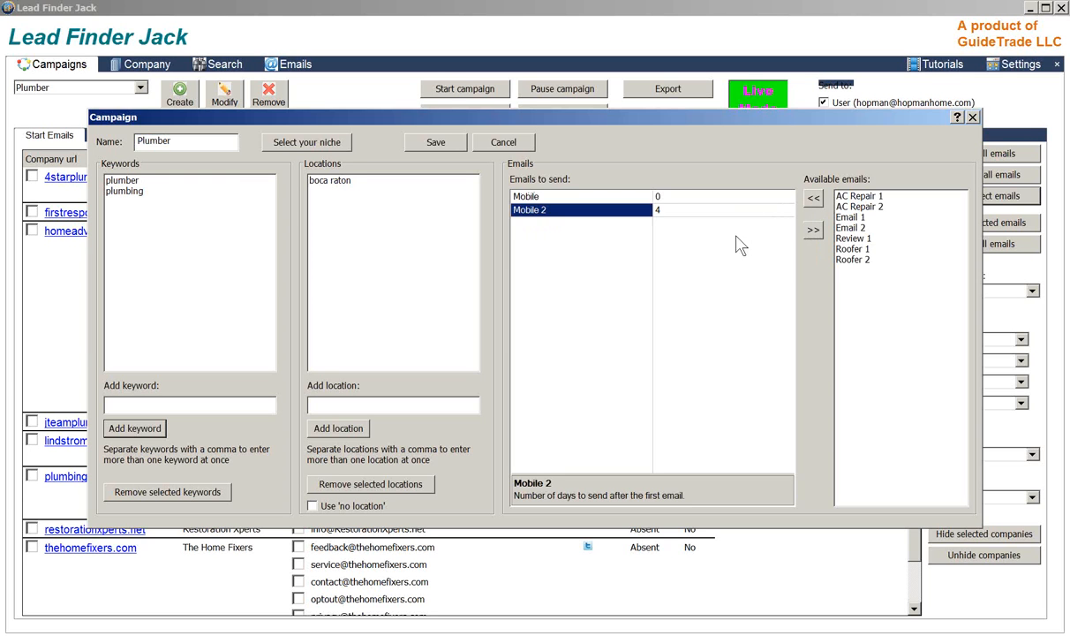
left_click(814, 229)
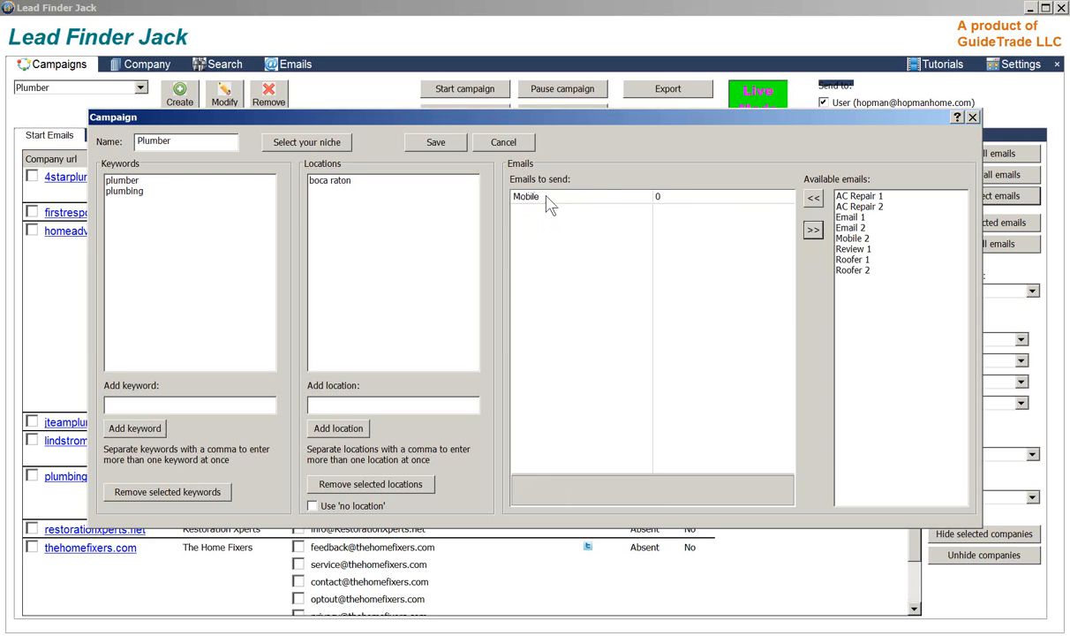
left_click(853, 239)
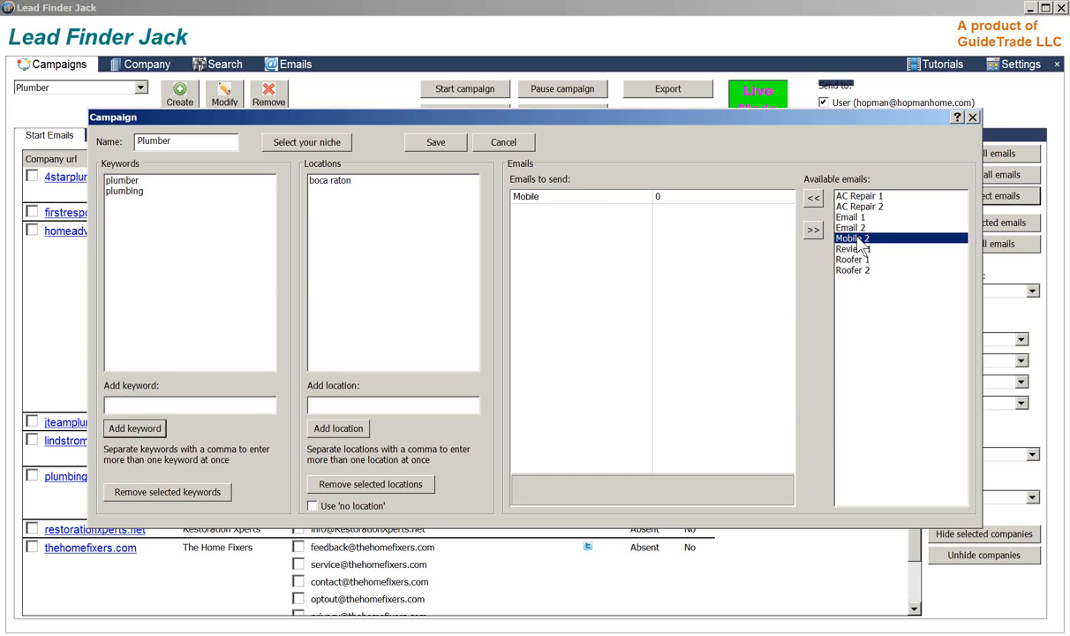
left_click(815, 202)
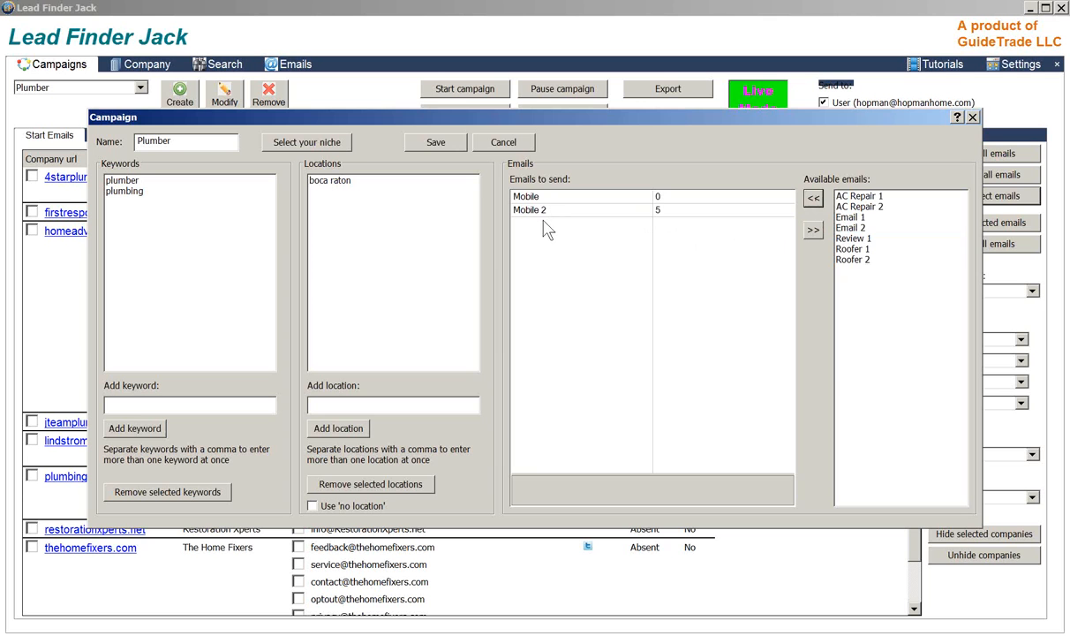
left_click(663, 213)
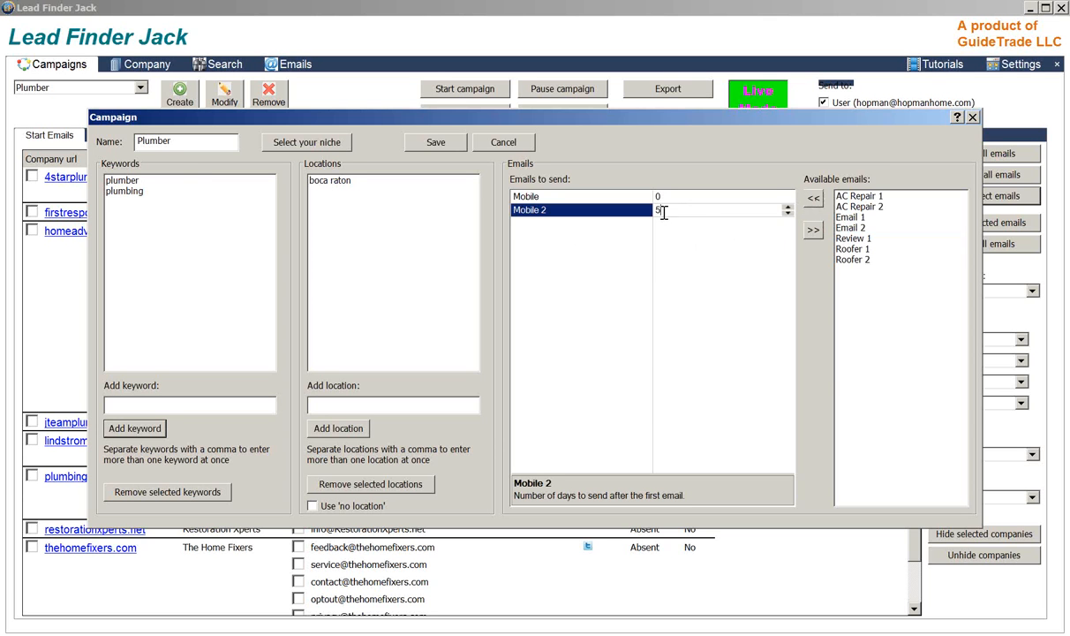
left_click(787, 214)
left_click(527, 197)
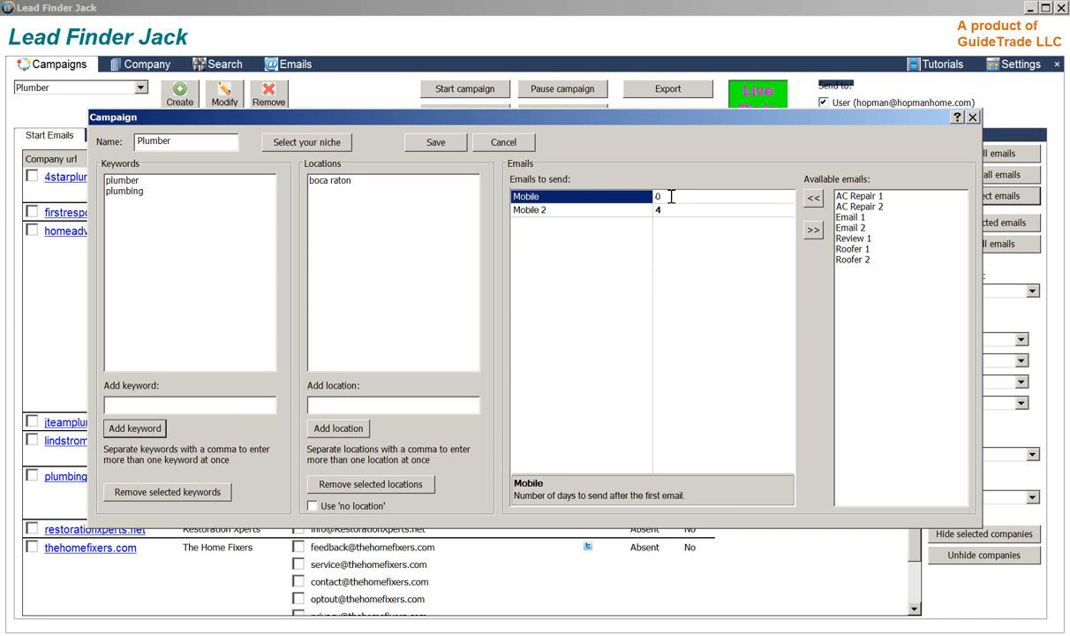
left_click(536, 212)
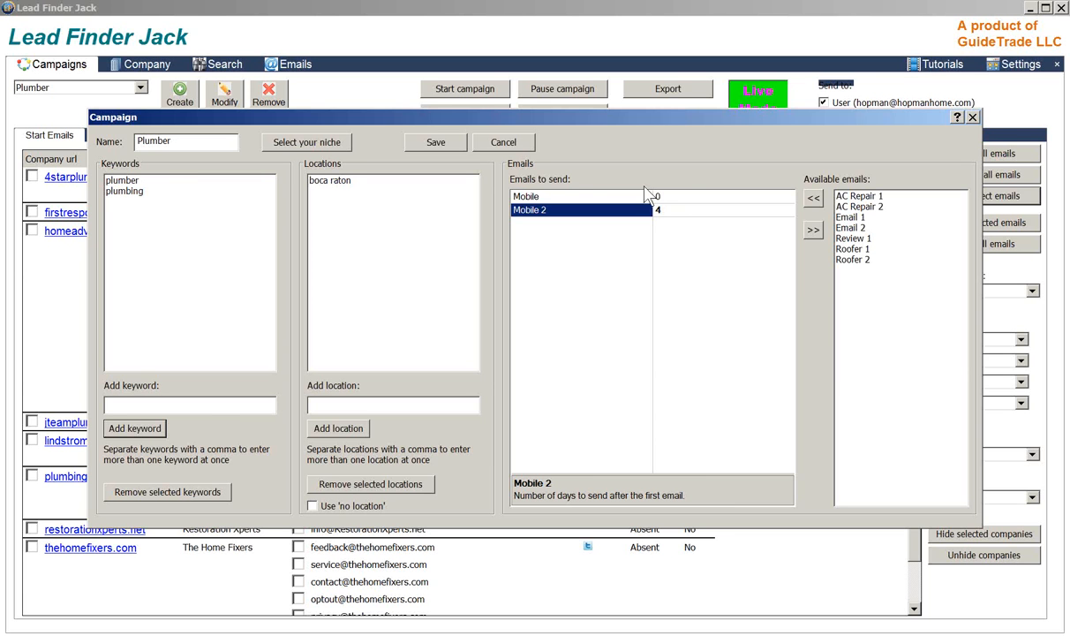
left_click(971, 117)
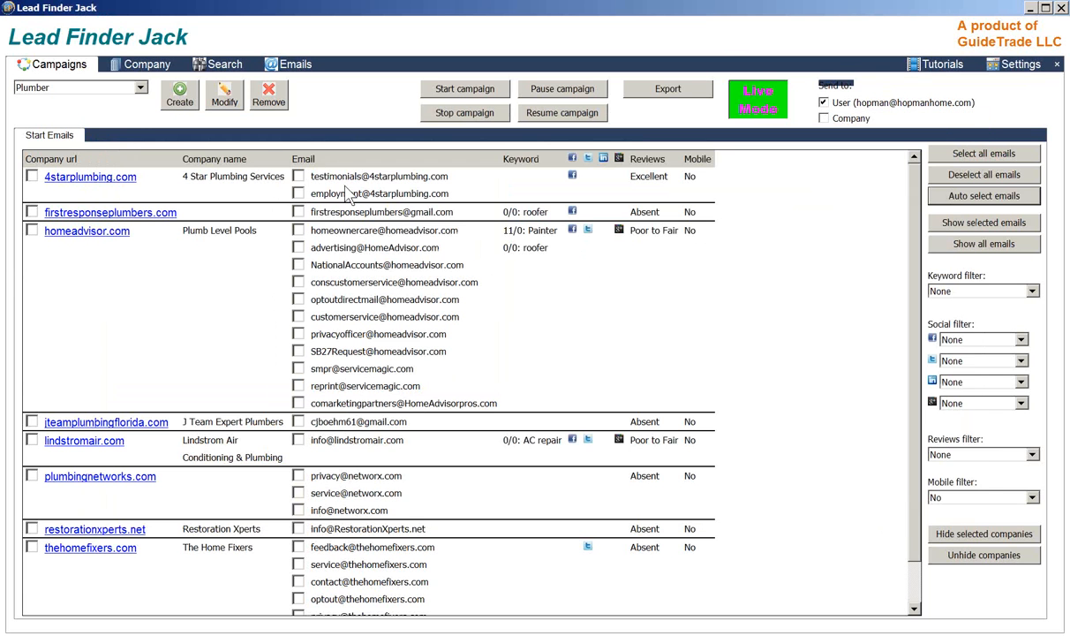
Review the sent emails on the email dashboard, the Plumber leads, and the selected company's details and sending controls
left_click(284, 65)
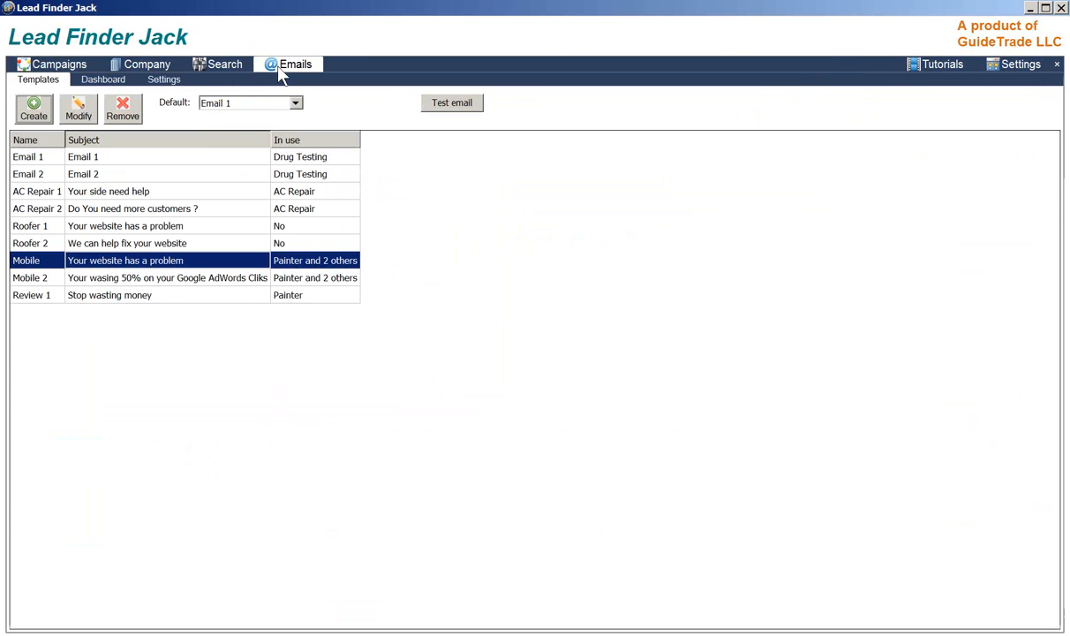
left_click(107, 80)
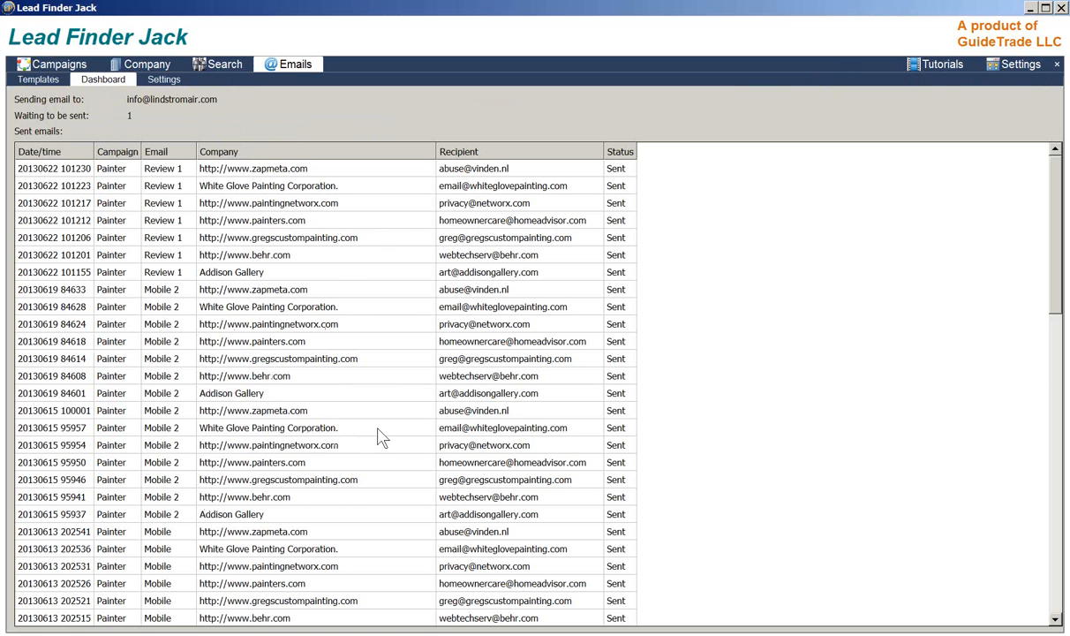
left_click(131, 68)
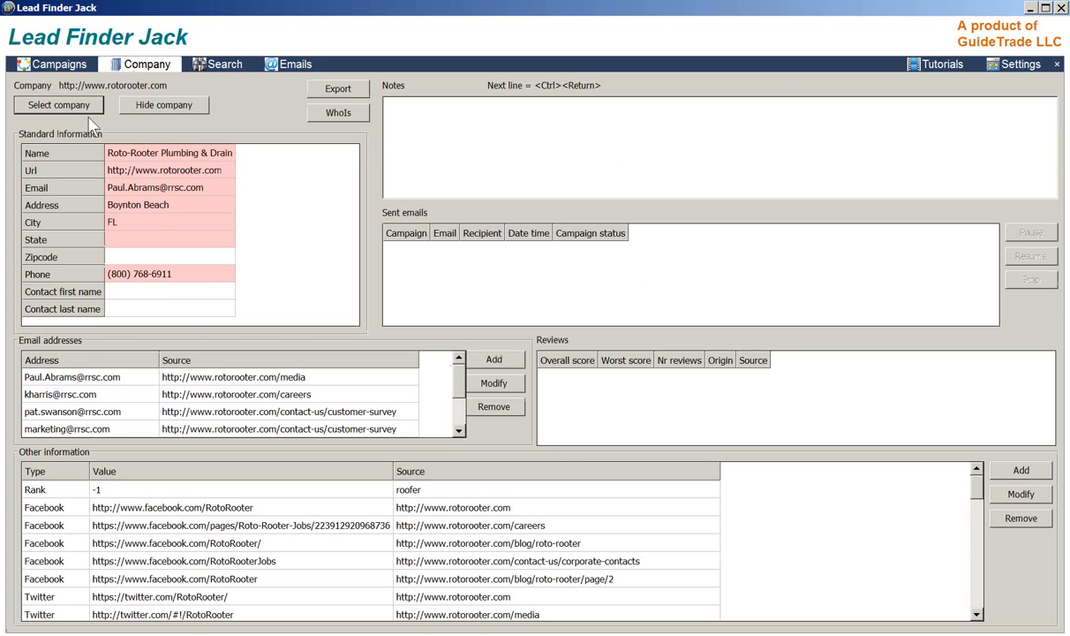
left_click(51, 65)
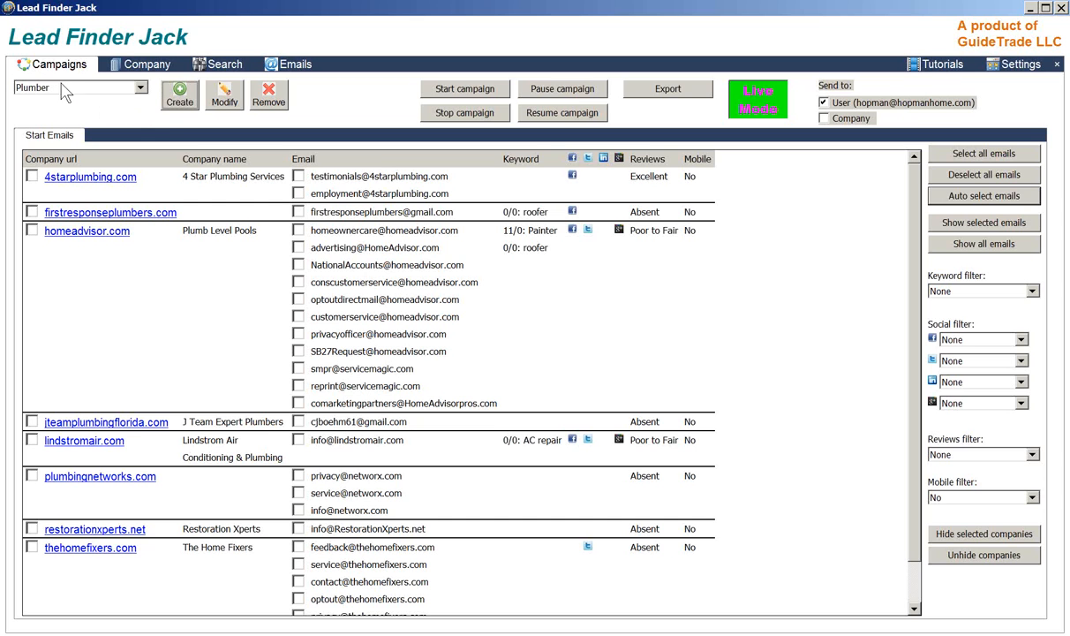
left_click(144, 69)
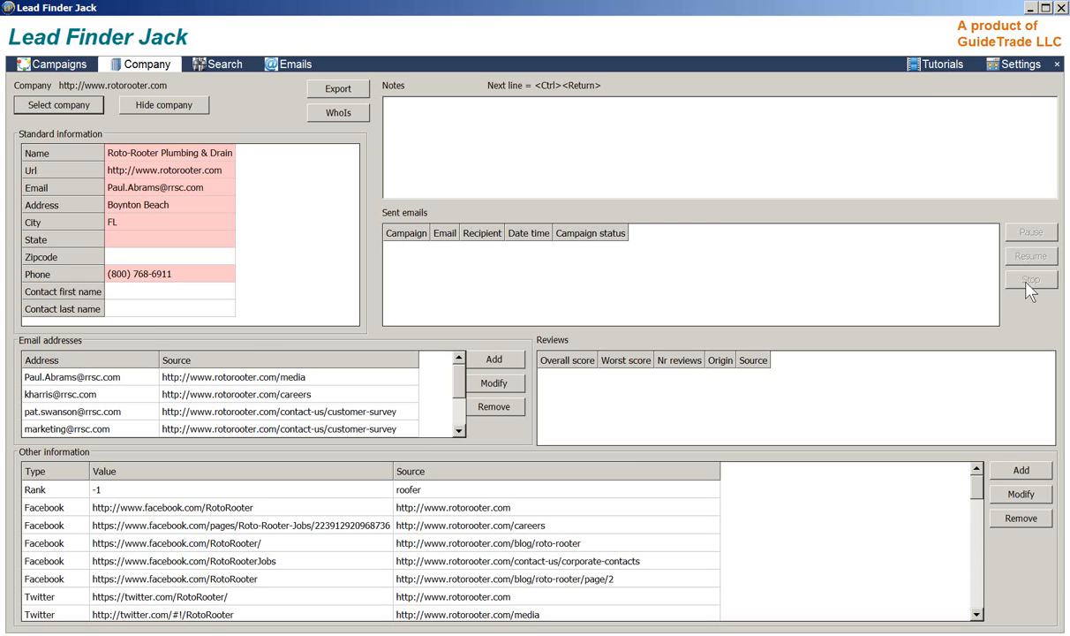
Examine the lead search setup for the Plumber campaign, including its campaign choices and result types
left_click(212, 66)
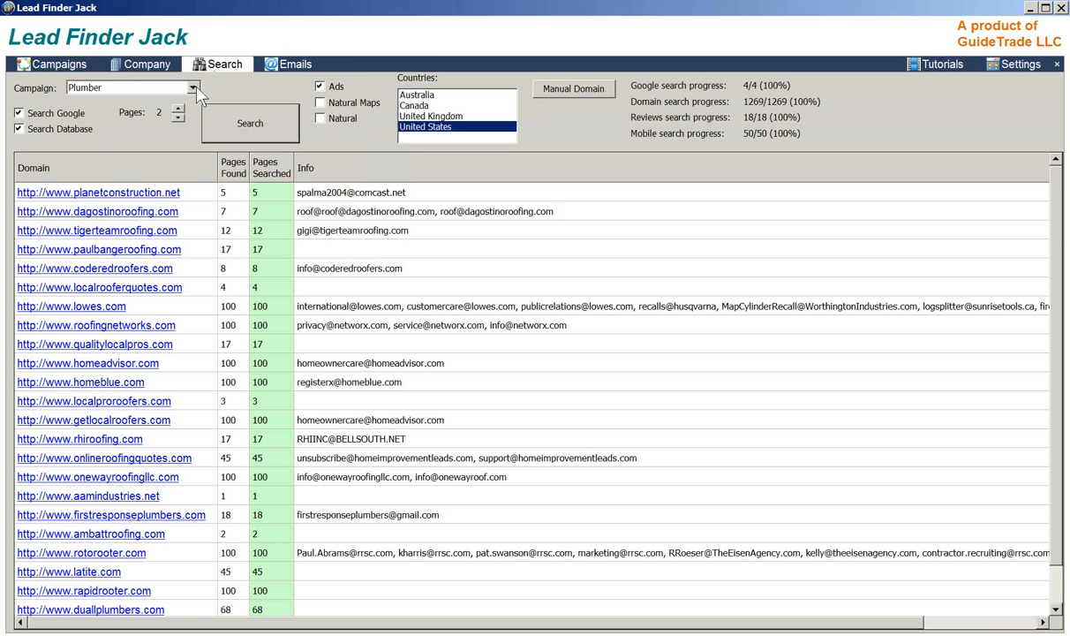
left_click(193, 88)
left_click(196, 89)
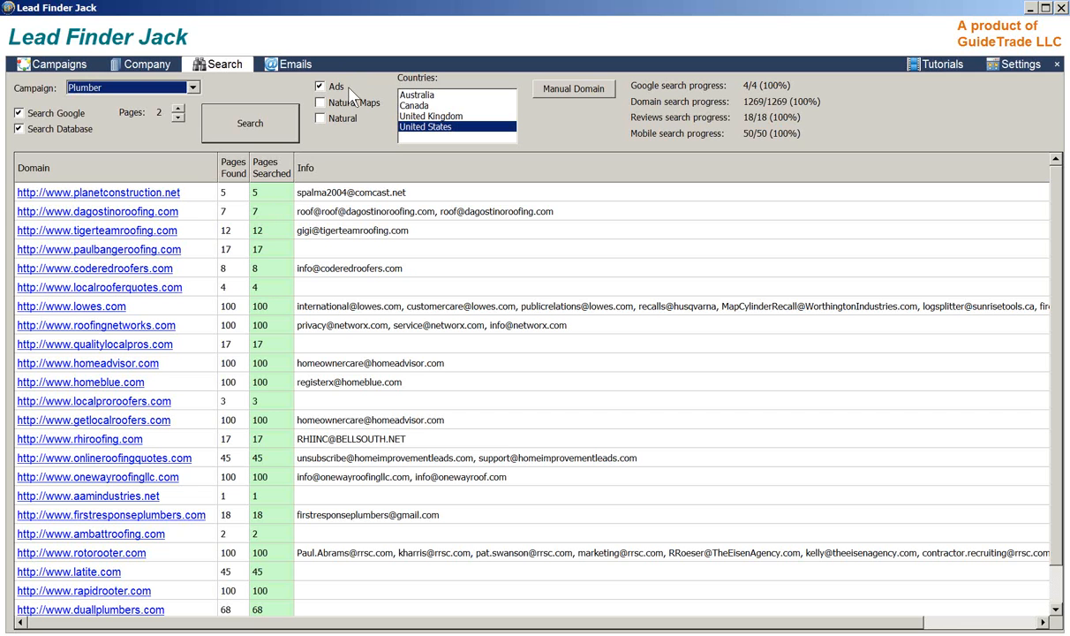
Switch to the browser and look through the Google results for emergency plumbers, comparing ads, map listings and natural results
left_click(249, 635)
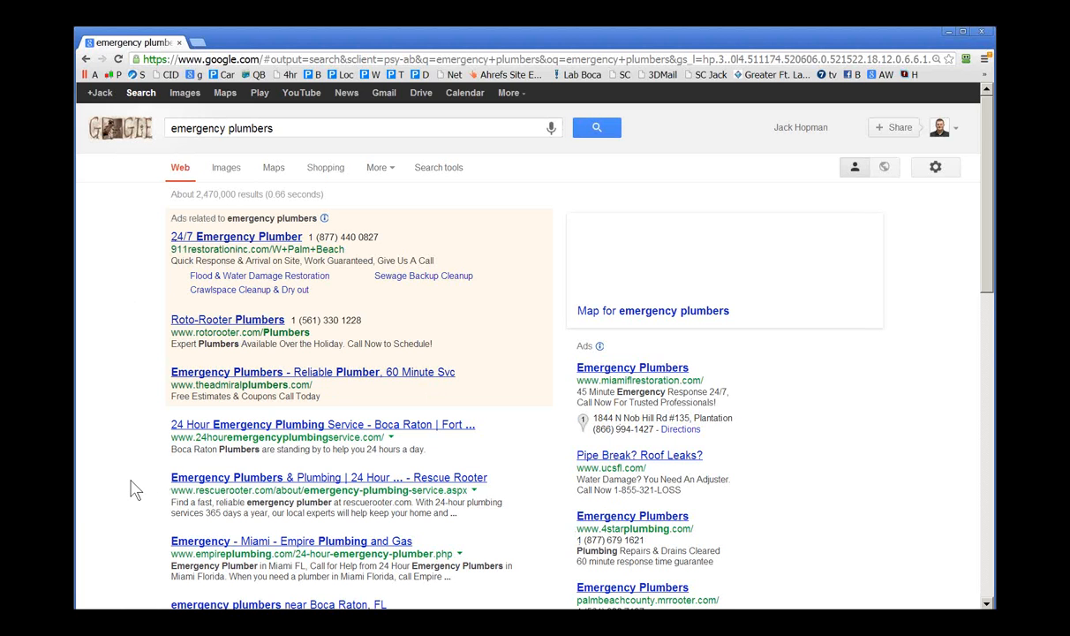
scroll(131, 490, "down", 2)
scroll(131, 491, "down", 4)
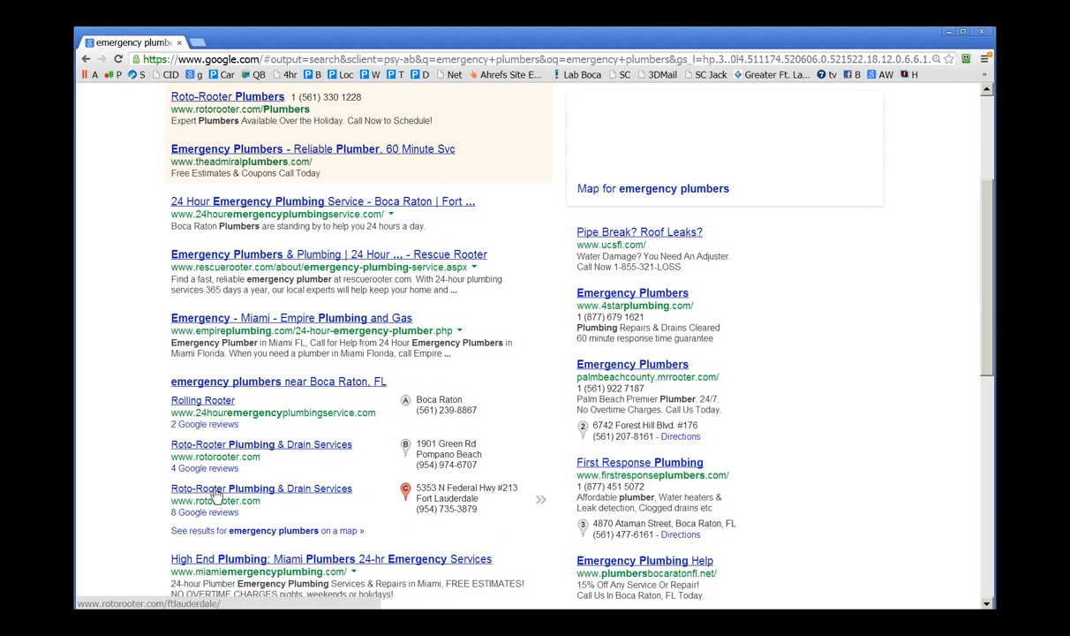
scroll(226, 481, "up", 1)
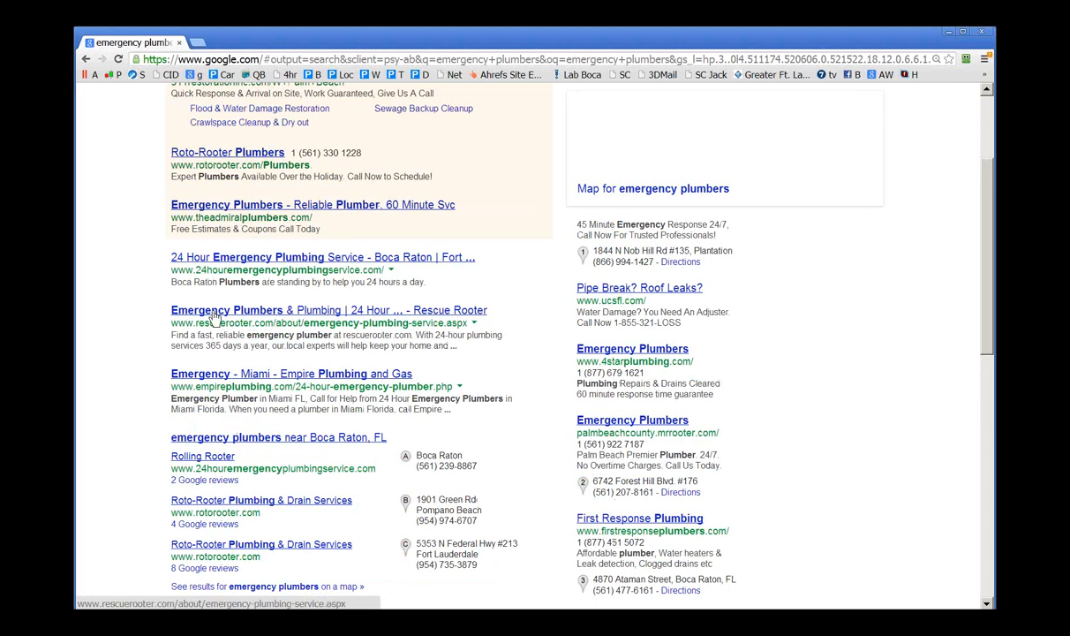
scroll(250, 441, "down", 5)
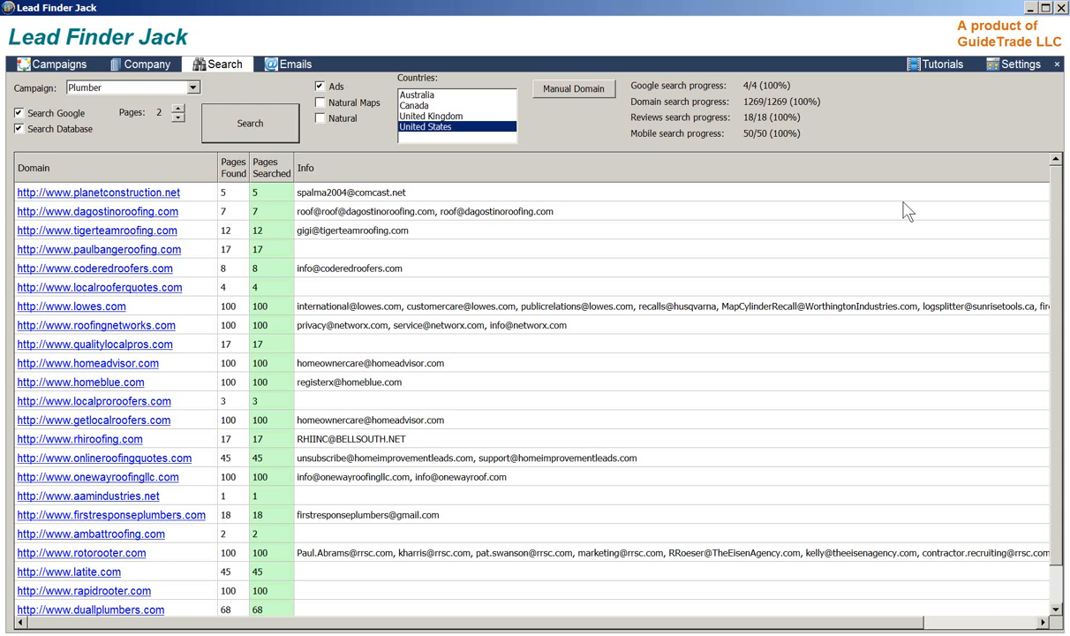
Return to Lead Finder Jack and review the general settings for wait time, license, user data and scheduling
left_click(916, 33)
left_click(1024, 67)
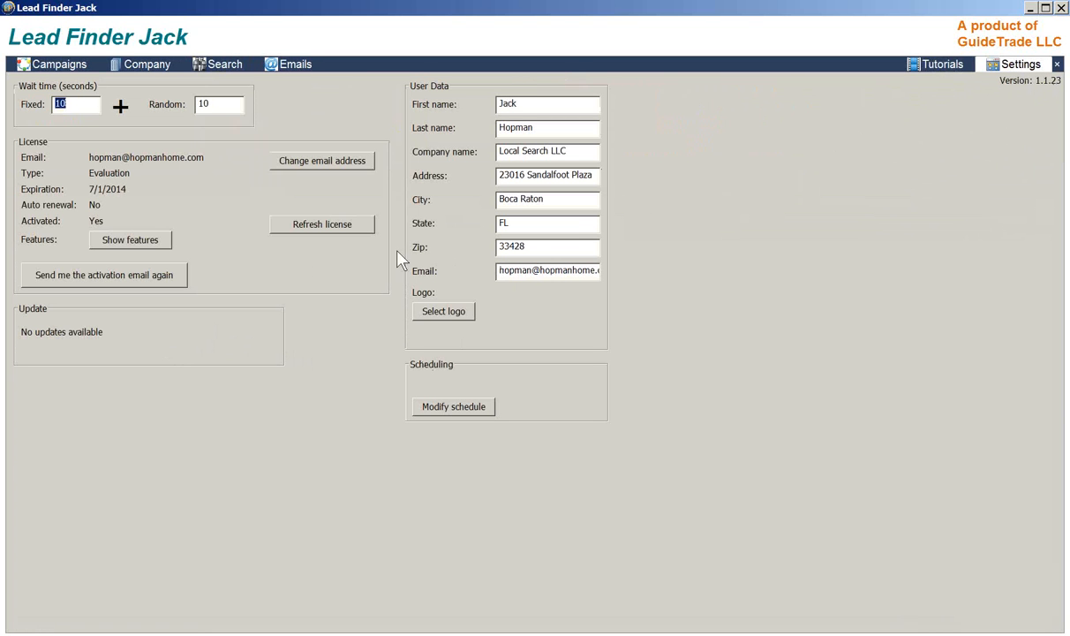
left_click(216, 64)
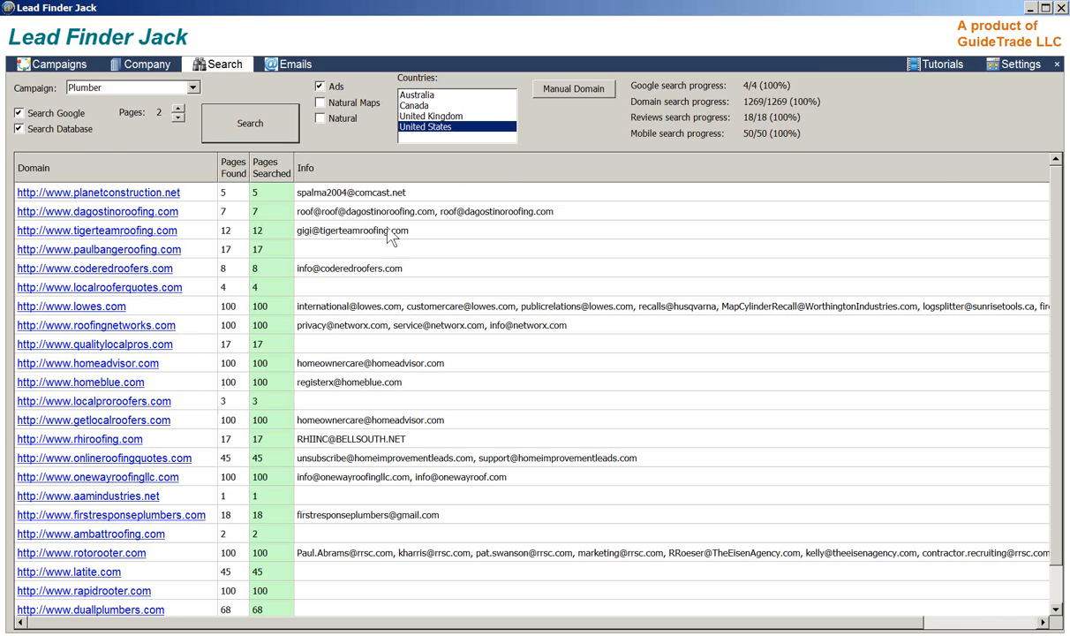
left_click(1011, 64)
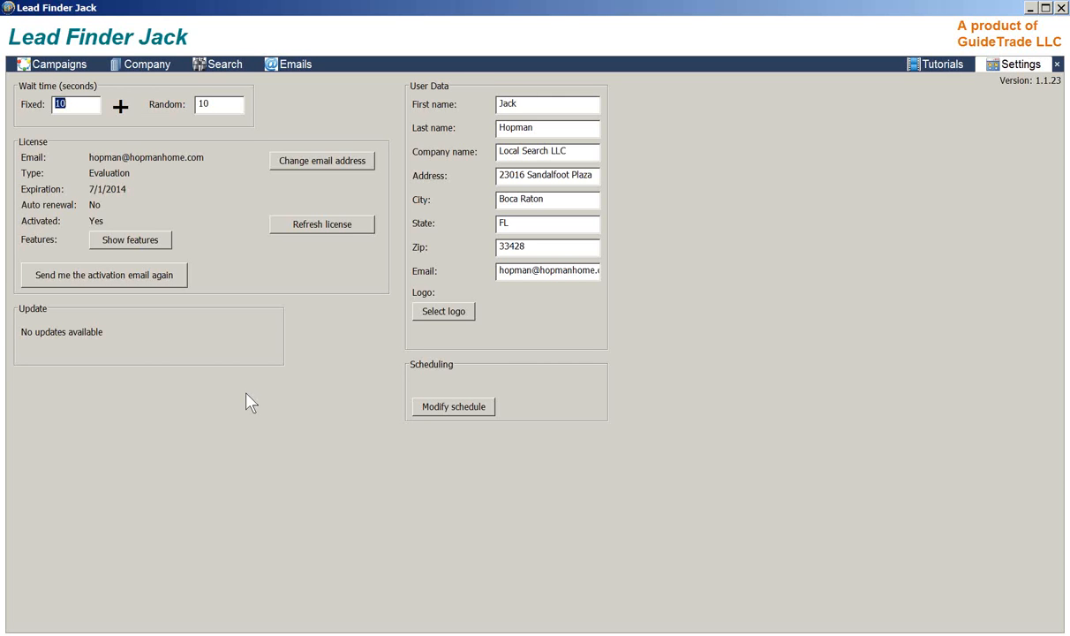
left_click(1066, 27)
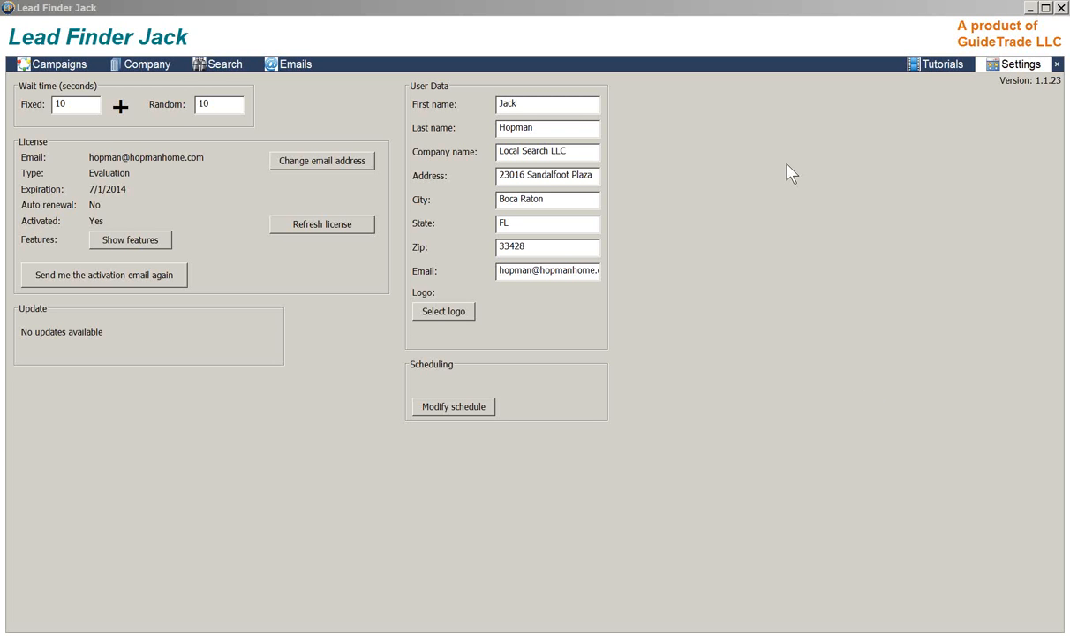
Look over the Plumber campaign's leads and mobile filter options, and compare them with the selected company's details
left_click(70, 66)
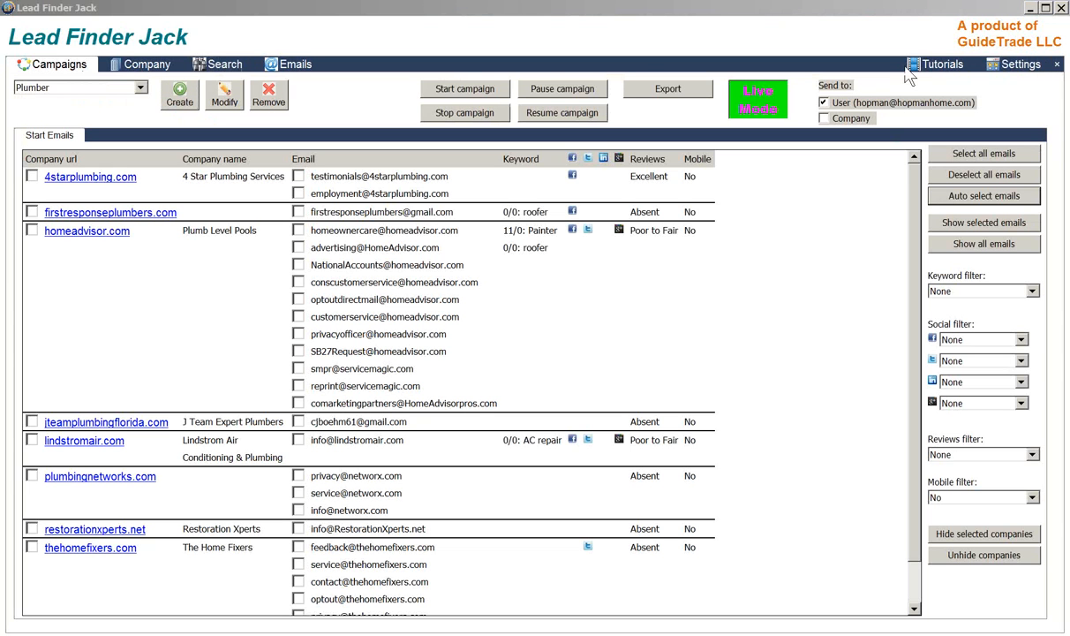
left_click(1032, 497)
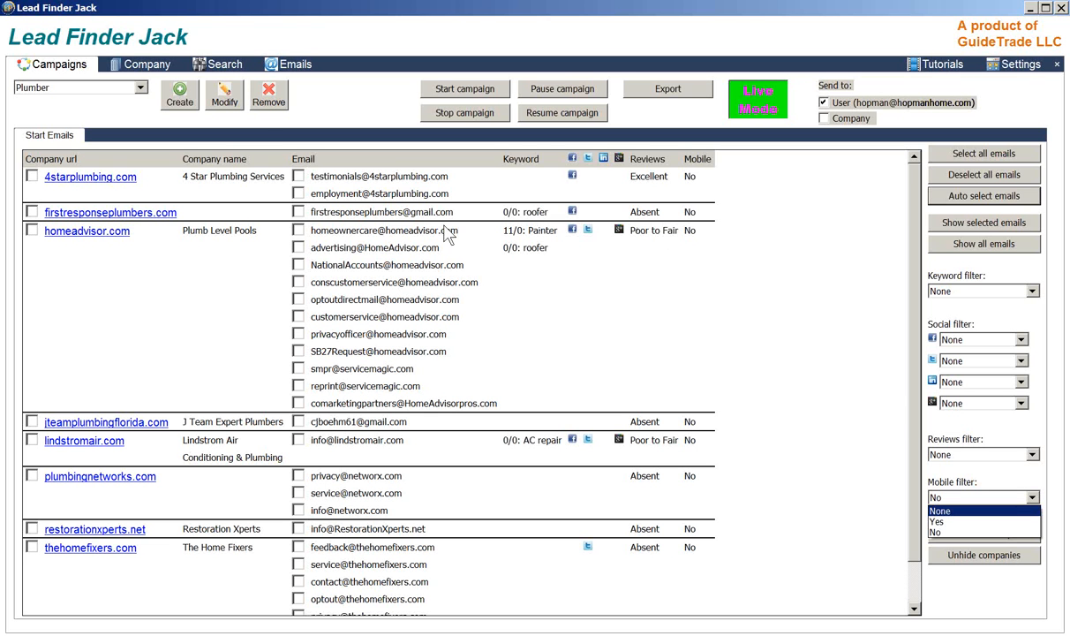
left_click(148, 72)
left_click(148, 72)
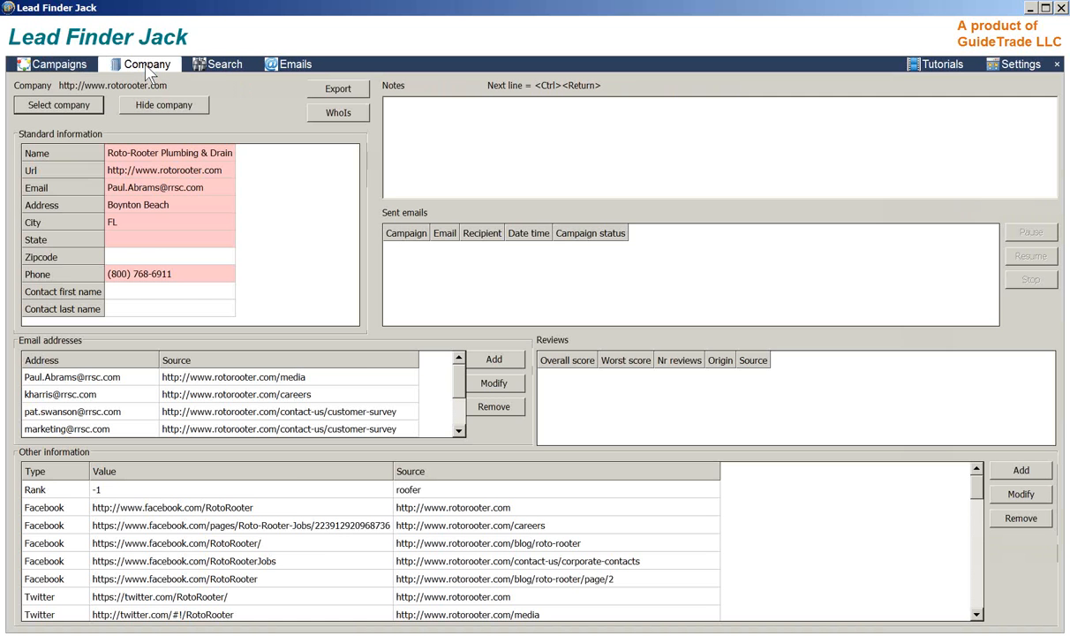
left_click(232, 71)
left_click(163, 73)
left_click(56, 64)
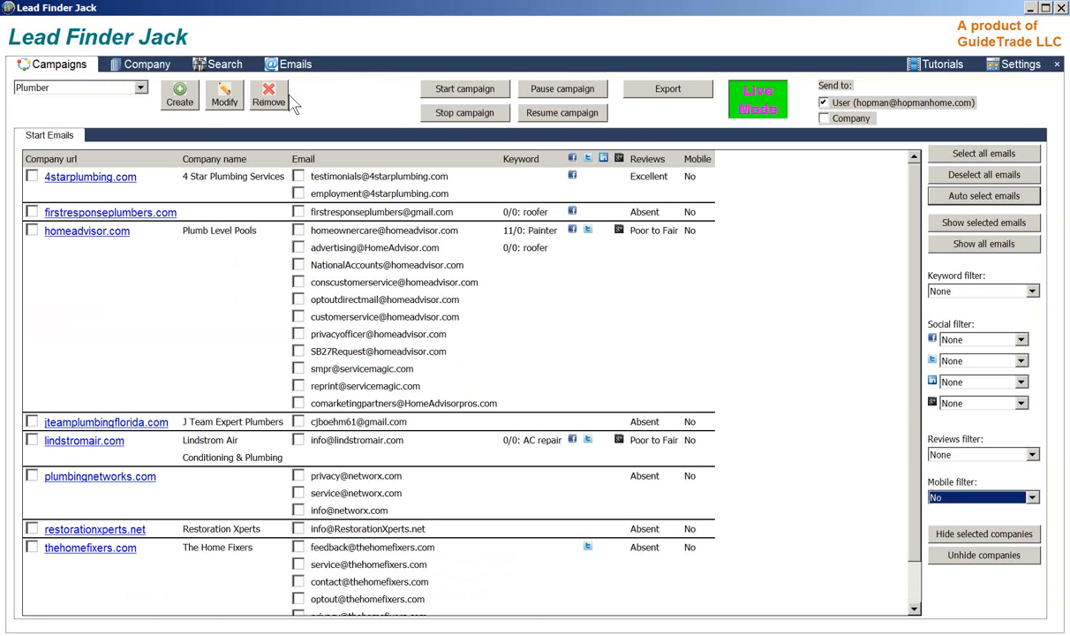
left_click(144, 67)
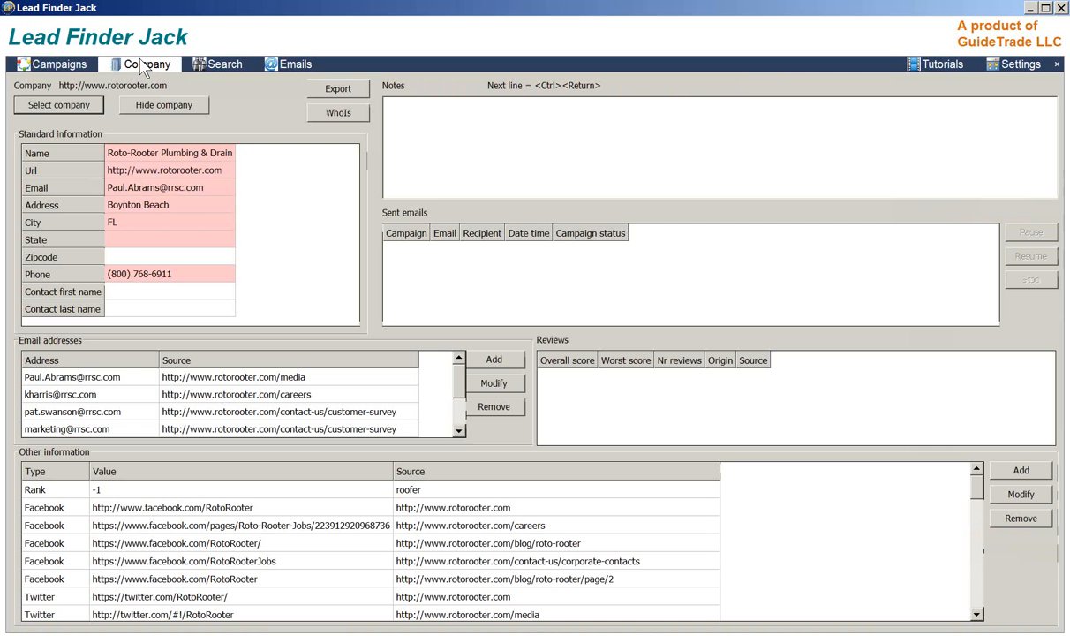
Inspect the search page's manual domain entry, dismiss it without entering a domain, and return to the company details
left_click(217, 64)
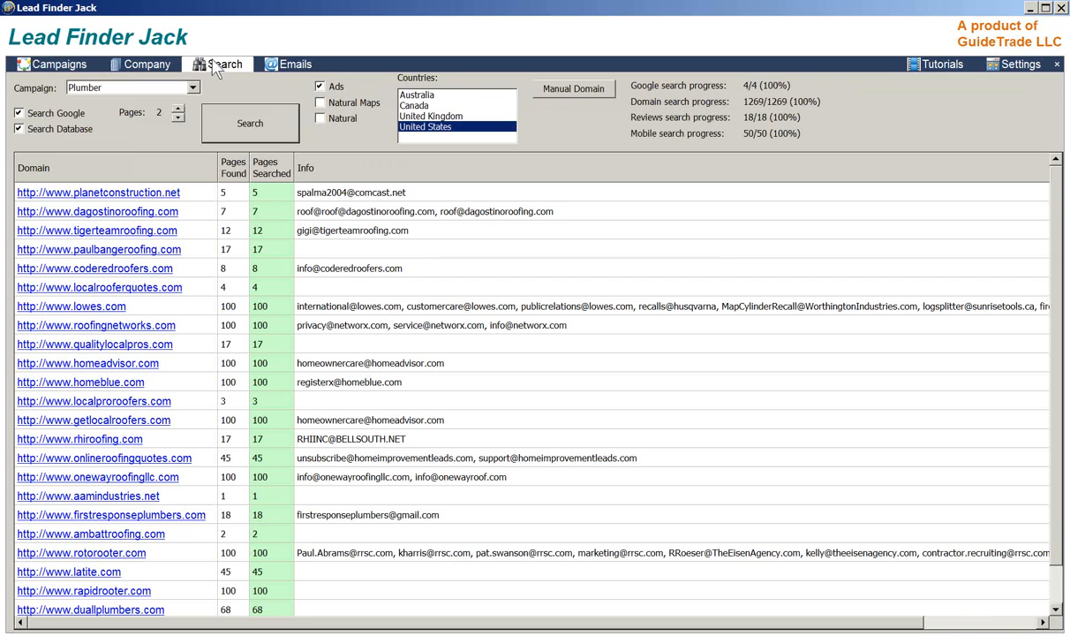
left_click(576, 90)
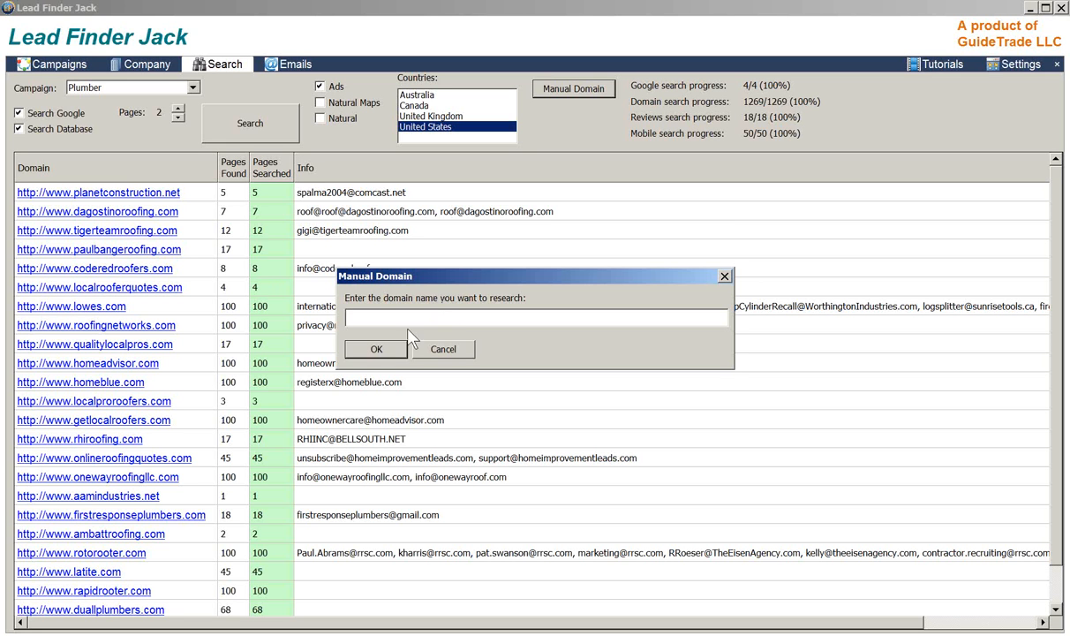
left_click(444, 349)
left_click(150, 65)
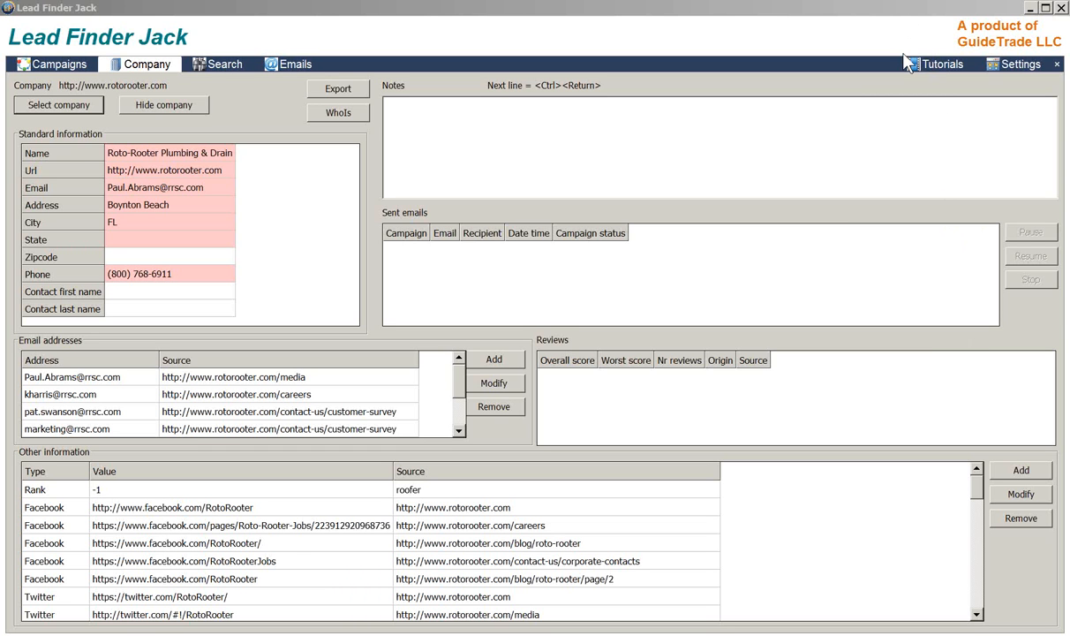
left_click(955, 340)
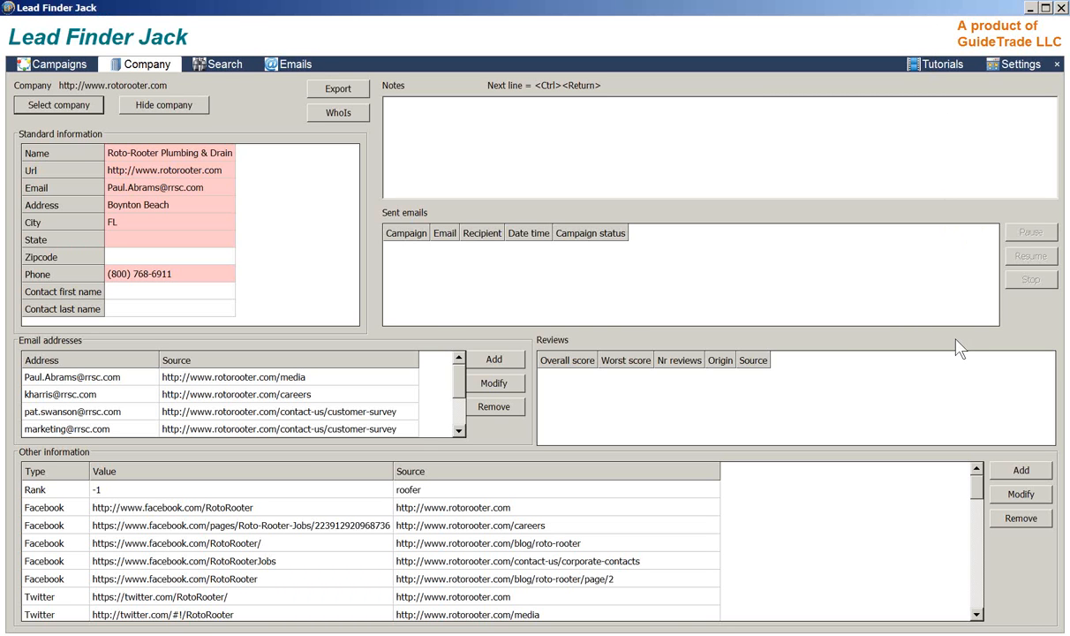